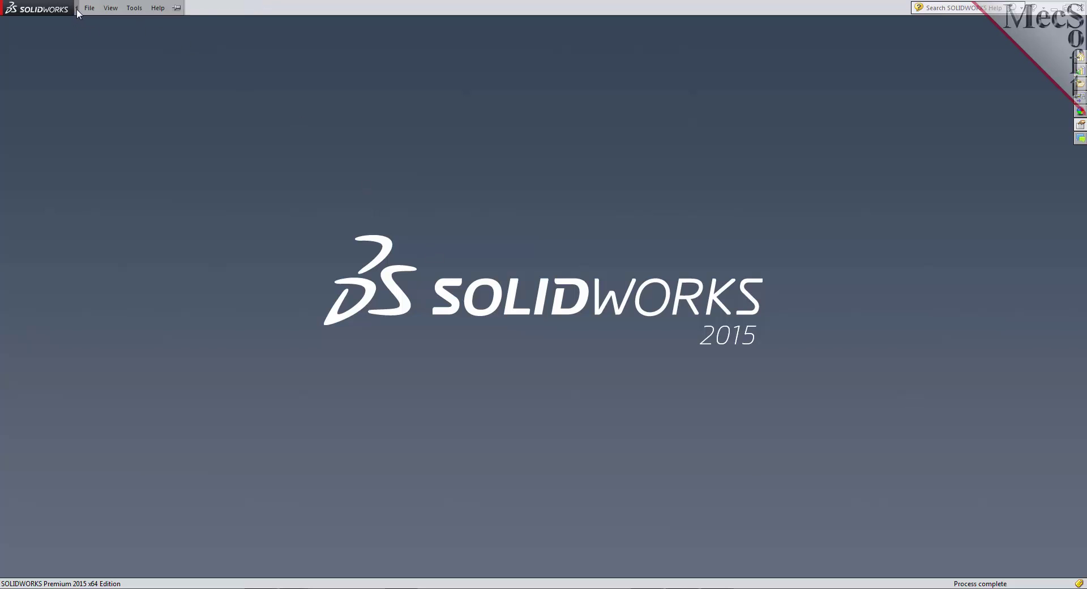
Open 4AxisIntroductionTutorial.SLDPRT from the QuickStart folder and enlarge the machining job browser area.
{"action": "left_click", "coordinate": [90, 8]}
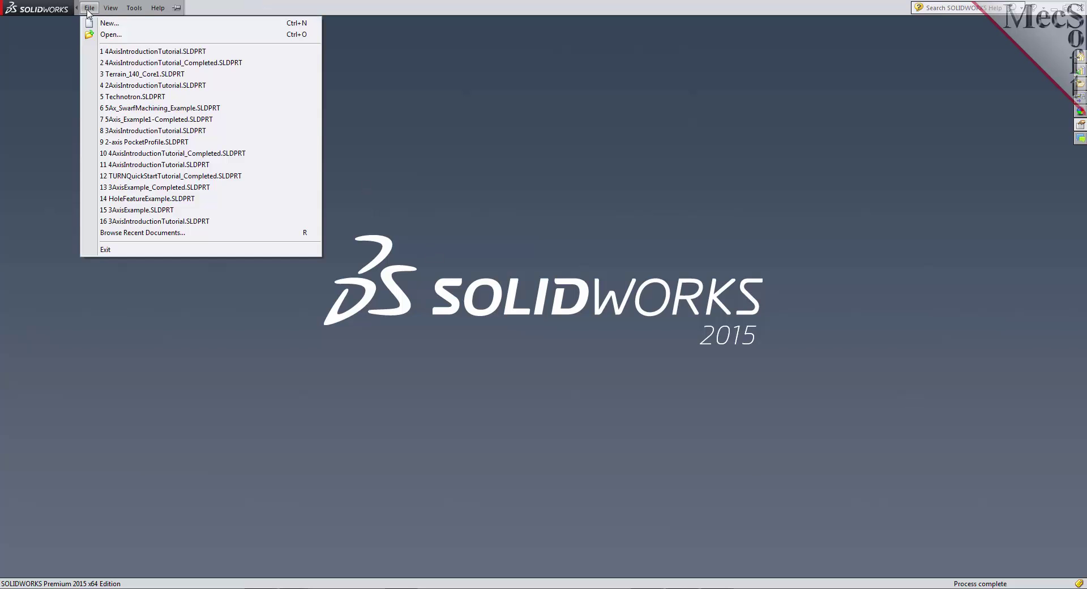
{"action": "left_click", "coordinate": [124, 37]}
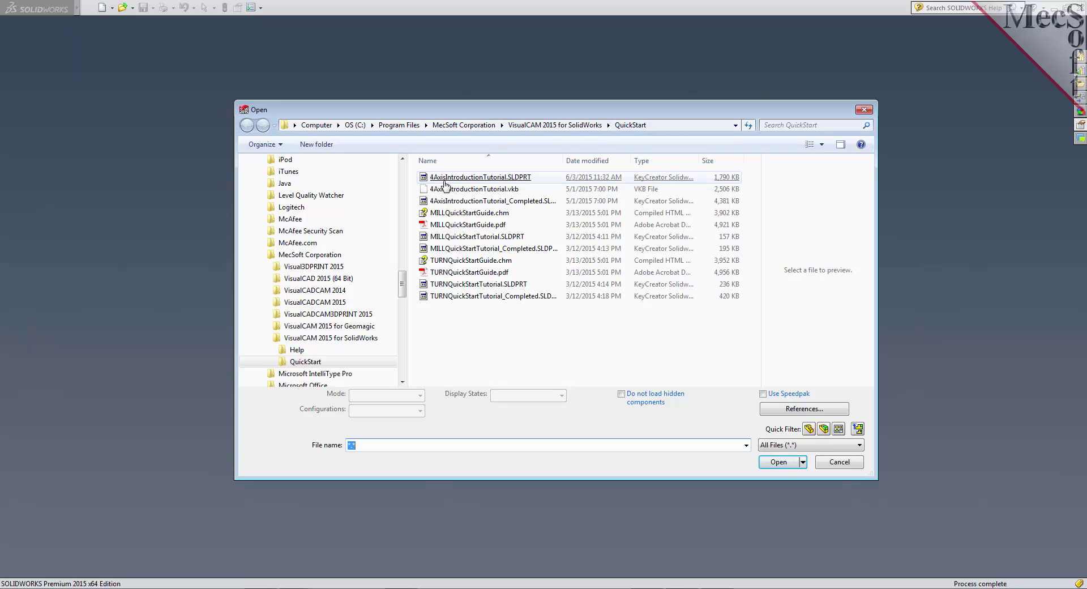
{"action": "double_click", "coordinate": [494, 182]}
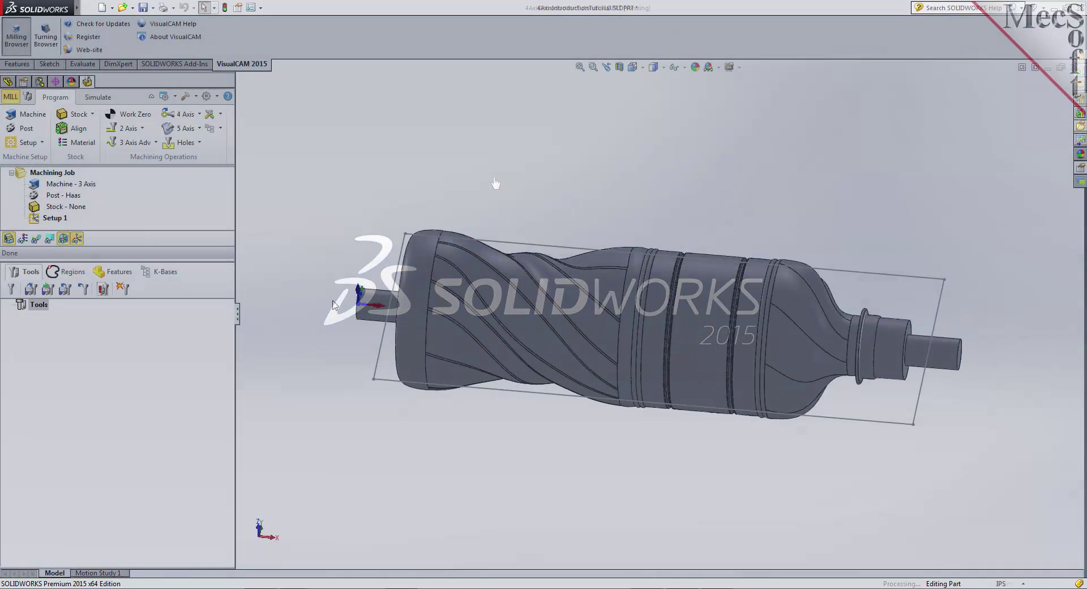
{"action": "left_click_drag", "start_coordinate": [168, 262], "coordinate": [183, 398]}
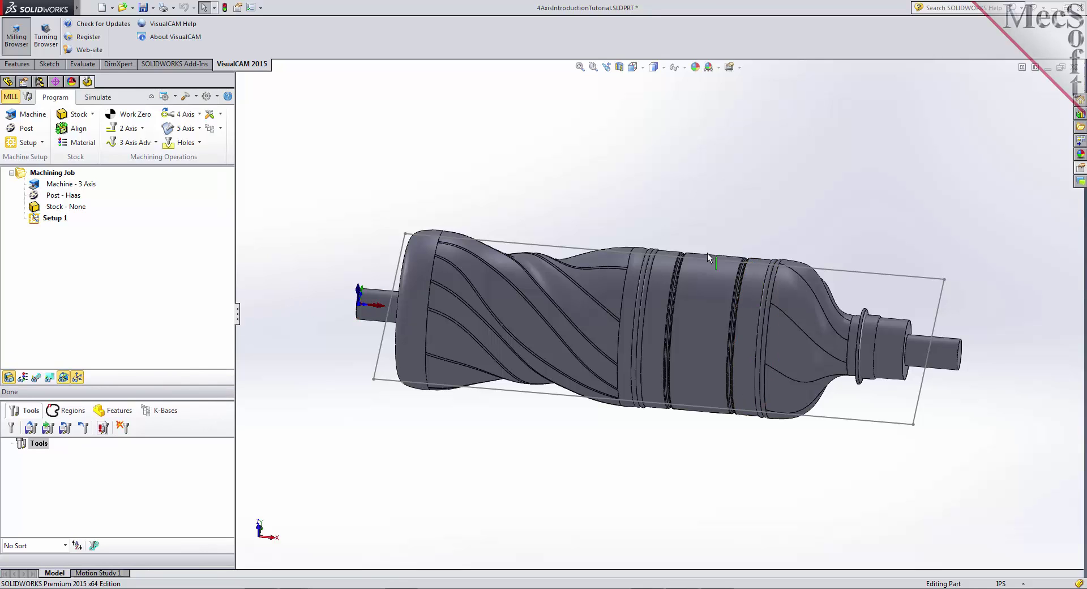
Align the machine coordinate system to the World Coordinate System and define the machine as 4 Axis with a Table configuration.
{"action": "mouse_move", "coordinate": [626, 236]}
{"action": "middle_mouse_down"}
{"action": "mouse_move", "coordinate": [599, 237]}
{"action": "mouse_move", "coordinate": [706, 238]}
{"action": "mouse_move", "coordinate": [704, 274]}
{"action": "mouse_move", "coordinate": [714, 277]}
{"action": "mouse_move", "coordinate": [611, 256]}
{"action": "mouse_move", "coordinate": [634, 239]}
{"action": "middle_mouse_up"}
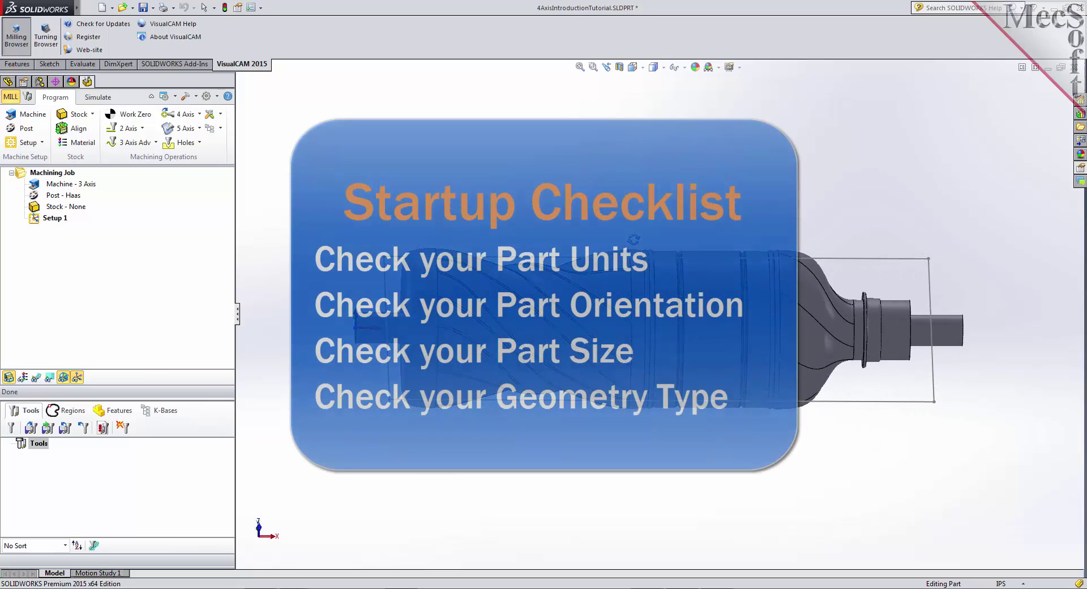
{"action": "middle_click_drag", "start_coordinate": [648, 493], "coordinate": [645, 531]}
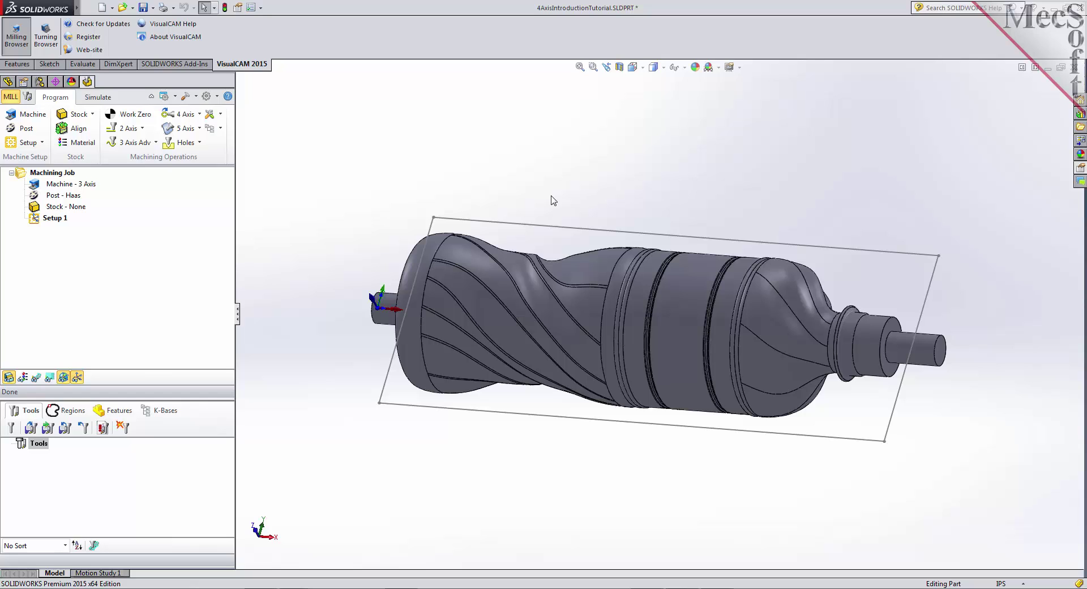
{"action": "left_click", "coordinate": [43, 119]}
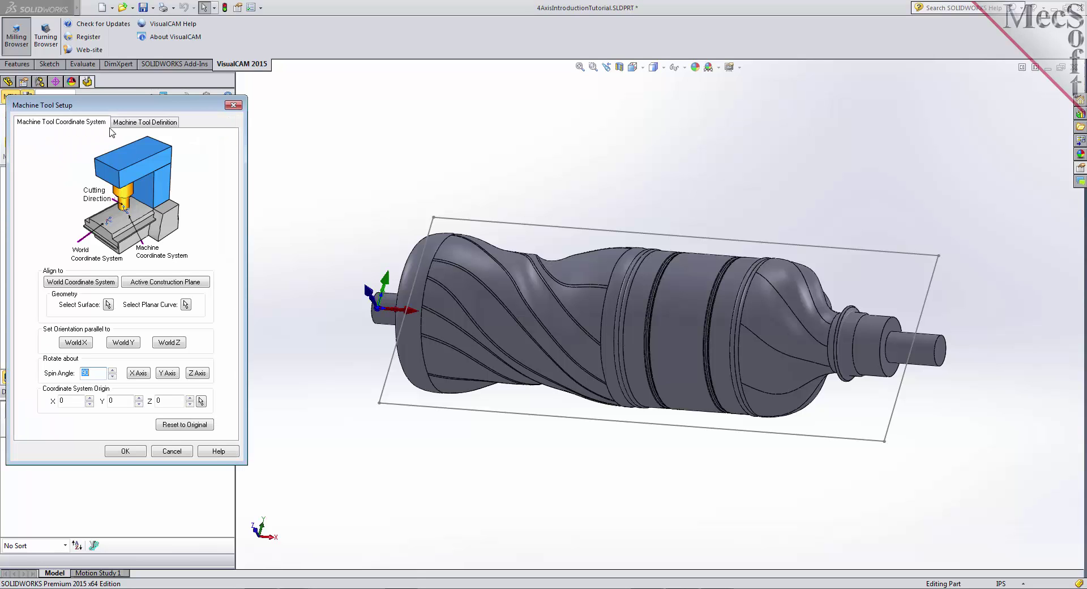
{"action": "left_click", "coordinate": [88, 288]}
{"action": "left_click", "coordinate": [164, 127]}
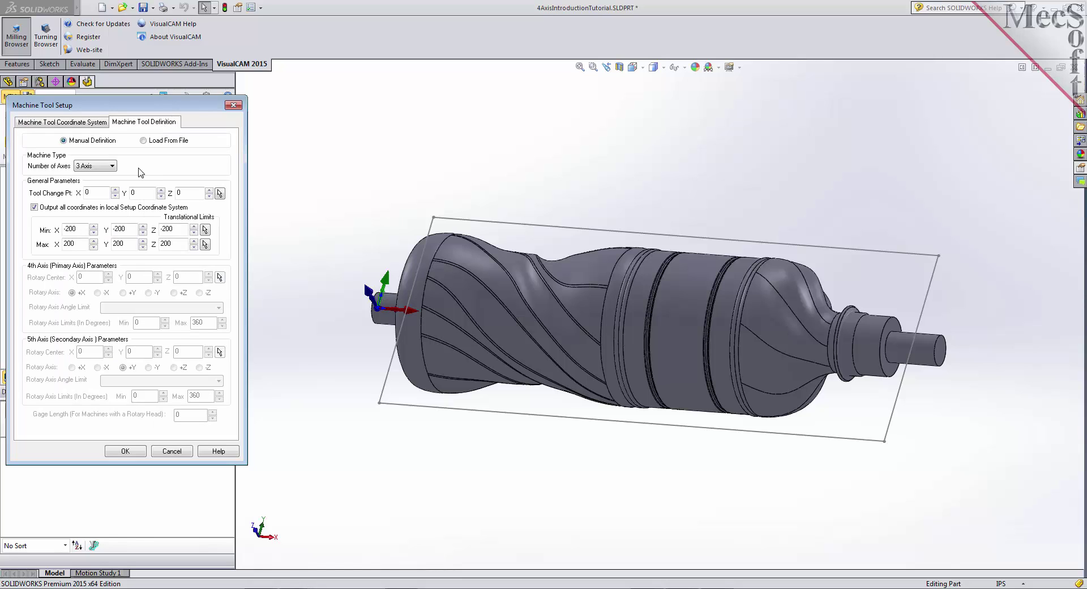
{"action": "left_click", "coordinate": [105, 166]}
{"action": "left_click", "coordinate": [103, 184]}
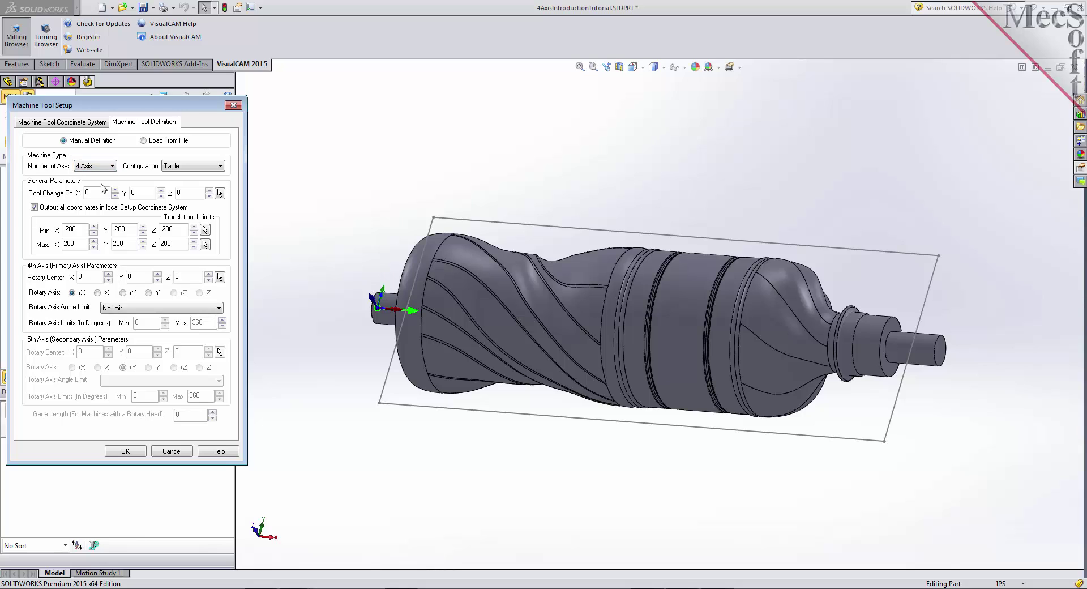
{"action": "left_click", "coordinate": [181, 166]}
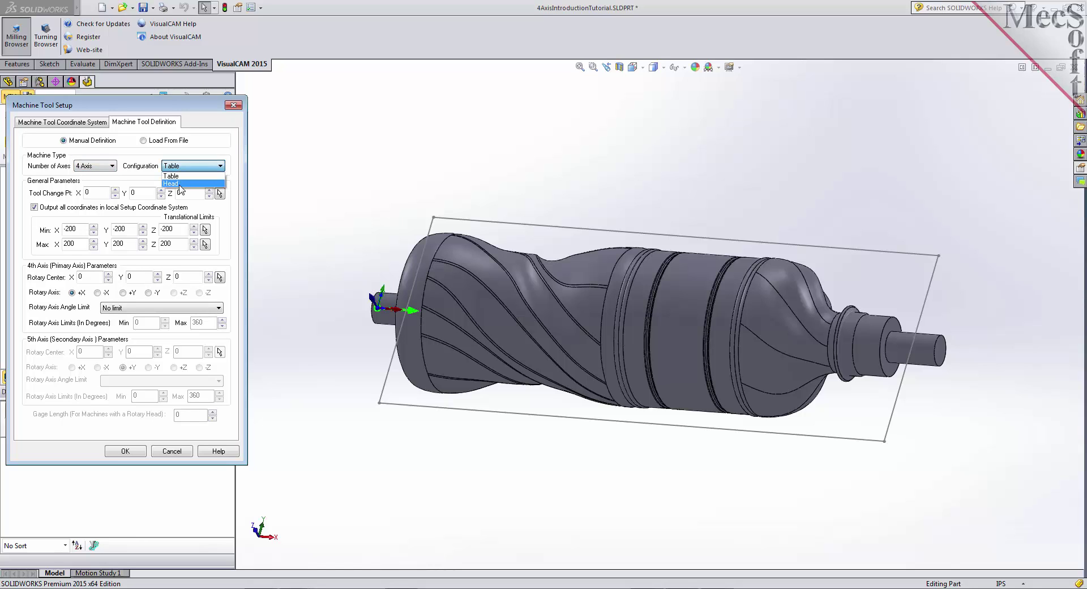
{"action": "left_click", "coordinate": [180, 178]}
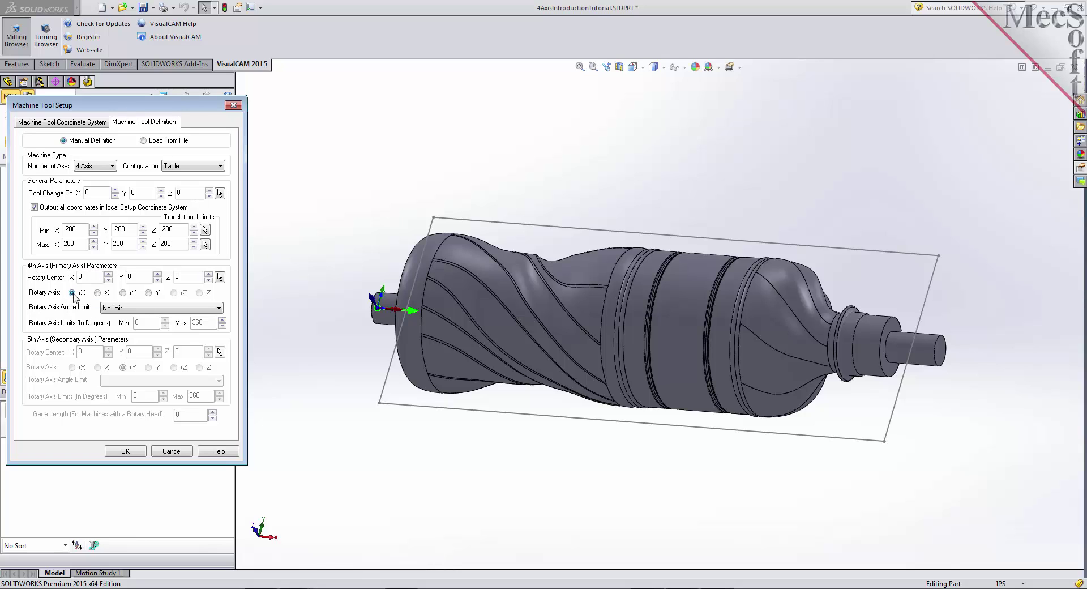
Set the 4th axis rotary angle limit to No limit and accept the machine tool setup.
{"action": "left_click", "coordinate": [126, 308]}
{"action": "left_click", "coordinate": [120, 319]}
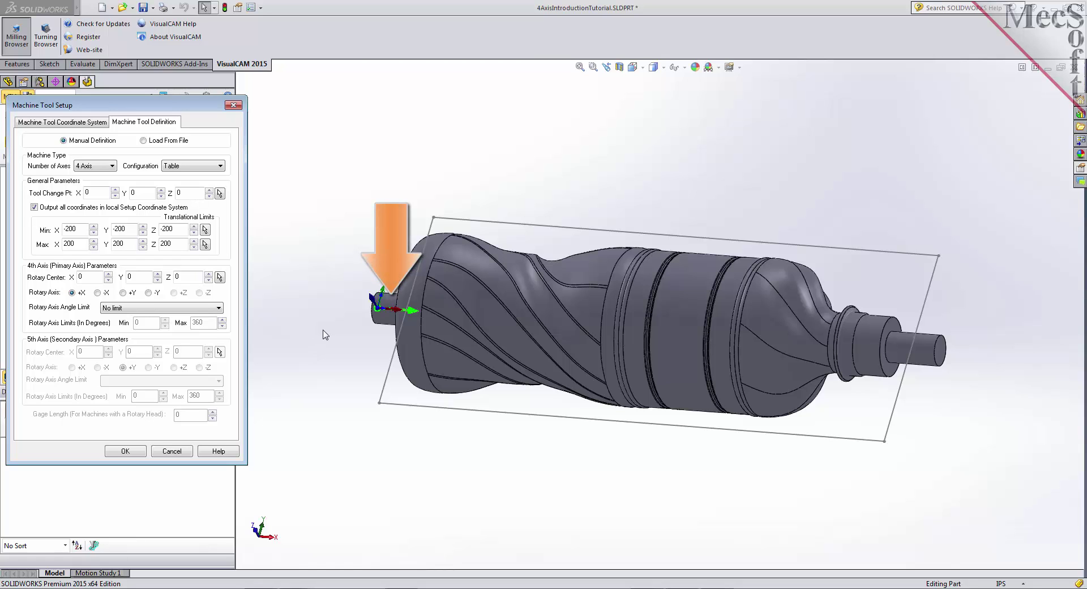
{"action": "middle_click_drag", "start_coordinate": [327, 324], "coordinate": [257, 355]}
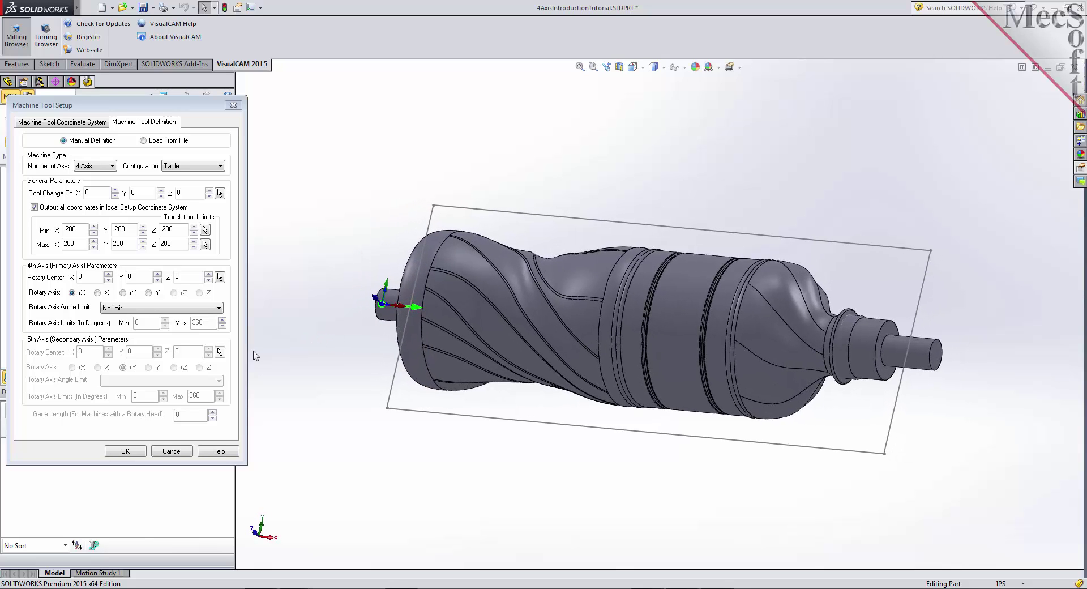
{"action": "left_click", "coordinate": [126, 451]}
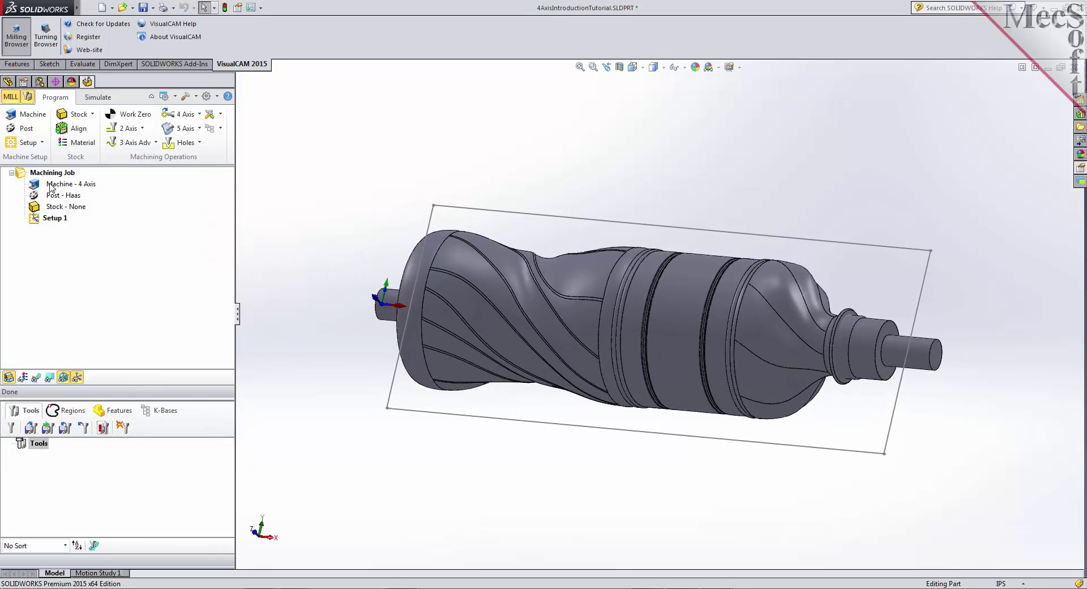
{"action": "left_click", "coordinate": [39, 187]}
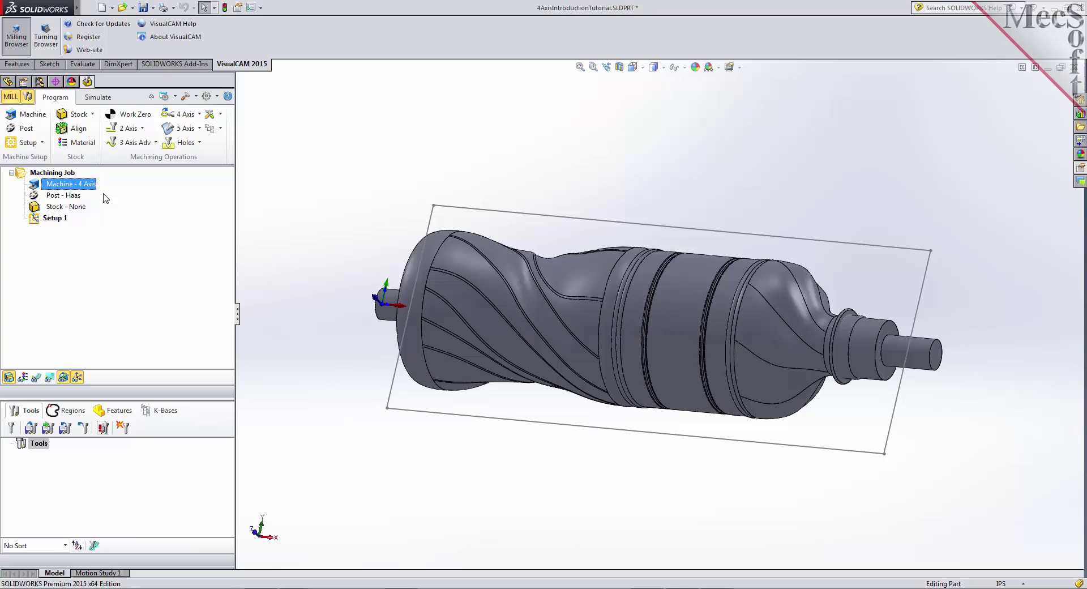
Set the post-processor to Haas with the posted file extension .nc.
{"action": "left_click", "coordinate": [31, 134]}
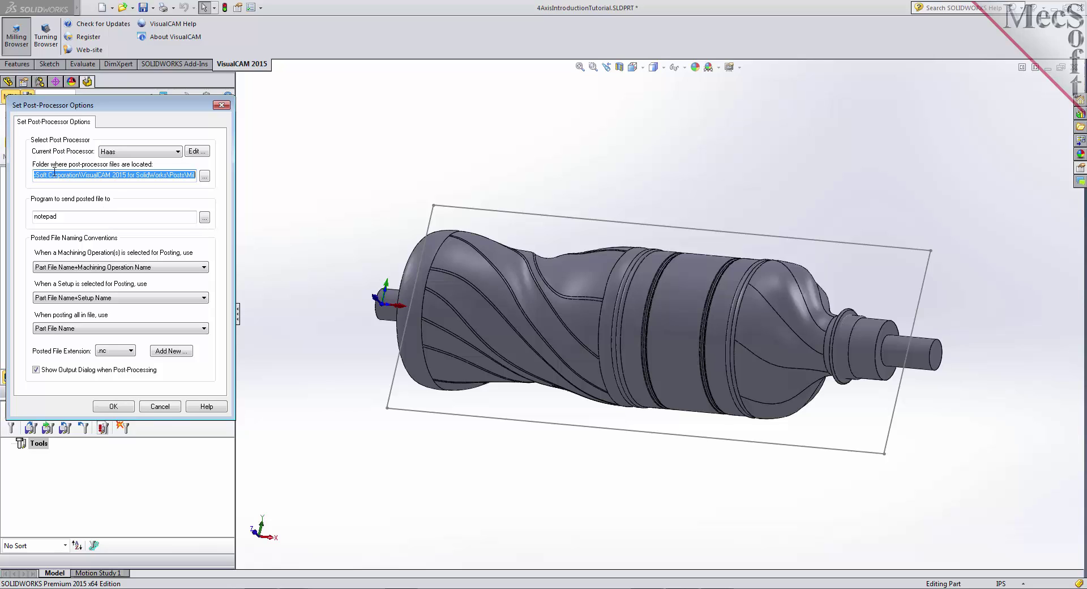
{"action": "left_click", "coordinate": [158, 151]}
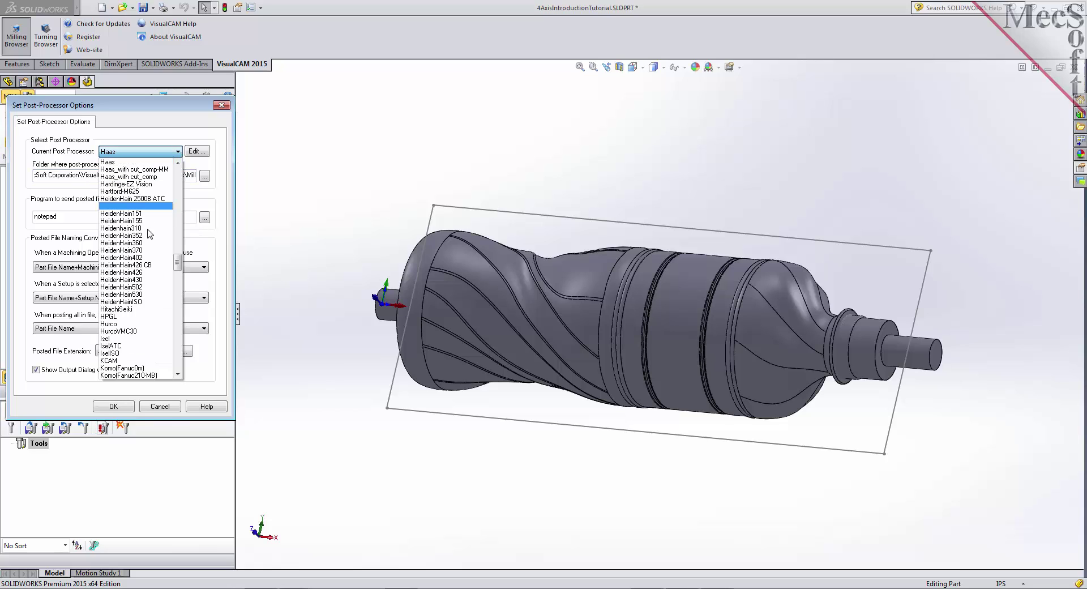
{"action": "left_click", "coordinate": [124, 163]}
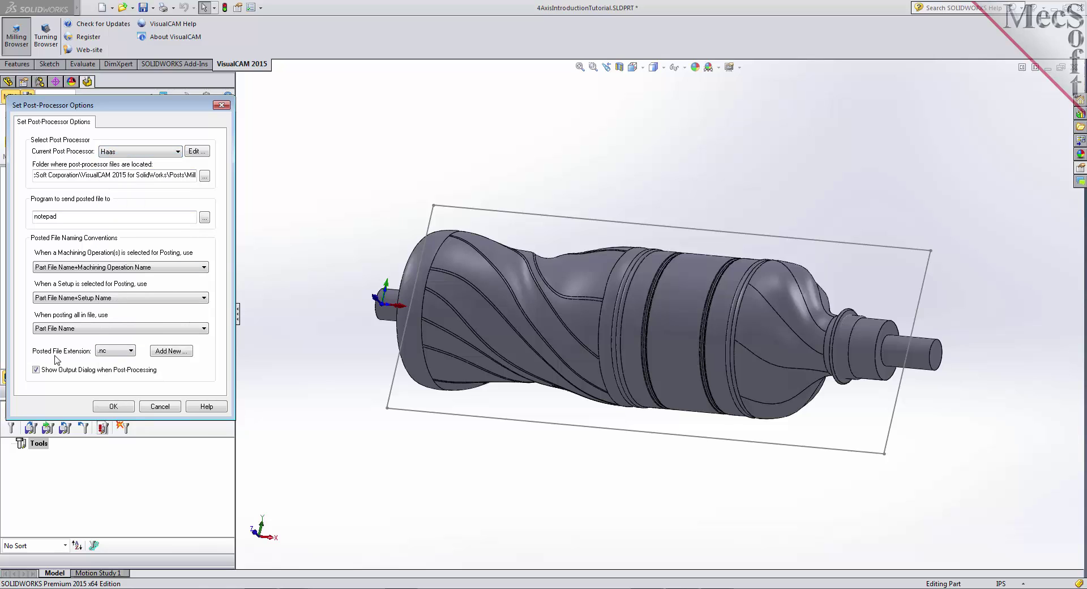
{"action": "left_click", "coordinate": [131, 350]}
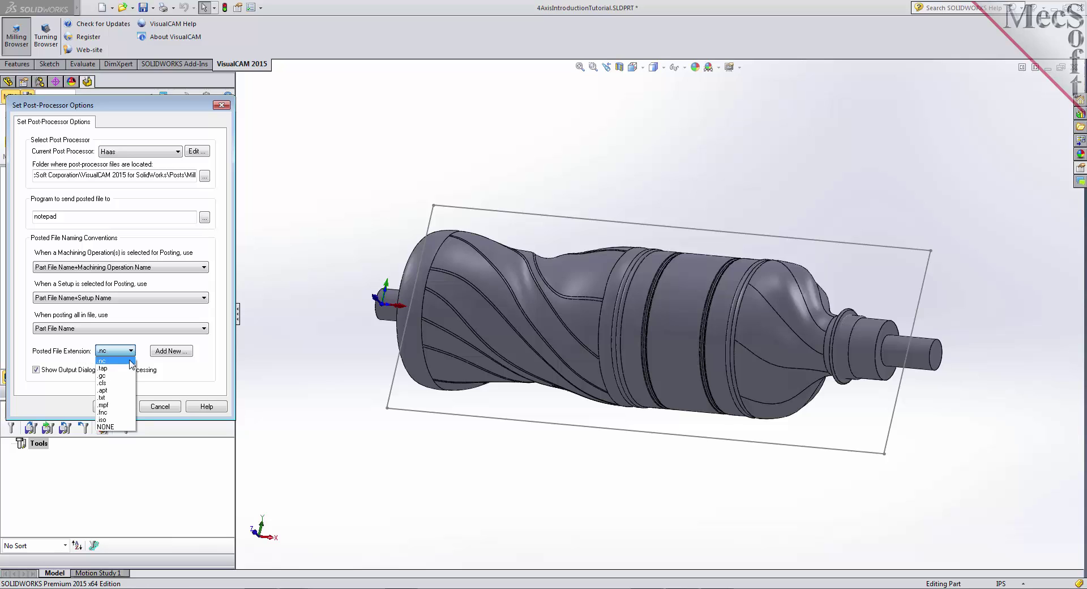
{"action": "left_click", "coordinate": [116, 361]}
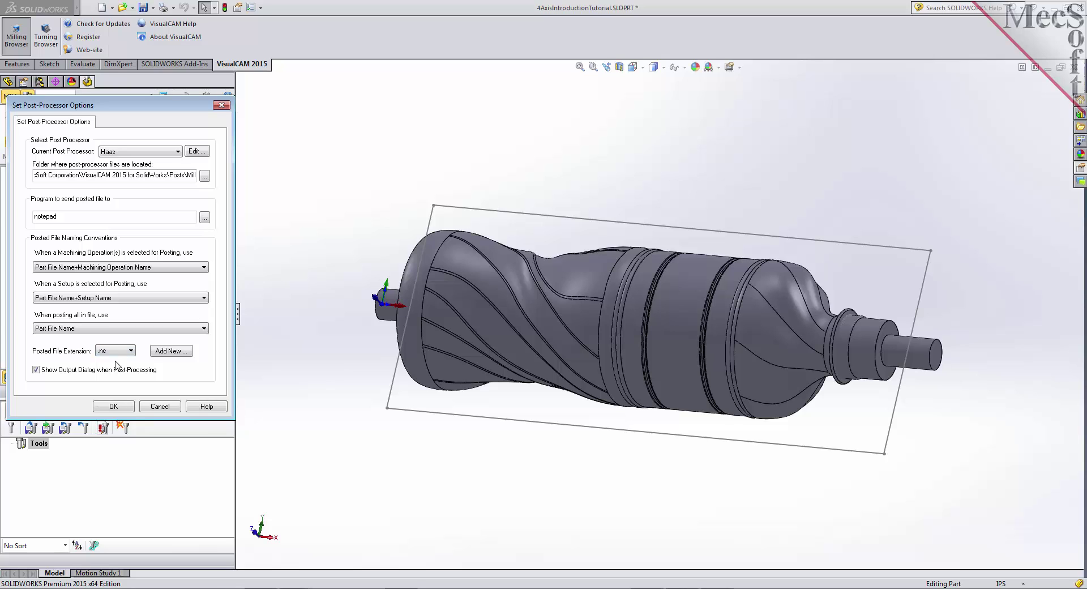
{"action": "left_click", "coordinate": [121, 406]}
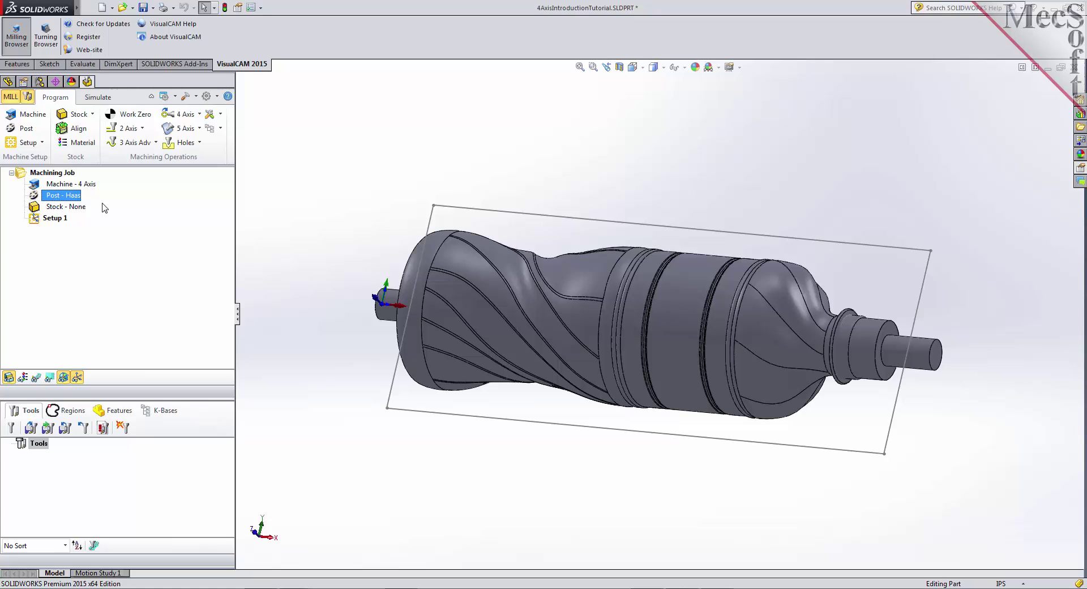
Create a box stock with width 3 and height 3, keeping the length at 9.75 and using the lower front corner as reference.
{"action": "left_click", "coordinate": [31, 221]}
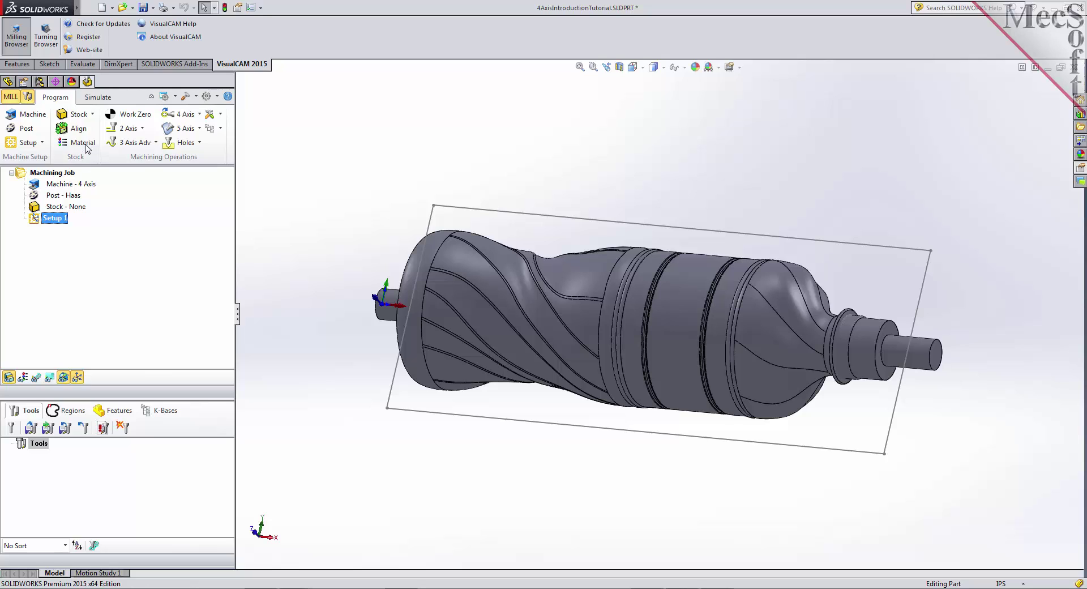
{"action": "left_click", "coordinate": [92, 115]}
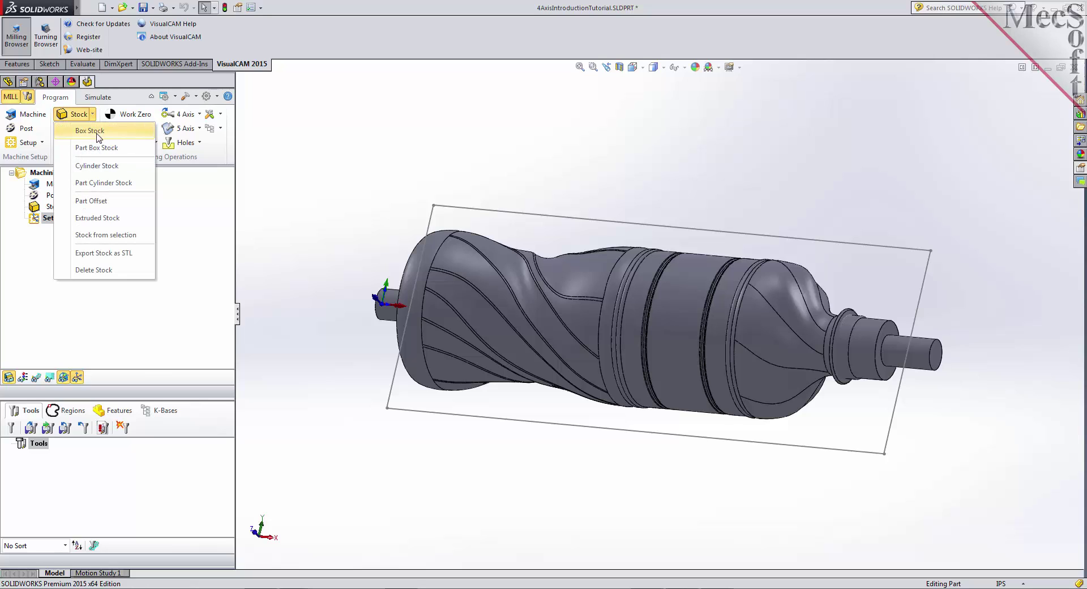
{"action": "left_click", "coordinate": [126, 136]}
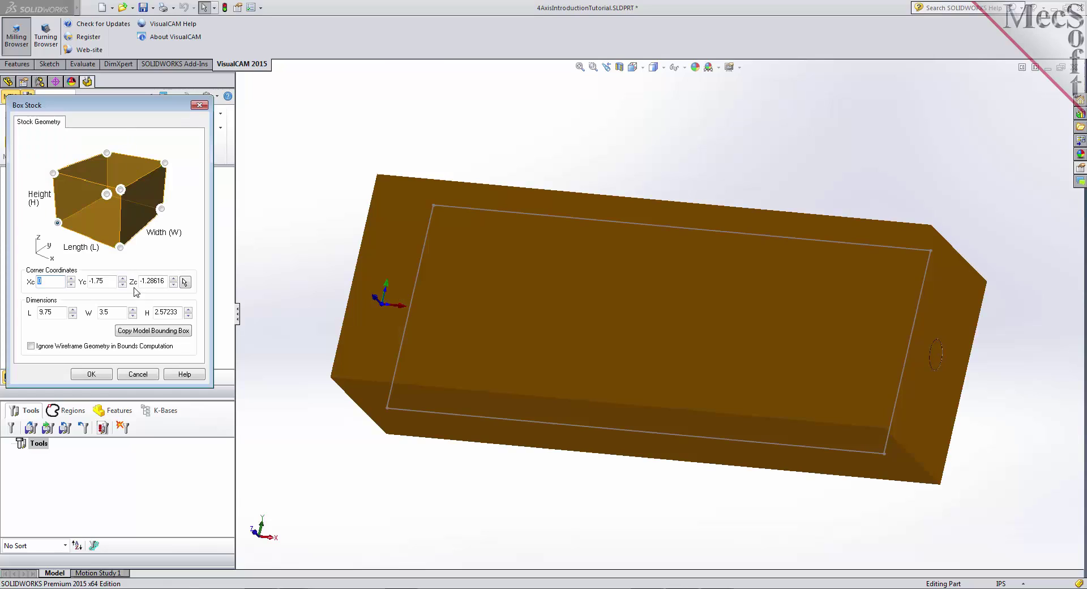
{"action": "left_click_drag", "start_coordinate": [58, 312], "coordinate": [24, 317]}
{"action": "key", "text": "Tab"}
{"action": "type", "text": "3"}
{"action": "key", "text": "Tab"}
{"action": "type", "text": "3"}
{"action": "left_click", "coordinate": [58, 224]}
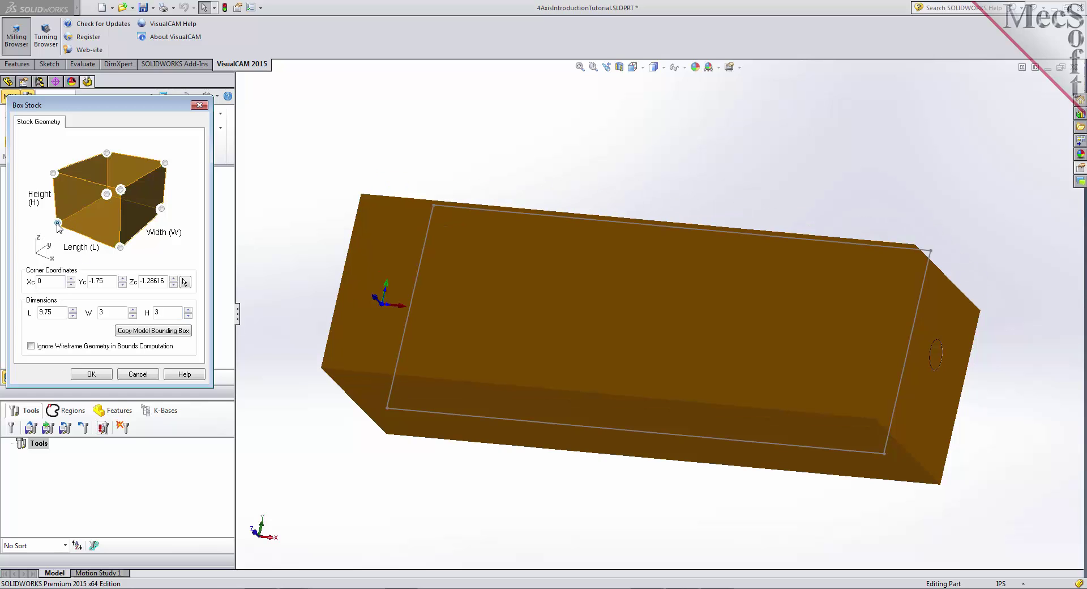
{"action": "left_click", "coordinate": [91, 374]}
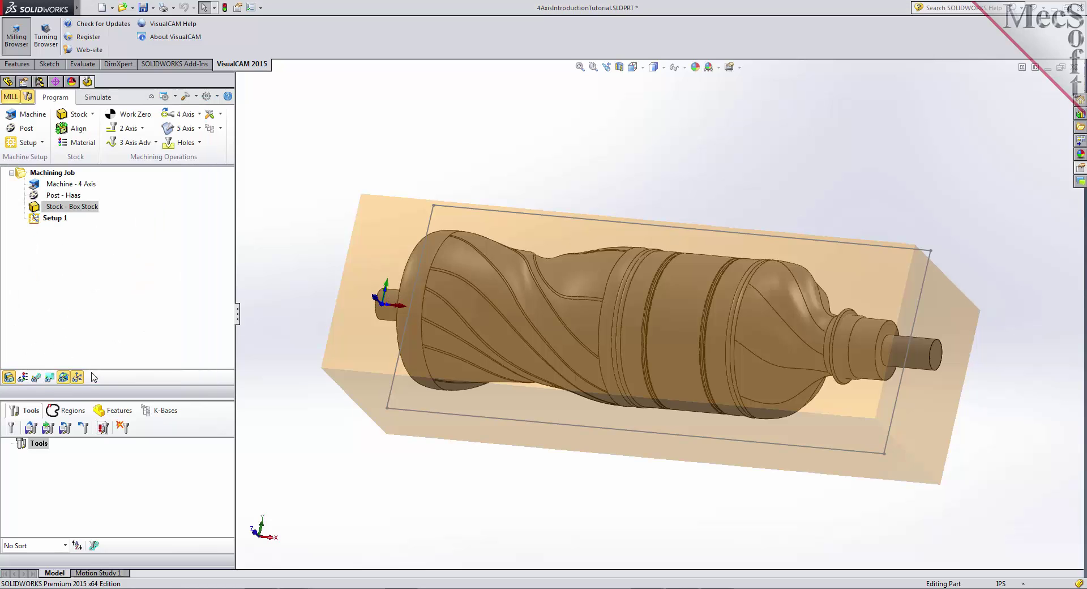
Toggle the box stock's visibility off and on to compare it with the bottle part.
{"action": "left_click", "coordinate": [35, 209]}
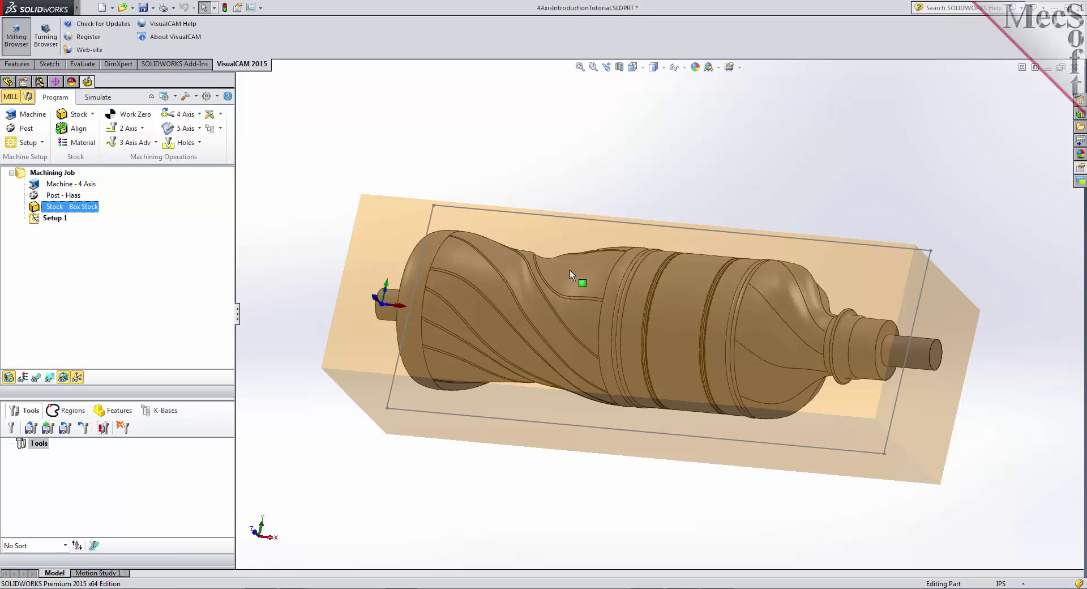
{"action": "left_click", "coordinate": [8, 377]}
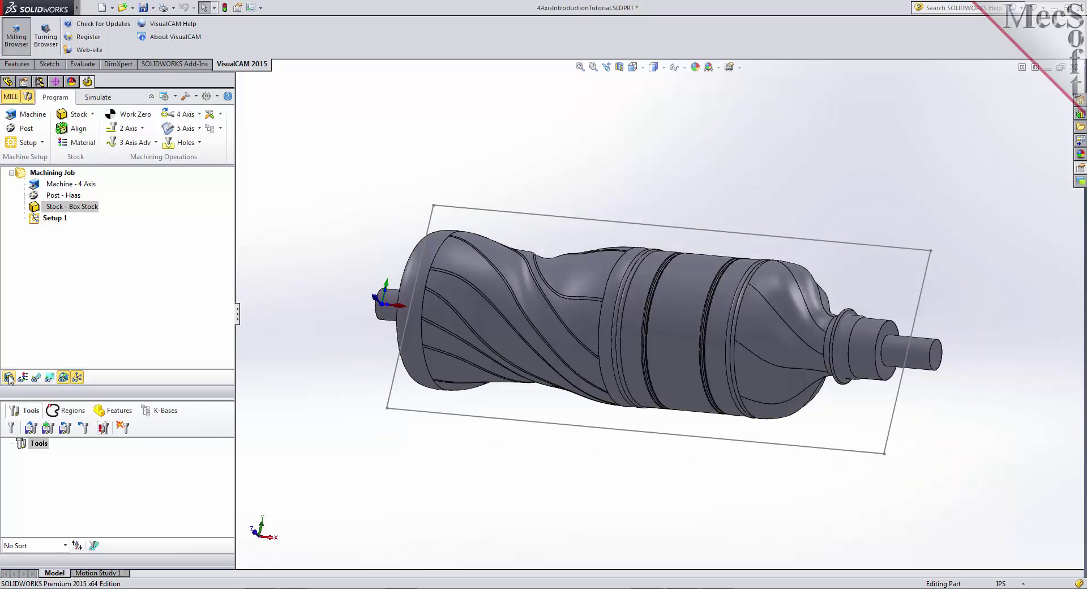
{"action": "left_click", "coordinate": [9, 377]}
{"action": "left_click", "coordinate": [9, 377]}
{"action": "left_click", "coordinate": [8, 377]}
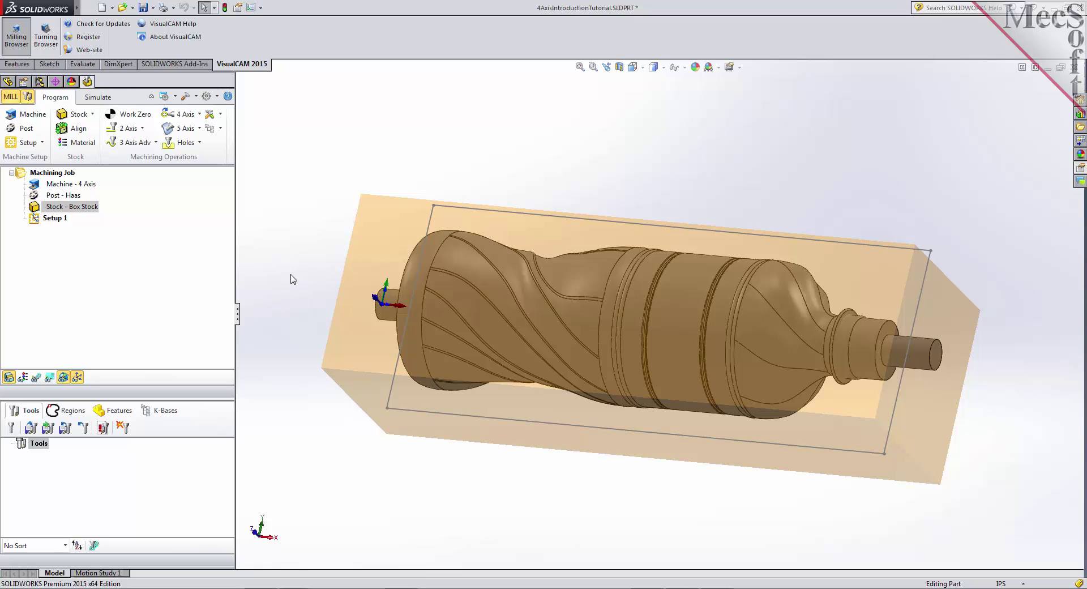
Align the box stock about the part with Z Alignment set to Center and XY Alignment at Center, and check it from the end.
{"action": "middle_click_drag", "start_coordinate": [509, 434], "coordinate": [538, 422]}
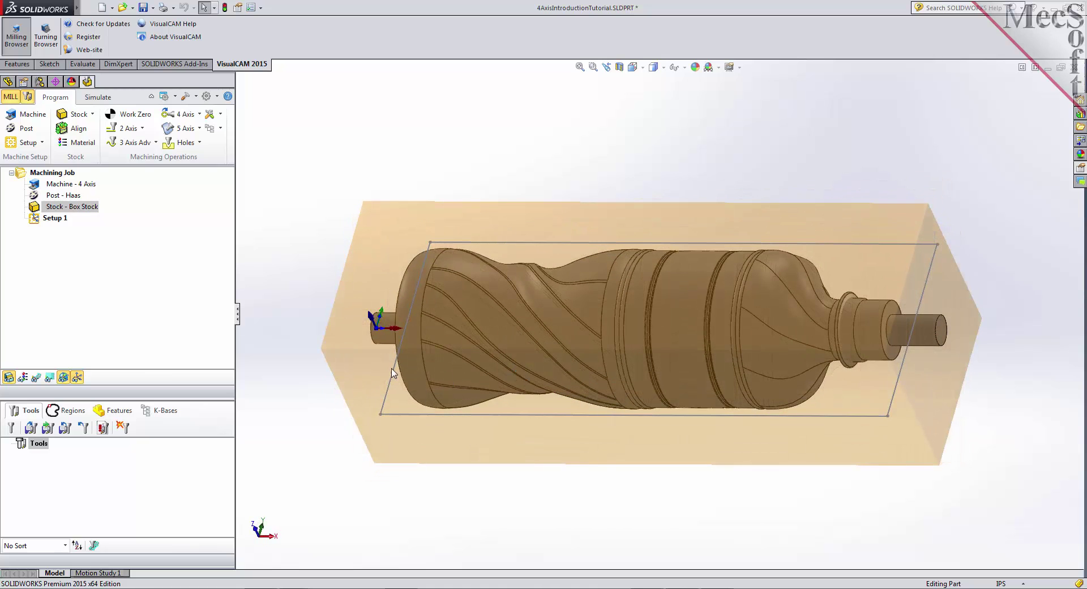
{"action": "left_click", "coordinate": [84, 133]}
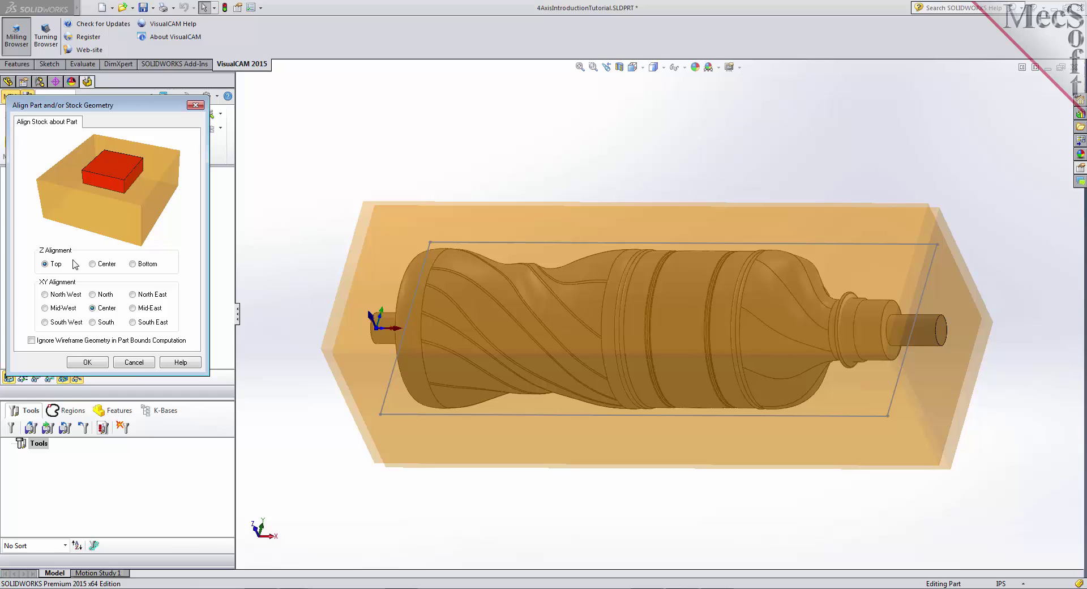
{"action": "left_click", "coordinate": [94, 268]}
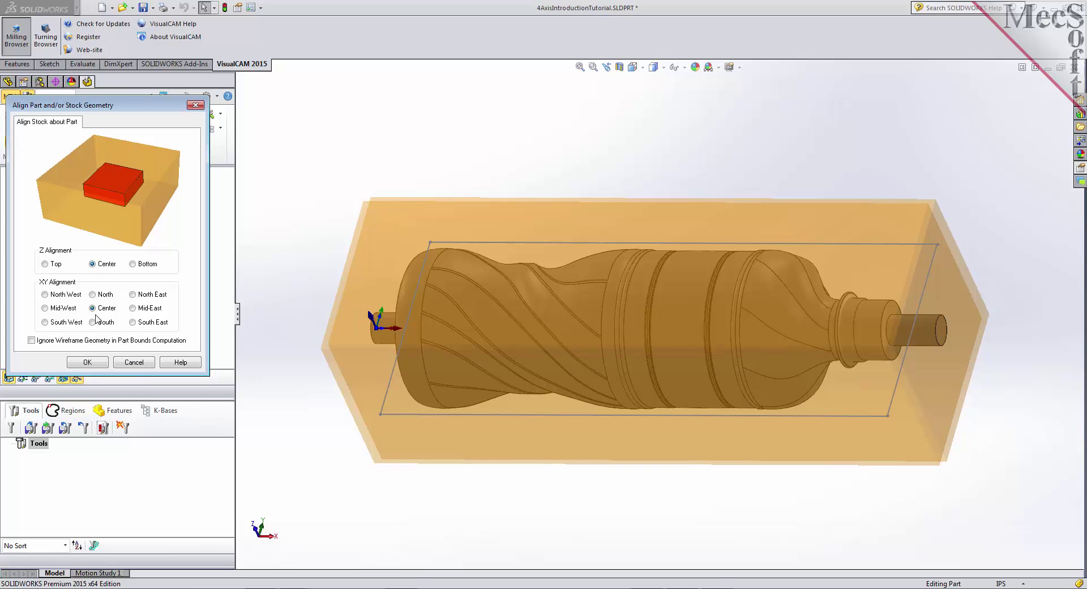
{"action": "left_click", "coordinate": [100, 365]}
{"action": "middle_click_drag", "start_coordinate": [430, 404], "coordinate": [458, 379]}
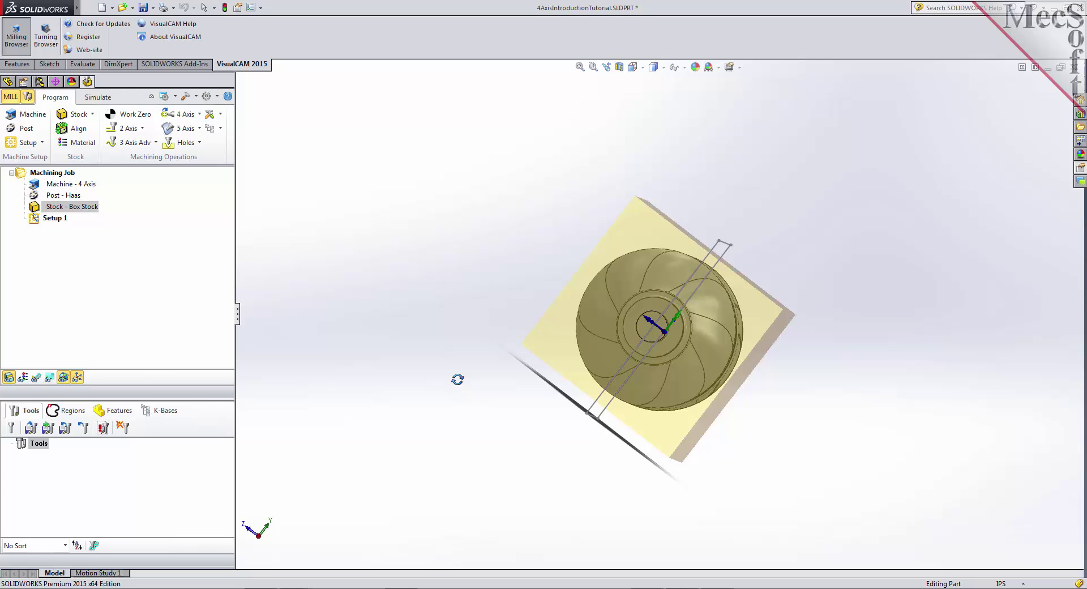
{"action": "middle_click_drag", "start_coordinate": [457, 379], "coordinate": [559, 380]}
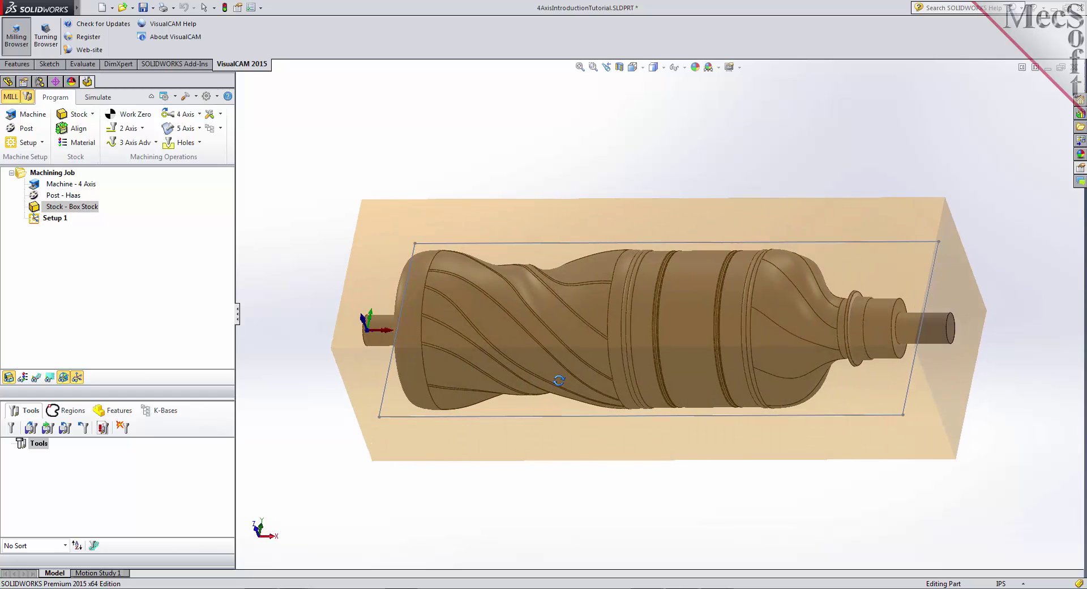
{"action": "key", "text": "Escape"}
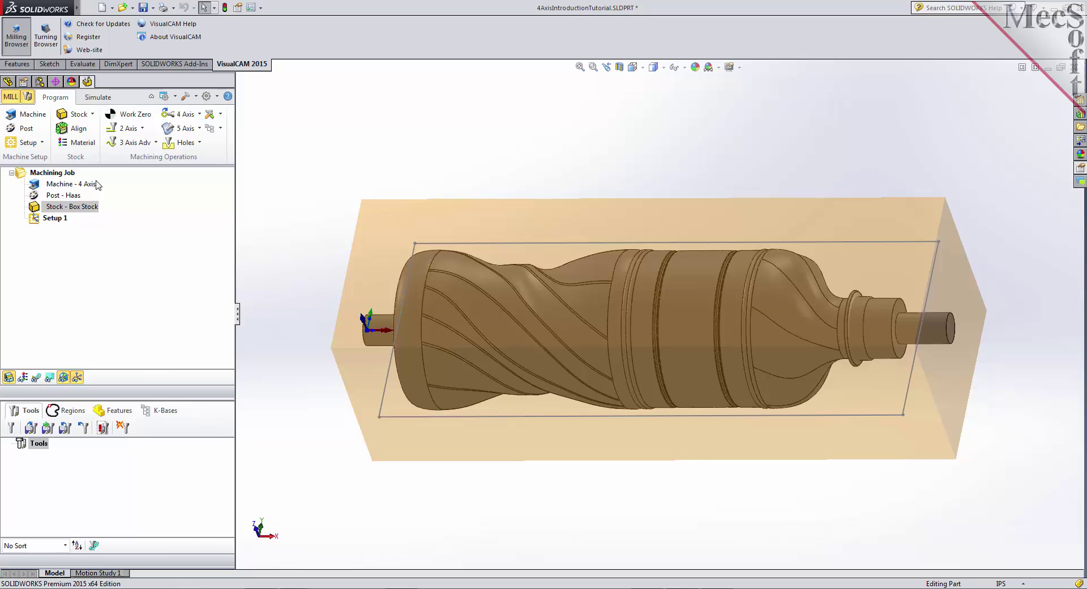
Assign WOOD from FeedsSpeedsDataINCH.xml as the stock material.
{"action": "left_click", "coordinate": [92, 148]}
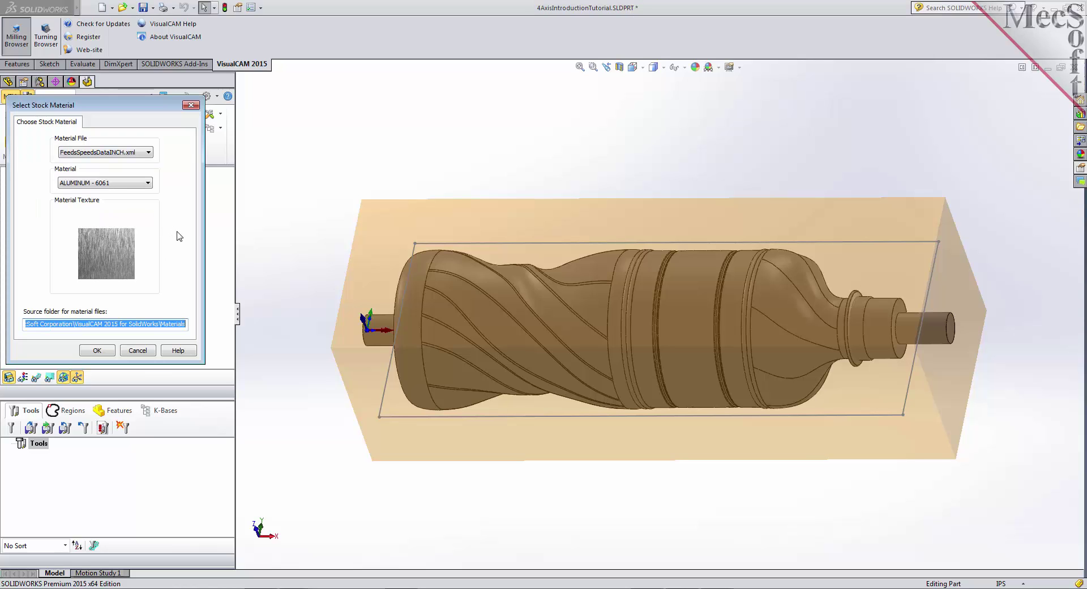
{"action": "left_click", "coordinate": [147, 182]}
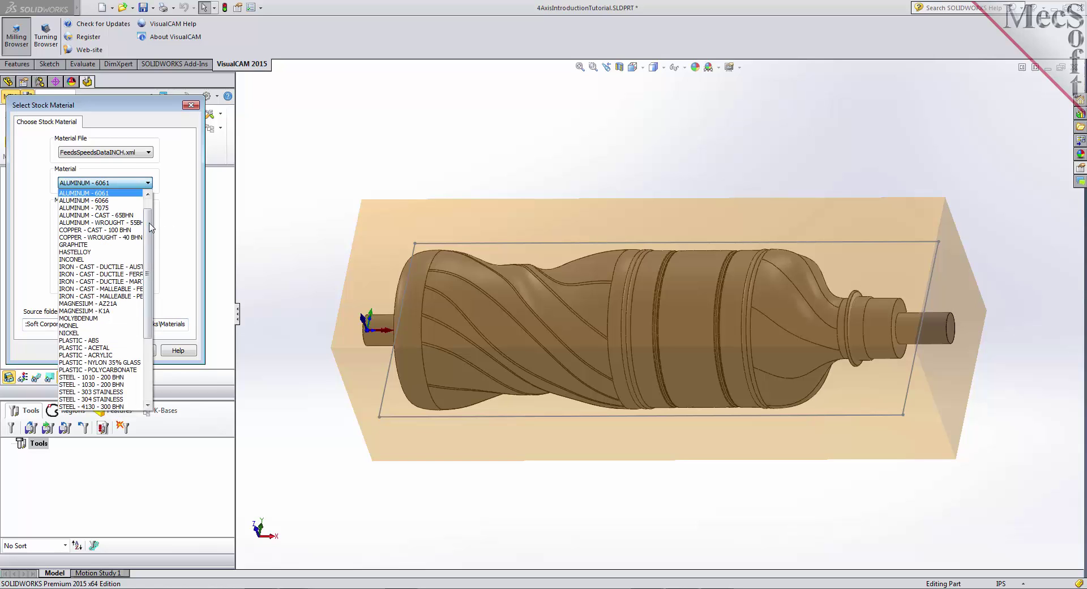
{"action": "scroll", "coordinate": [151, 227], "scroll_direction": "down", "scroll_amount": 5}
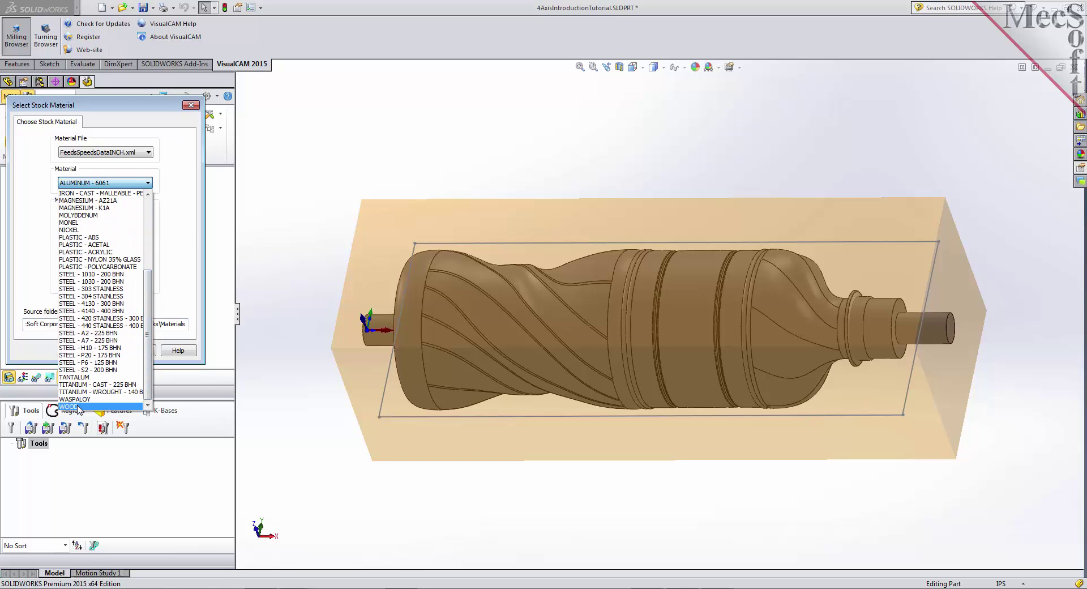
{"action": "left_click", "coordinate": [78, 407]}
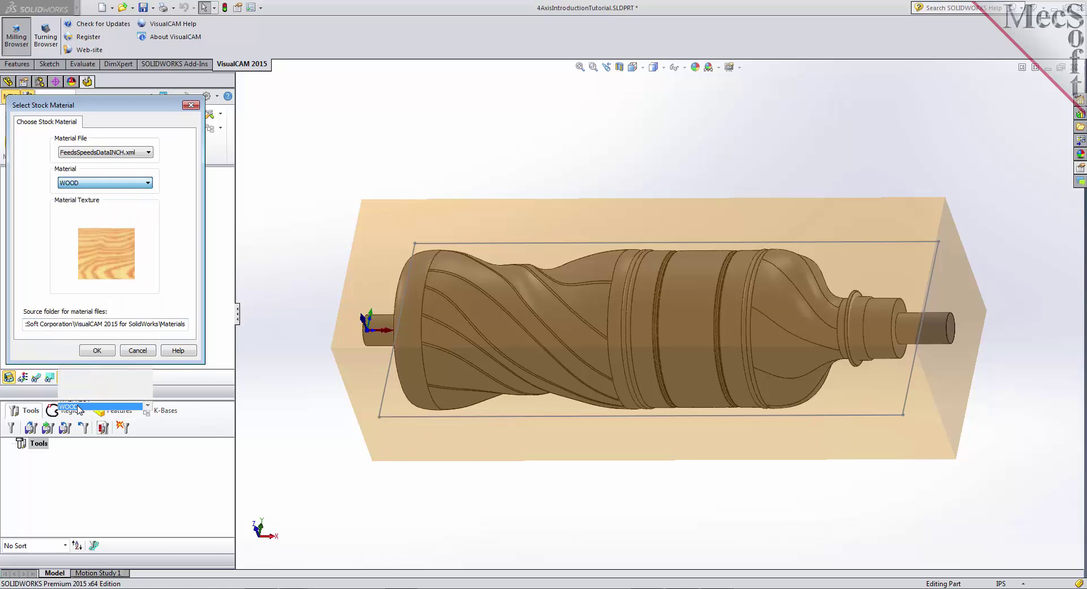
{"action": "left_click", "coordinate": [96, 351]}
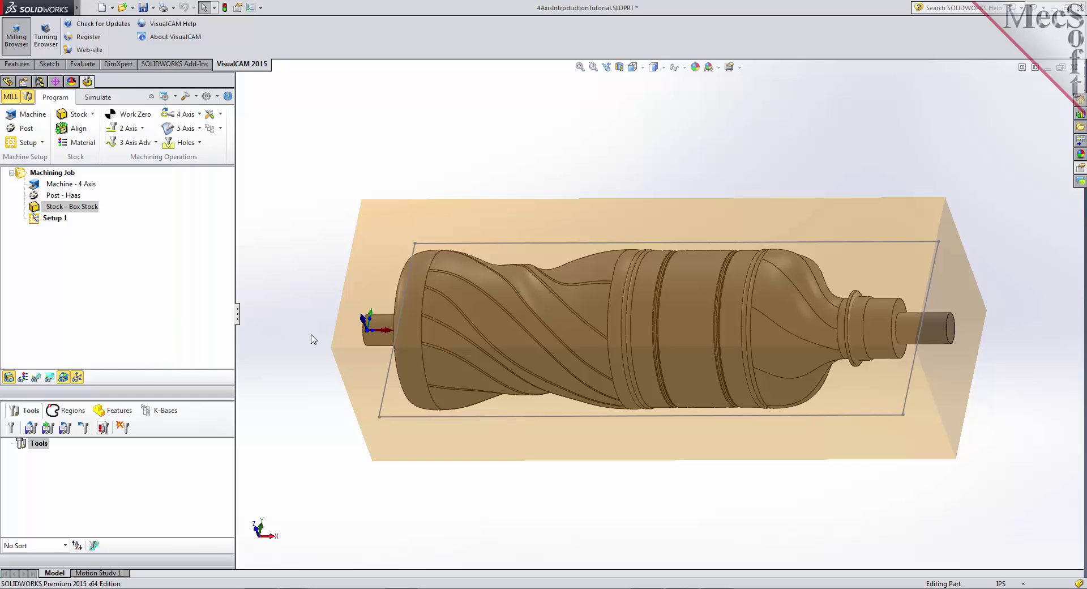
Toggle the material texture display on the box stock, inspect the wood grain, and turn the texture off again.
{"action": "left_click", "coordinate": [23, 379]}
{"action": "left_click", "coordinate": [24, 378]}
{"action": "left_click", "coordinate": [23, 378]}
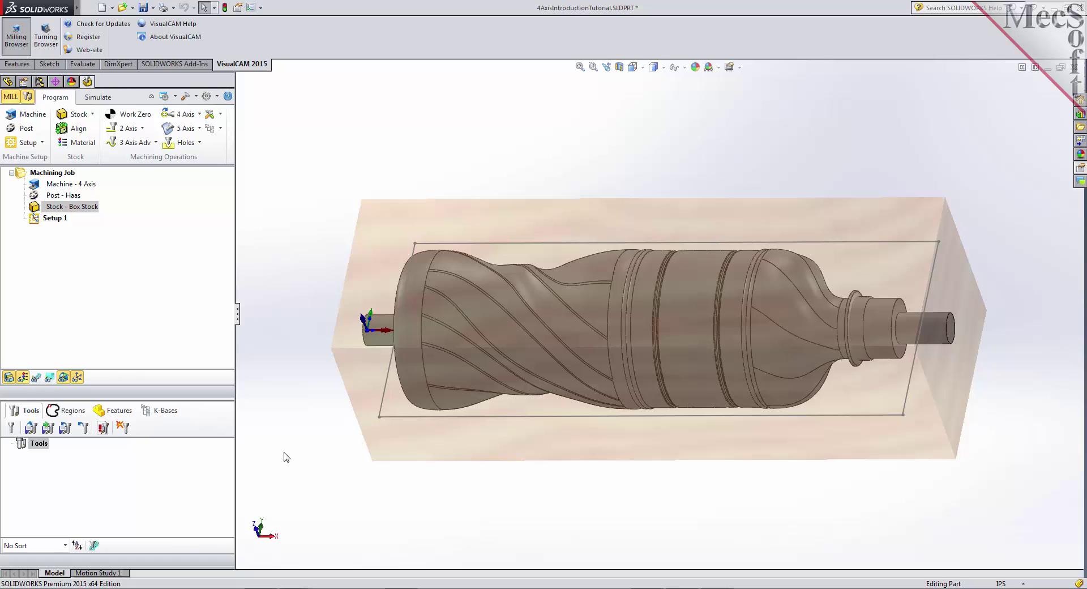
{"action": "middle_click_drag", "start_coordinate": [287, 458], "coordinate": [515, 472]}
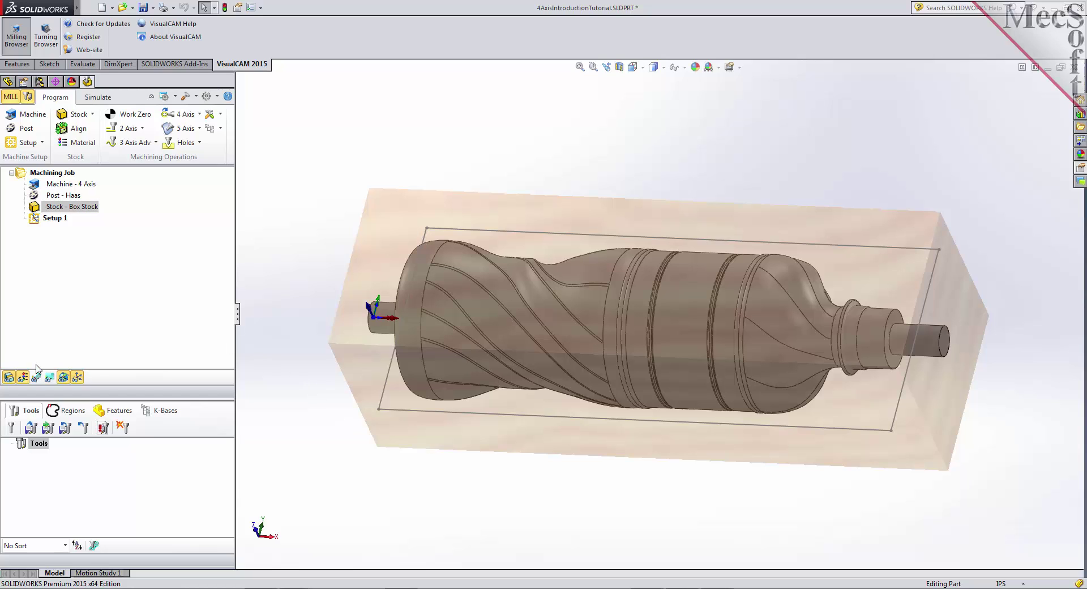
{"action": "left_click", "coordinate": [22, 377]}
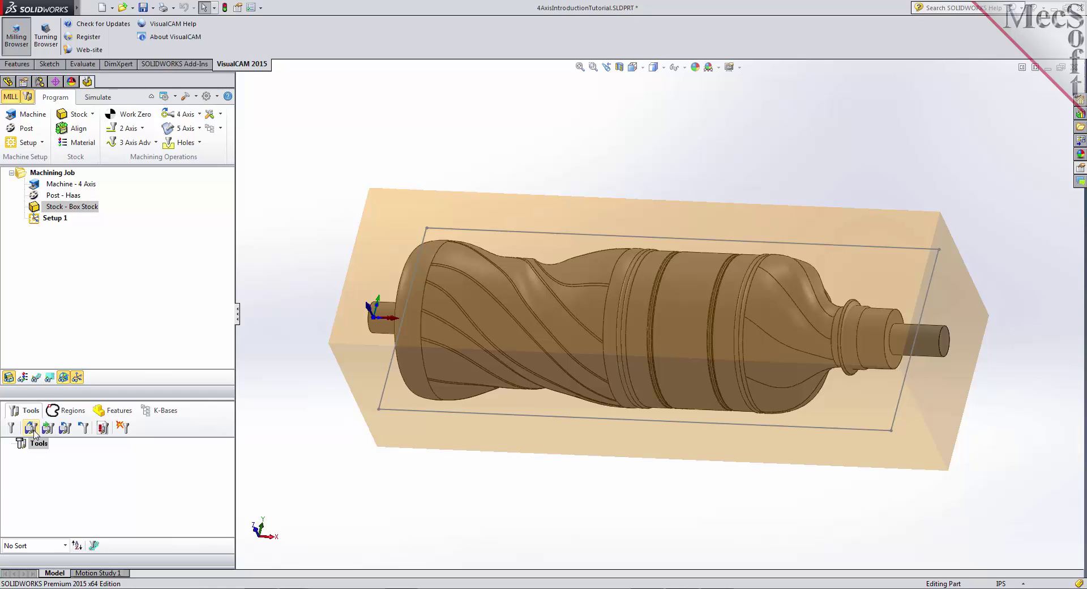
Load the cutting tools from the 4AxisIntroductionTutorial.vkb knowledge base file into the job.
{"action": "left_click", "coordinate": [32, 431]}
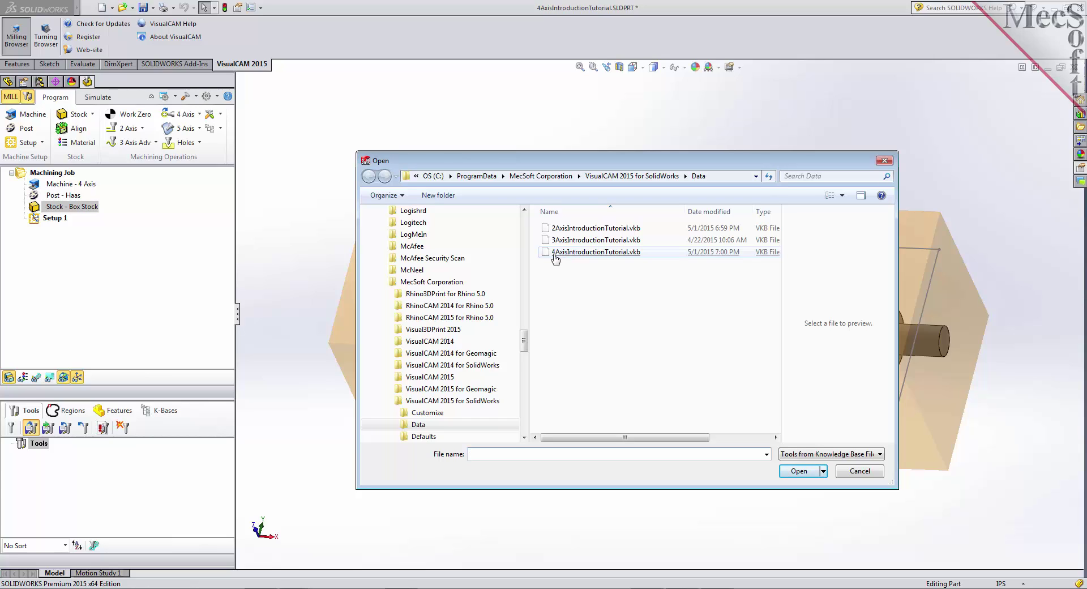
{"action": "left_click", "coordinate": [612, 256]}
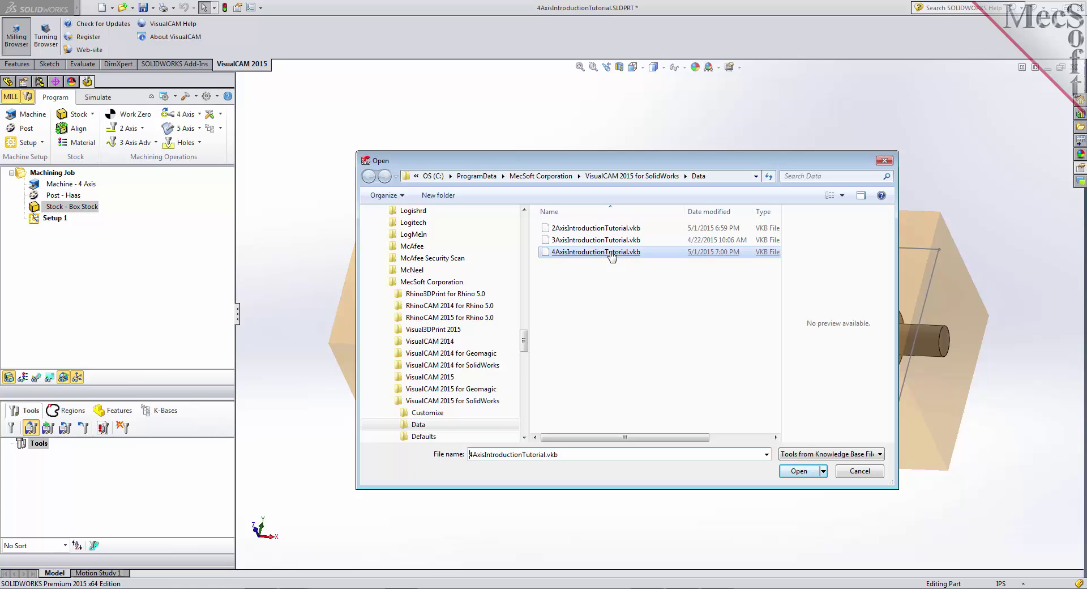
{"action": "double_click", "coordinate": [612, 256]}
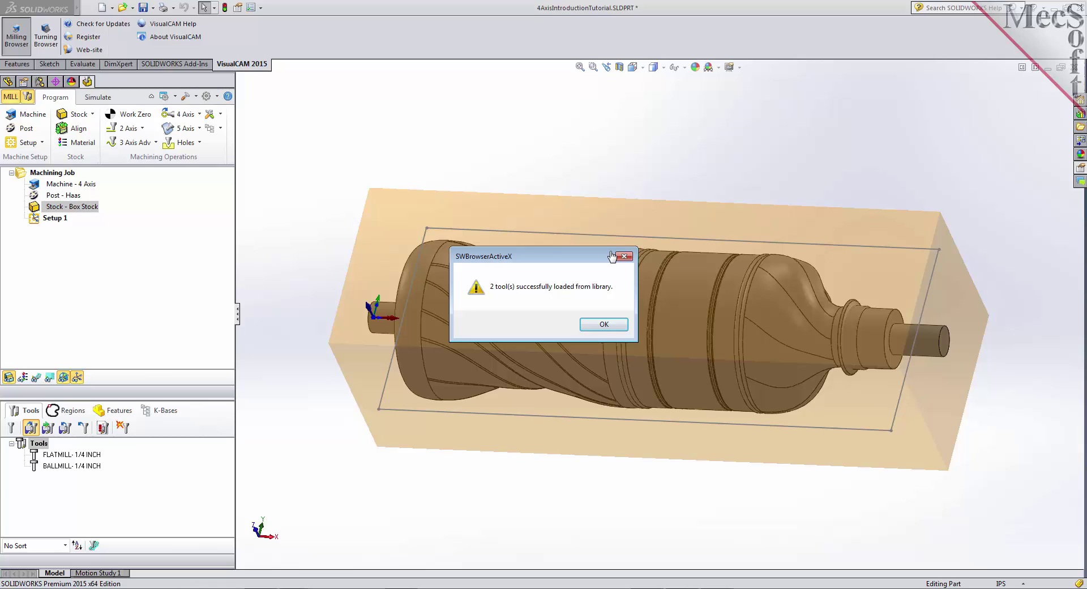
{"action": "left_click", "coordinate": [605, 324]}
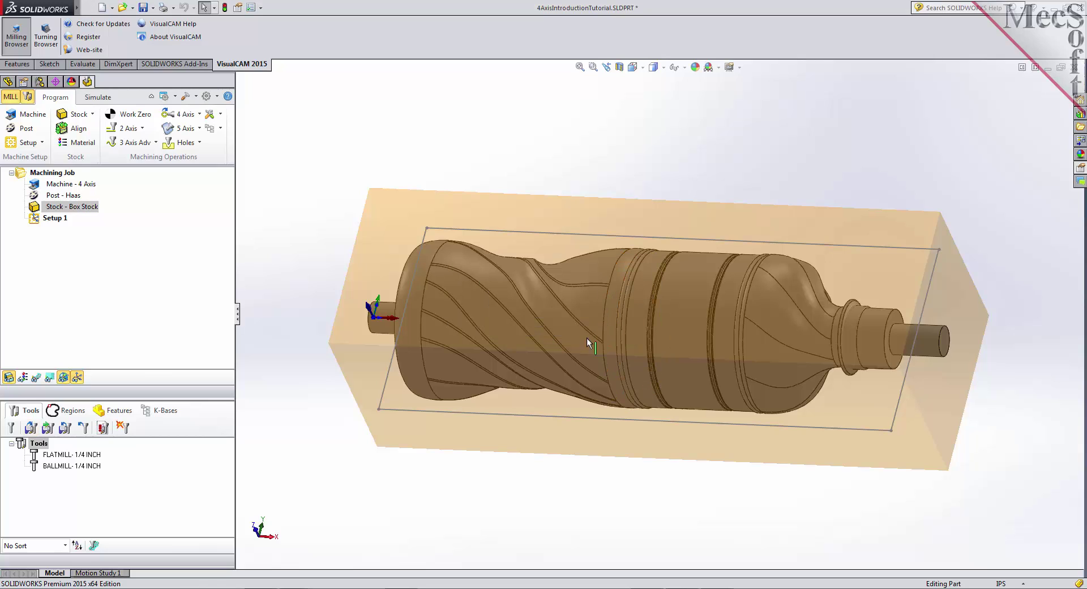
Review the loaded flat mill and ball mill, and inspect the flat mill's properties and its feeds and speeds.
{"action": "left_click", "coordinate": [77, 456]}
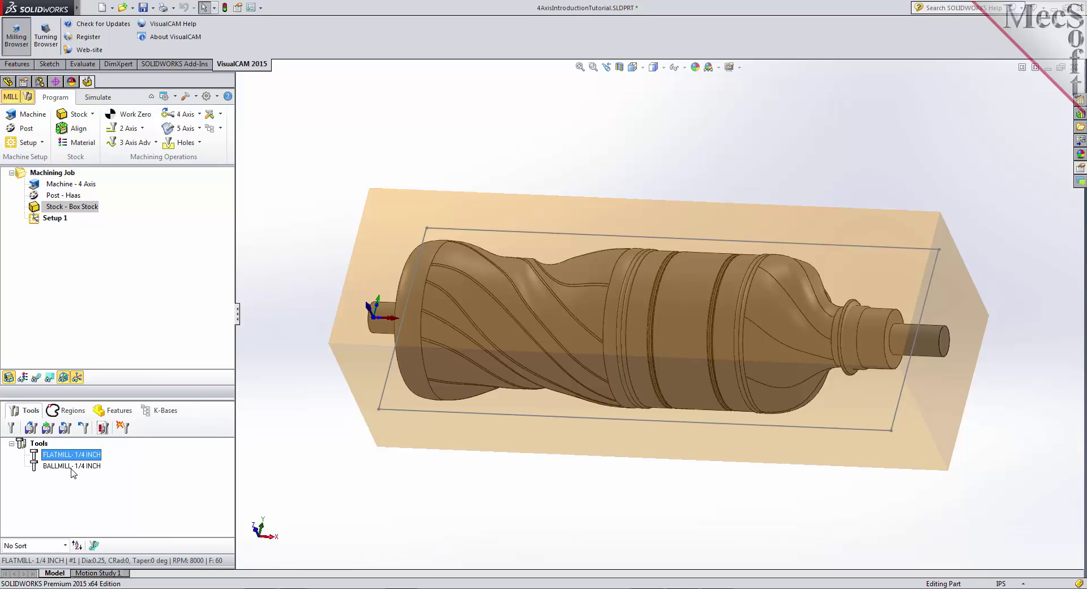
{"action": "left_click", "coordinate": [72, 467]}
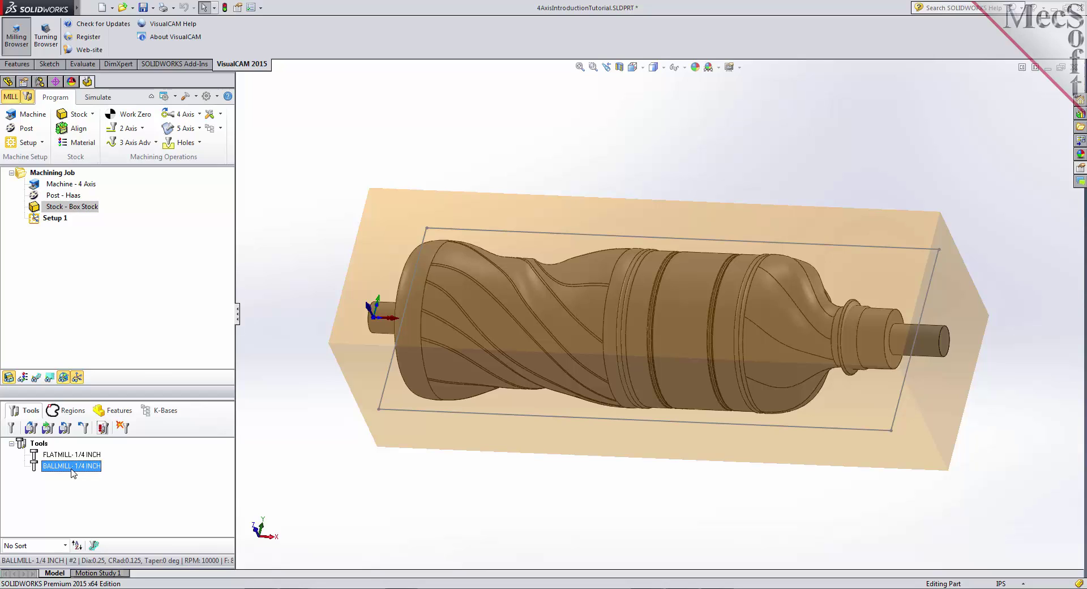
{"action": "left_click", "coordinate": [72, 456]}
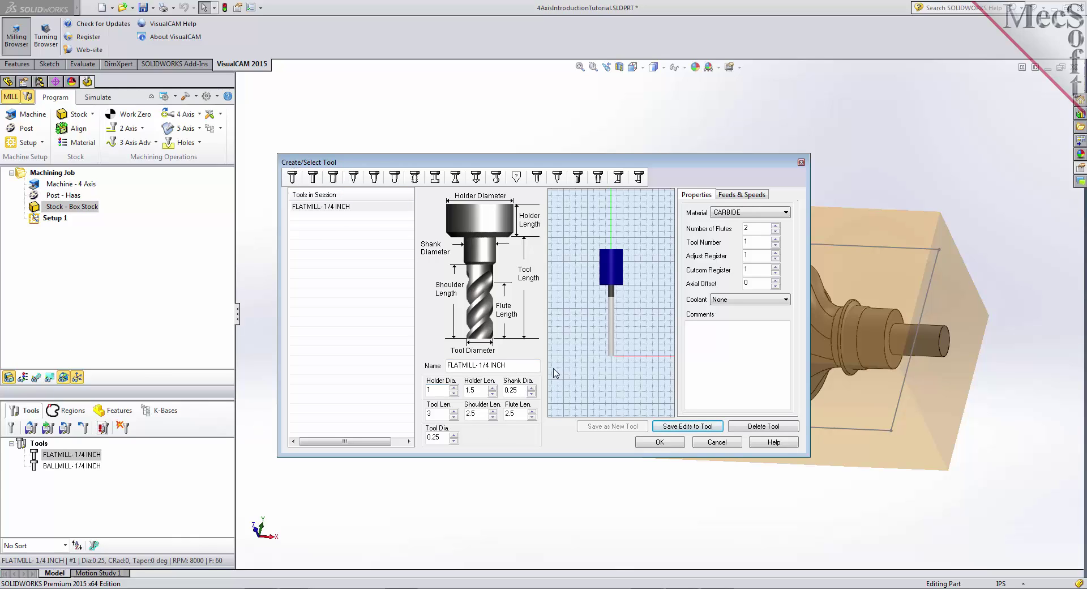
{"action": "left_click", "coordinate": [739, 194]}
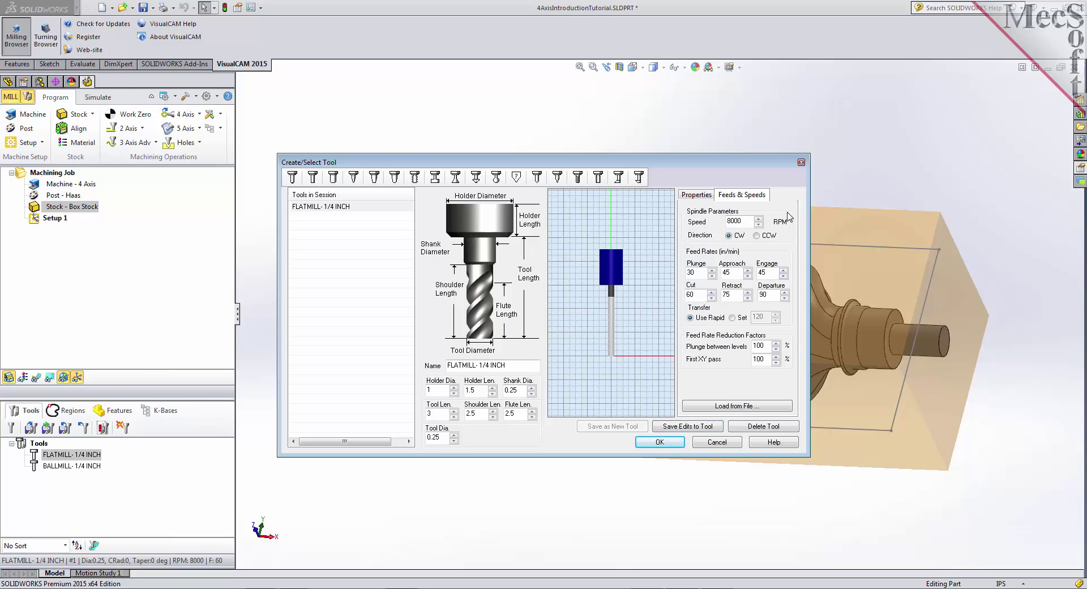
{"action": "left_click", "coordinate": [328, 208]}
{"action": "left_click", "coordinate": [293, 176]}
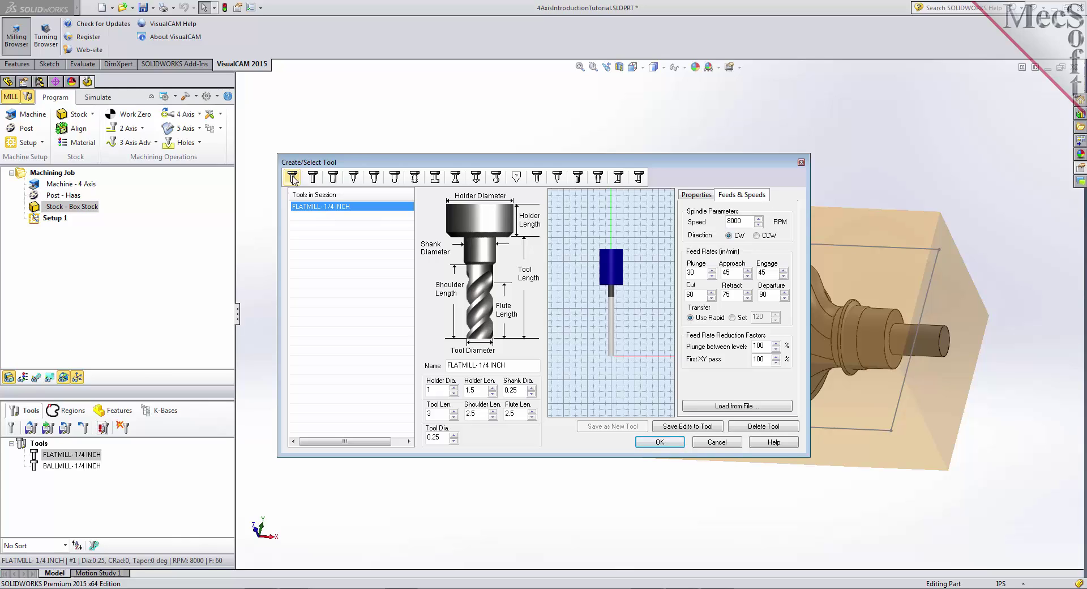
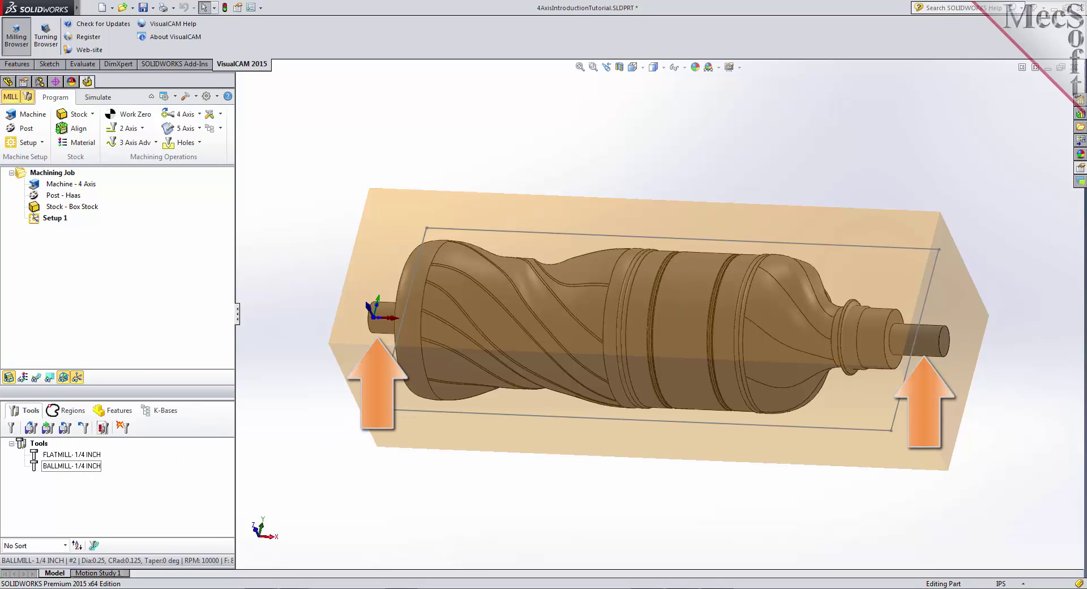
{"action": "middle_click_drag", "start_coordinate": [343, 368], "coordinate": [333, 338]}
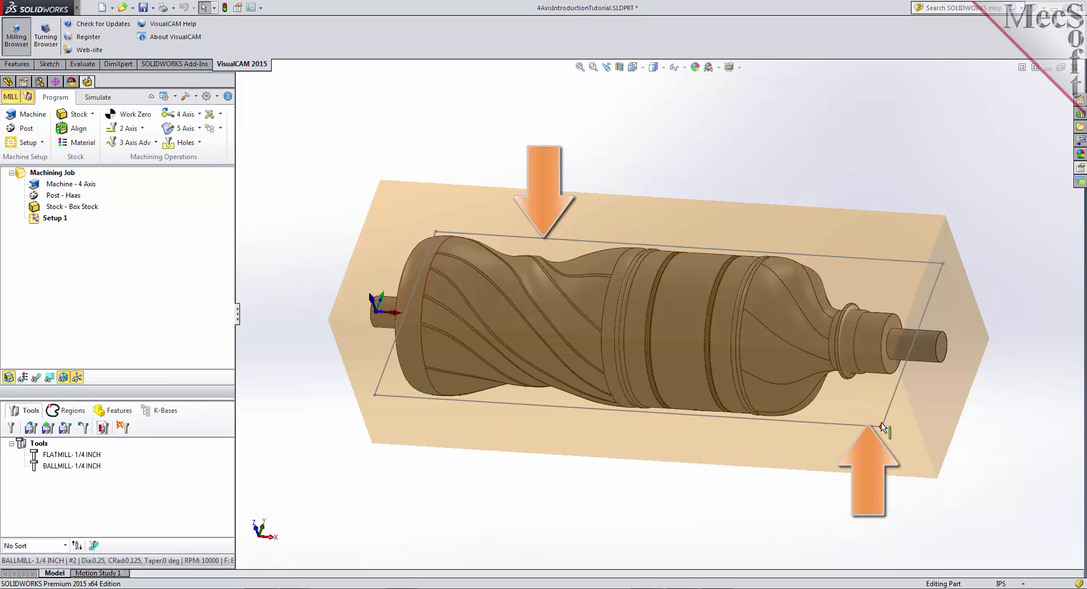
{"action": "mouse_move", "coordinate": [501, 494]}
{"action": "middle_mouse_down"}
{"action": "mouse_move", "coordinate": [522, 437]}
{"action": "mouse_move", "coordinate": [515, 375]}
{"action": "mouse_move", "coordinate": [483, 422]}
{"action": "mouse_move", "coordinate": [499, 438]}
{"action": "middle_mouse_up"}
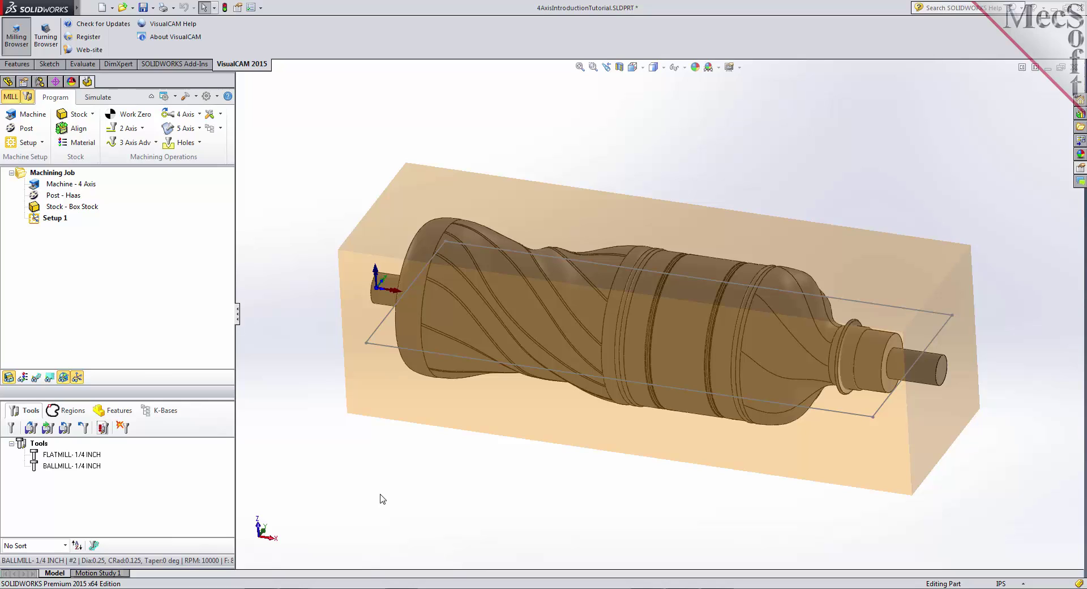
{"action": "left_click", "coordinate": [156, 143]}
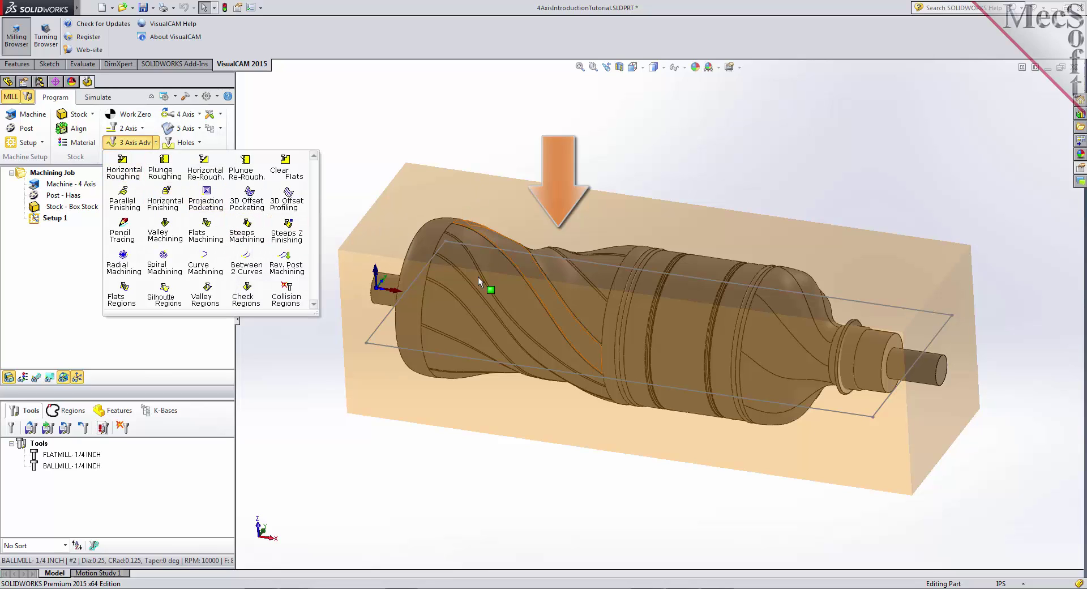
{"action": "left_click", "coordinate": [244, 391]}
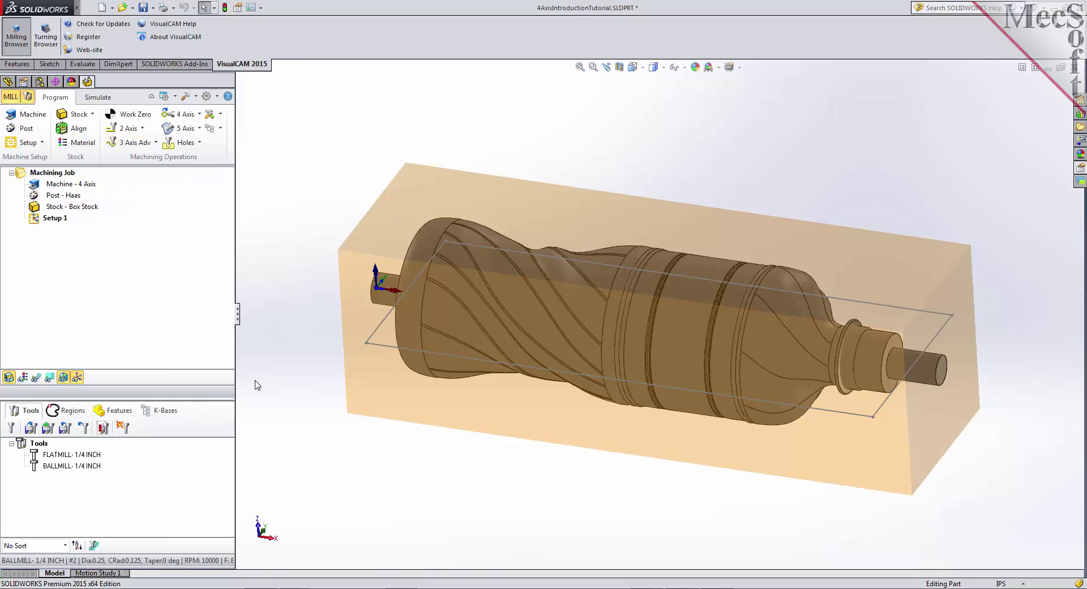
{"action": "left_click", "coordinate": [42, 142]}
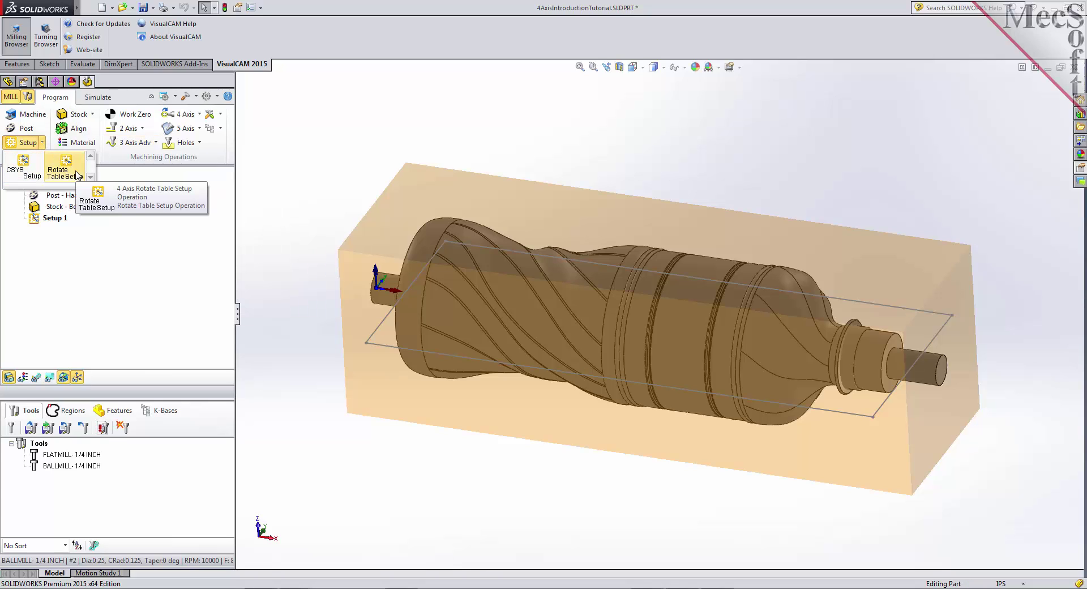
{"action": "left_click", "coordinate": [278, 297]}
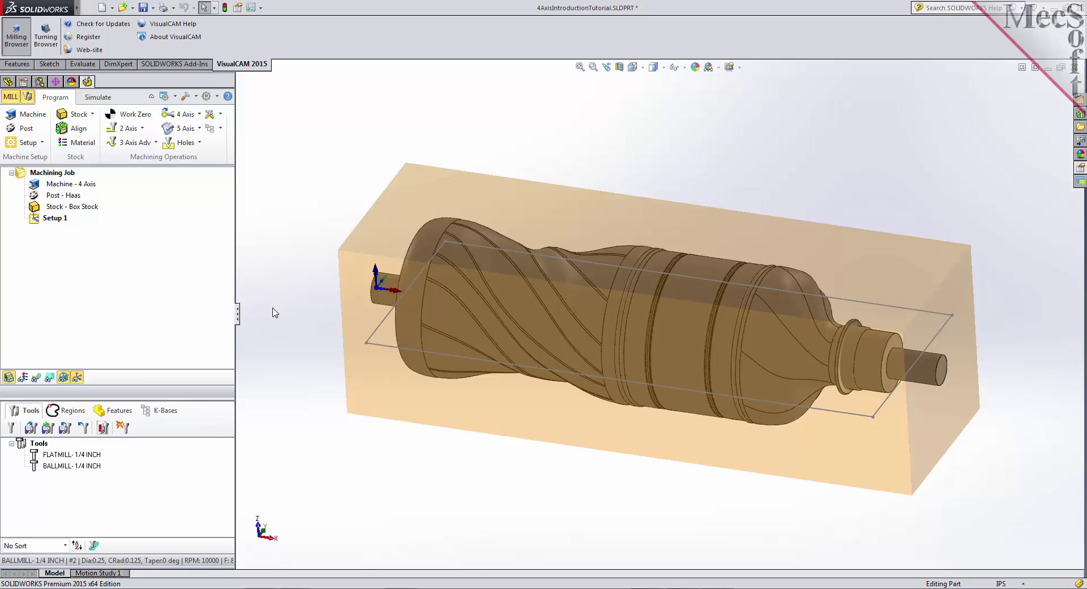
{"action": "left_click", "coordinate": [42, 142]}
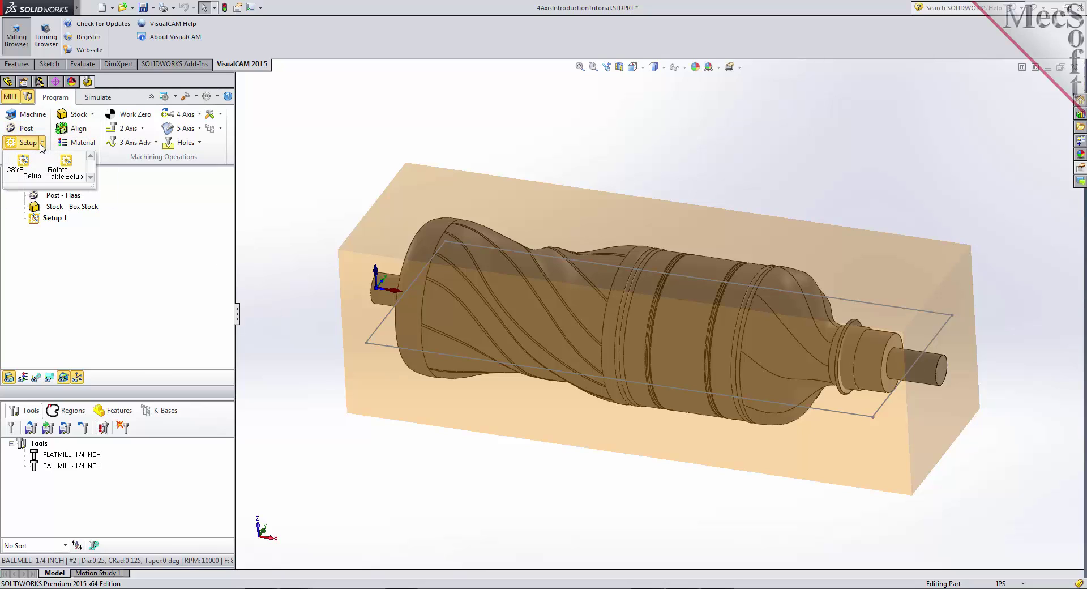
{"action": "left_click", "coordinate": [65, 170]}
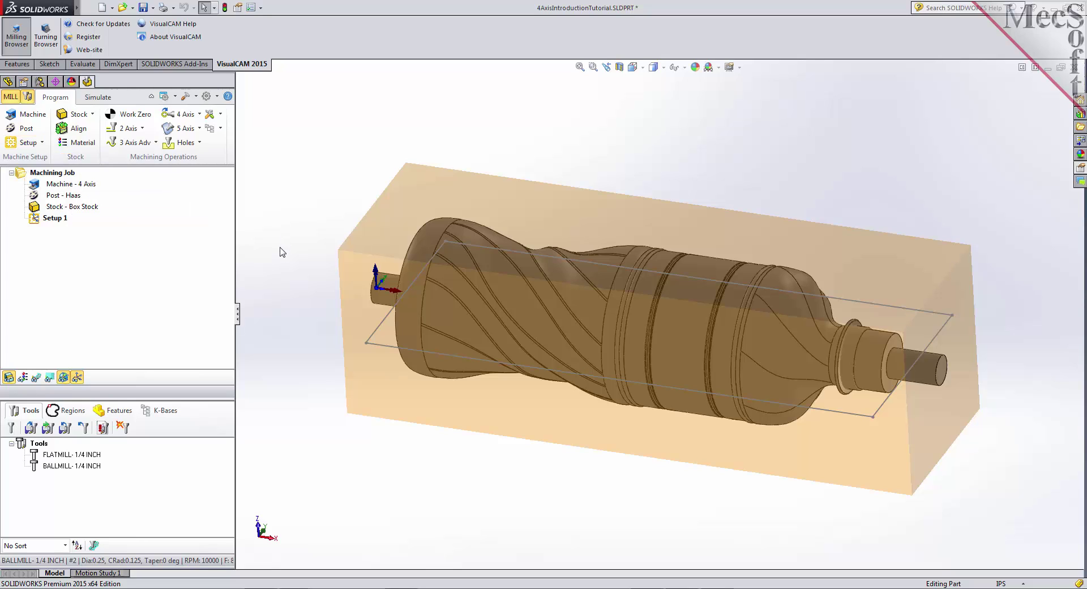
{"action": "left_click", "coordinate": [186, 113]}
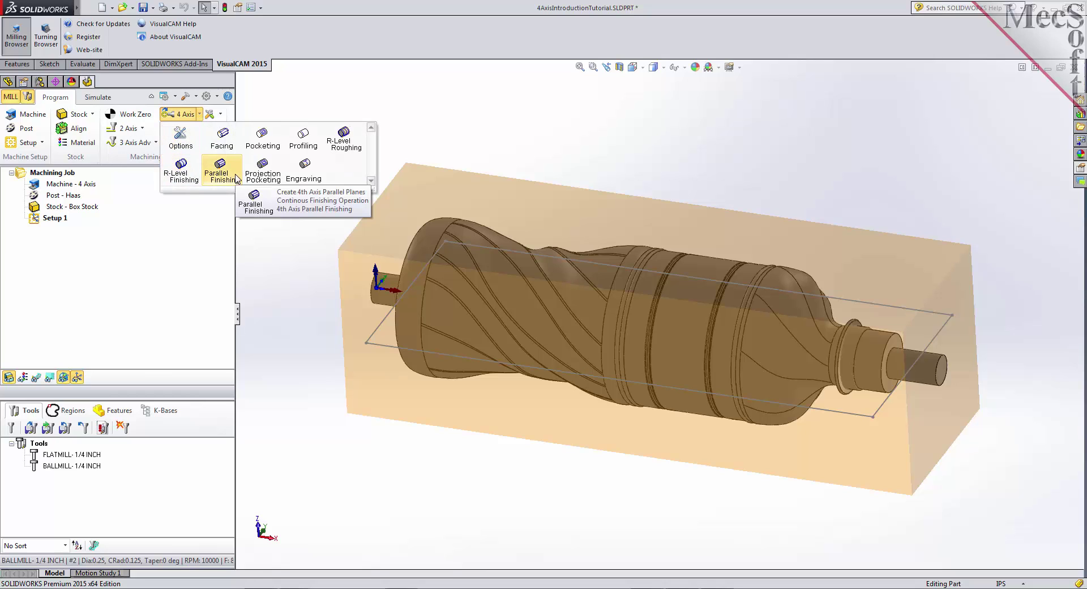
{"action": "left_click", "coordinate": [277, 260]}
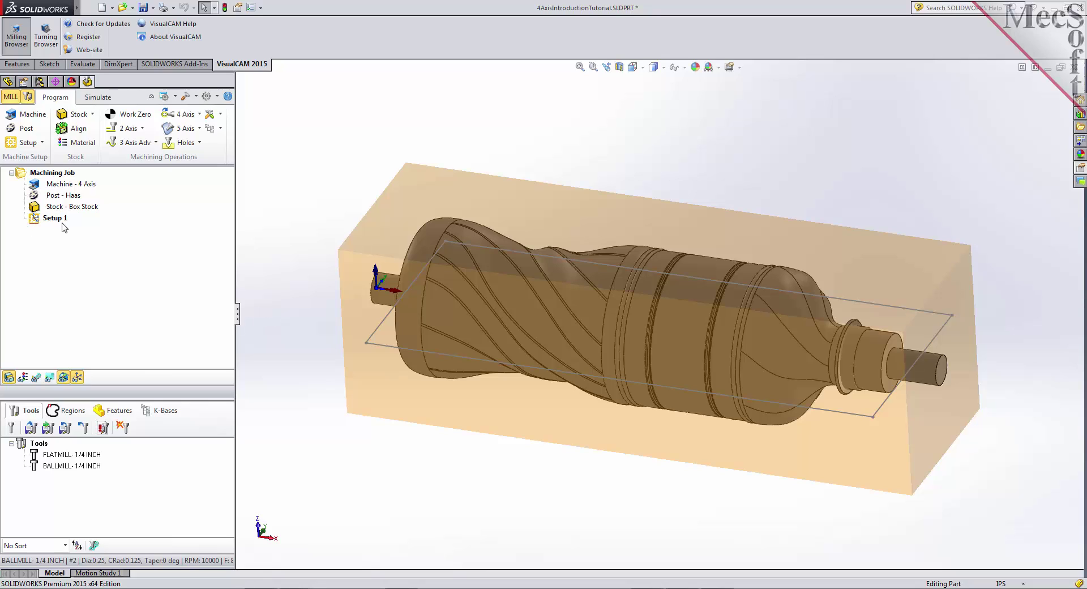
Start a 3-axis Horizontal Roughing operation under Setup 1 and assign the four lines of the rectangular sketch as its drive/containment regions.
{"action": "left_click", "coordinate": [35, 223]}
{"action": "left_click", "coordinate": [156, 143]}
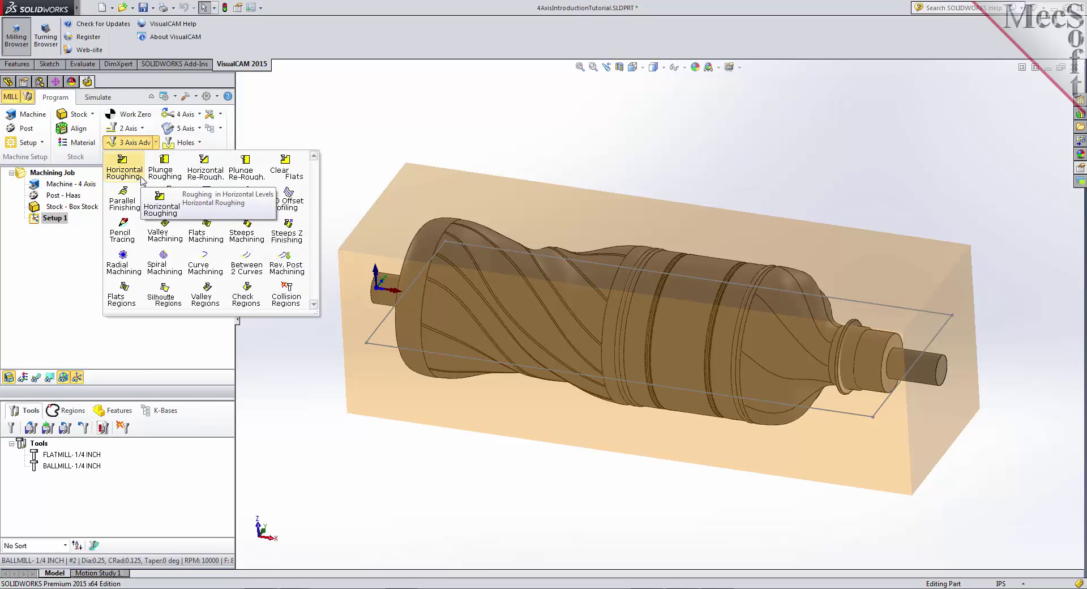
{"action": "left_click", "coordinate": [125, 170]}
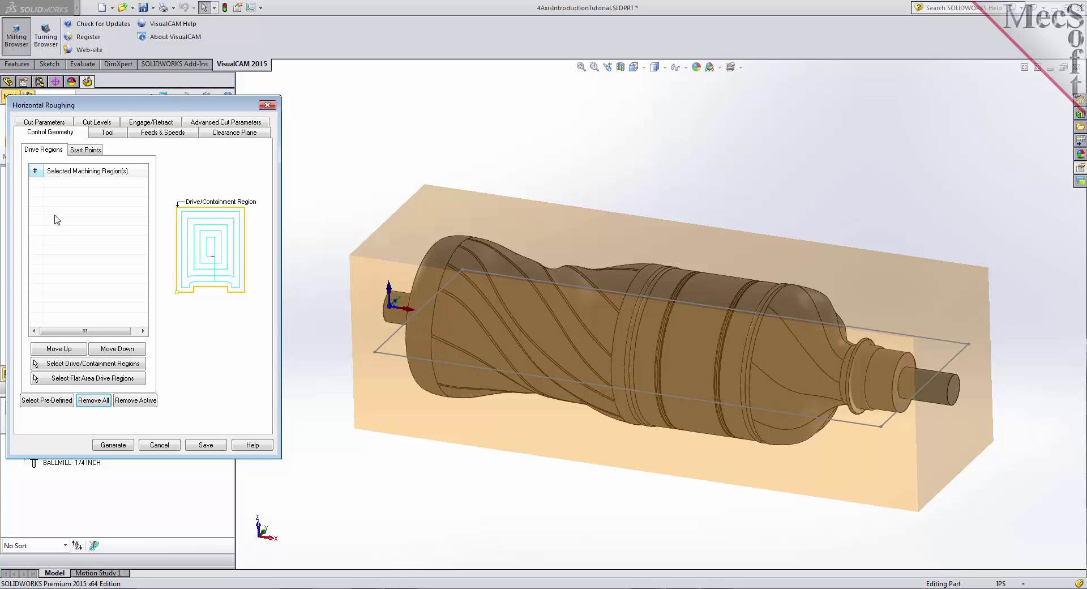
{"action": "left_click", "coordinate": [106, 364]}
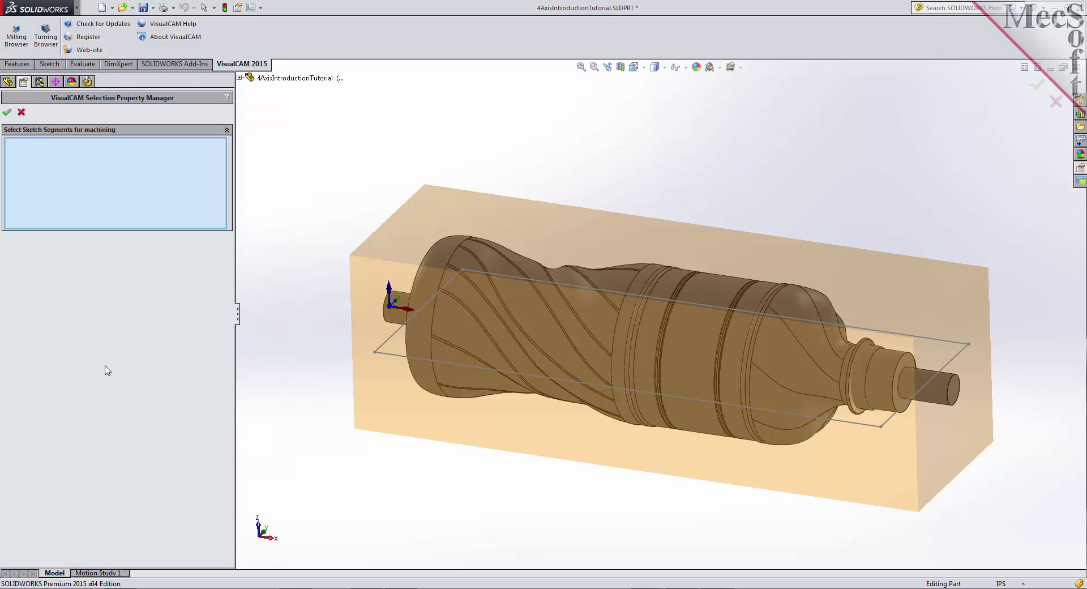
{"action": "left_click", "coordinate": [862, 423]}
{"action": "left_click", "coordinate": [891, 417]}
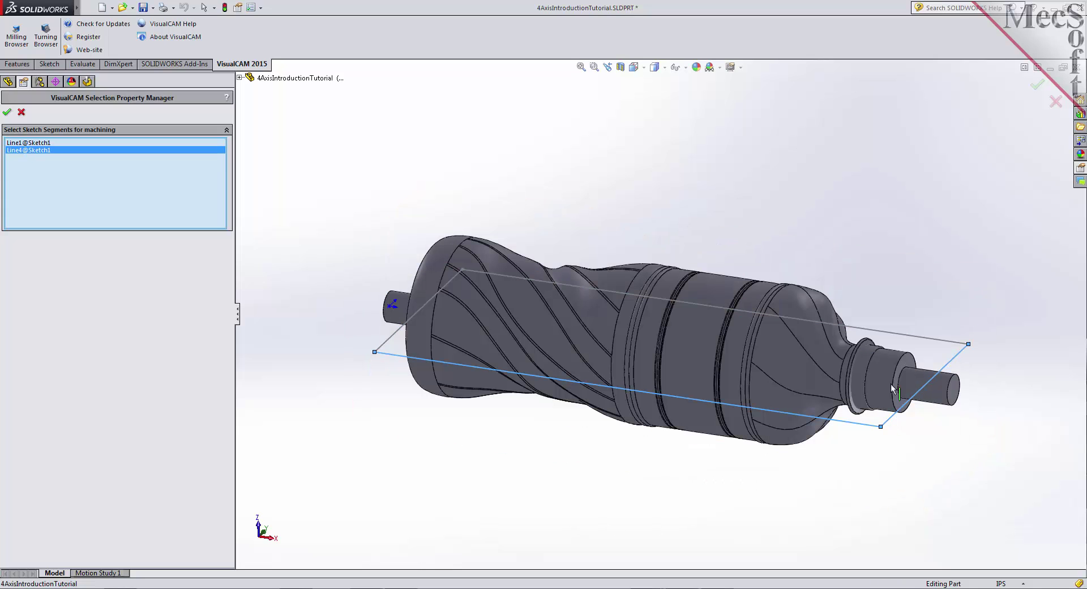
{"action": "left_click", "coordinate": [883, 333]}
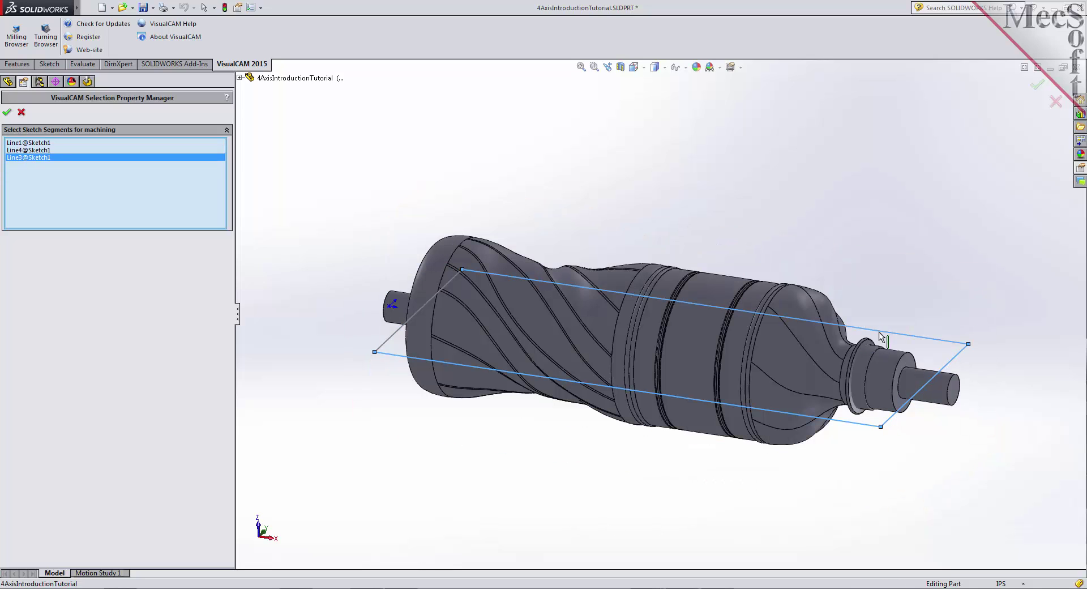
{"action": "left_click", "coordinate": [391, 338]}
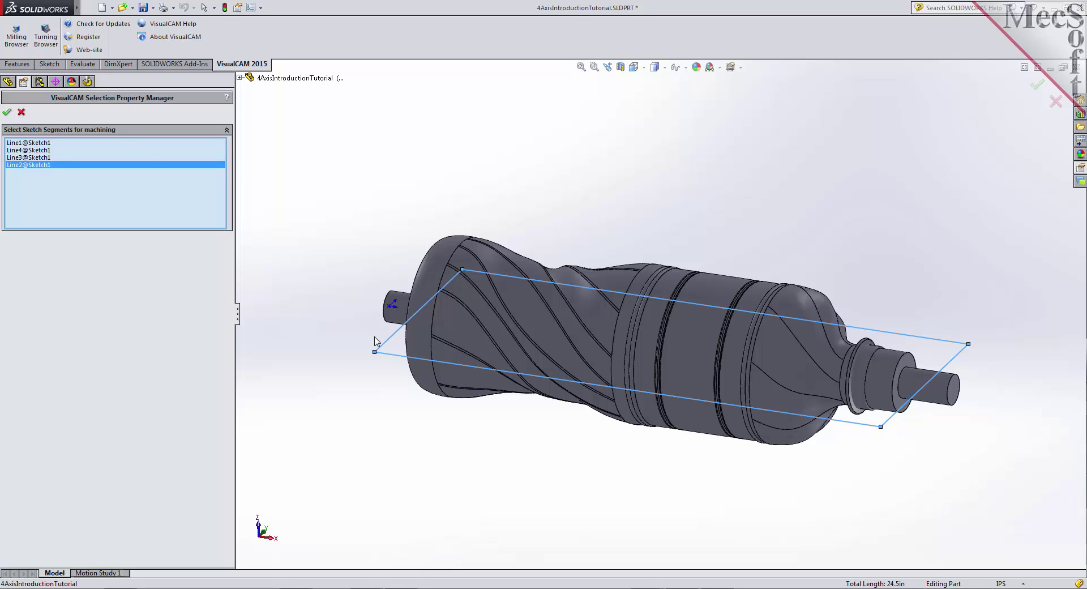
{"action": "left_click", "coordinate": [8, 113]}
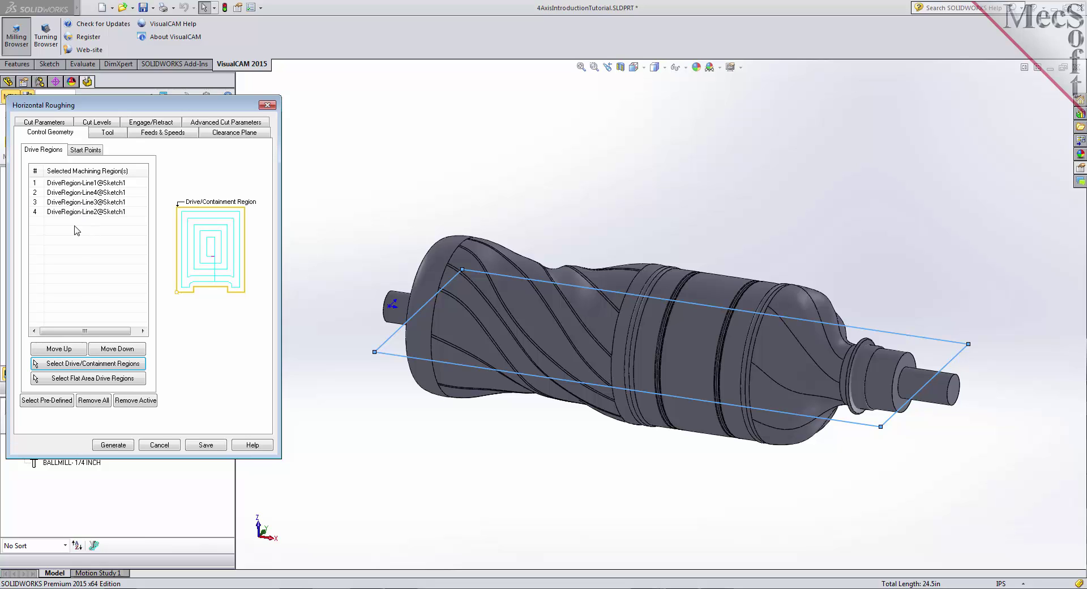
Assign the FLATMILL-1/4 INCH to the roughing operation with feeds and speeds loaded from the tool, and check the automatic clearance plane.
{"action": "left_click", "coordinate": [109, 132]}
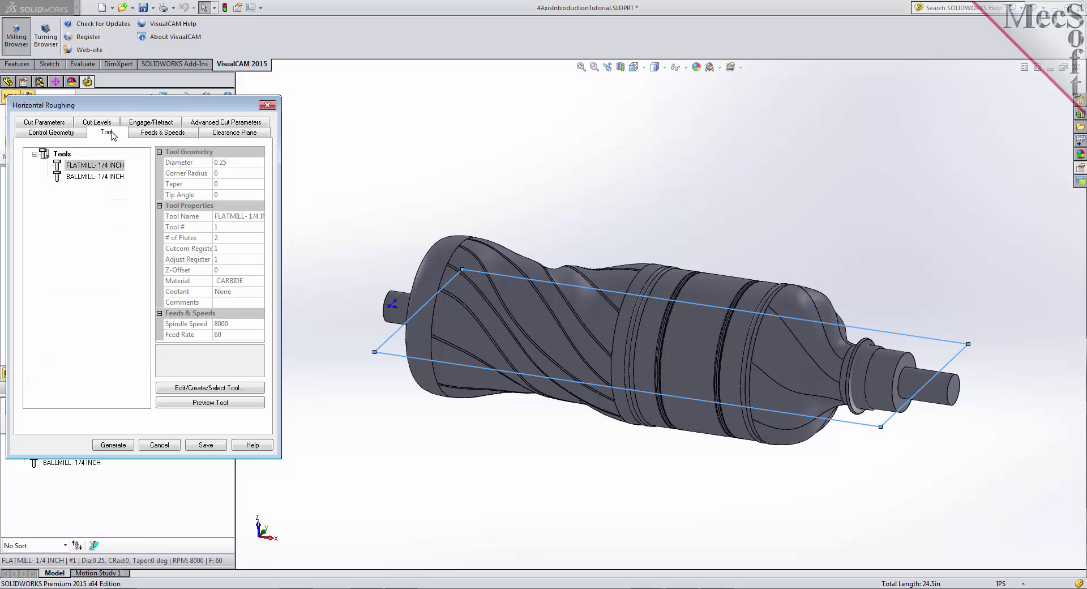
{"action": "left_click", "coordinate": [57, 166]}
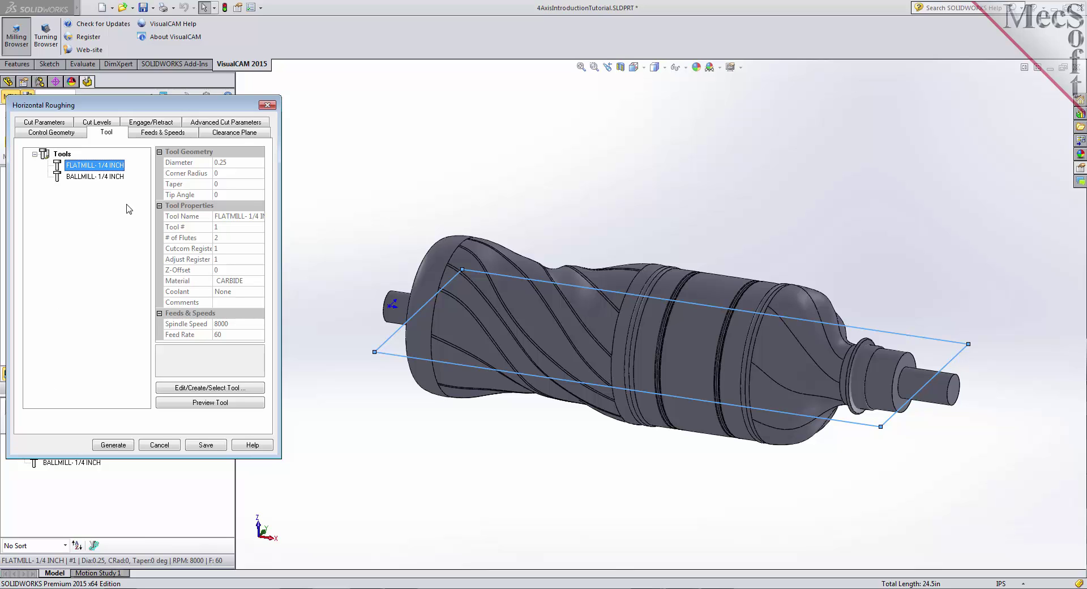
{"action": "left_click", "coordinate": [152, 133]}
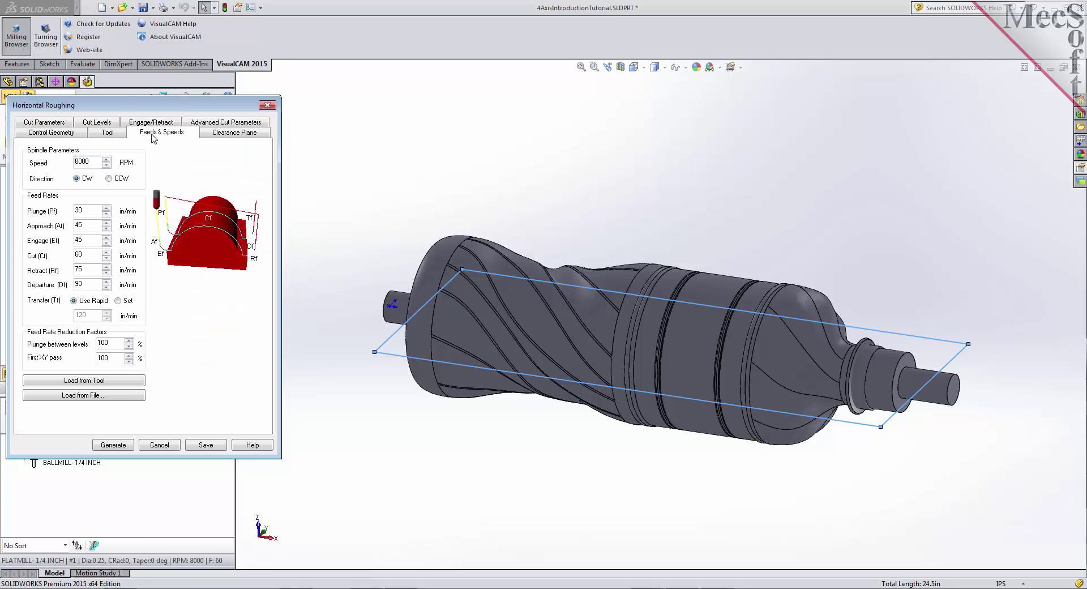
{"action": "left_click", "coordinate": [113, 387]}
{"action": "left_click", "coordinate": [237, 135]}
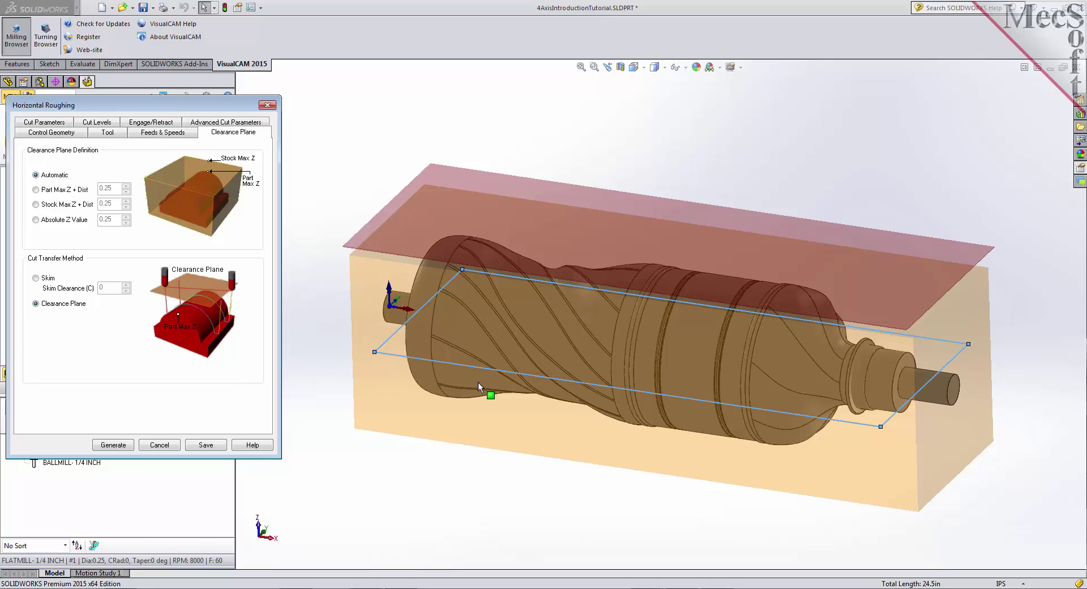
{"action": "mouse_move", "coordinate": [654, 338]}
{"action": "middle_mouse_down"}
{"action": "mouse_move", "coordinate": [631, 260]}
{"action": "mouse_move", "coordinate": [628, 304]}
{"action": "mouse_move", "coordinate": [648, 353]}
{"action": "middle_mouse_up"}
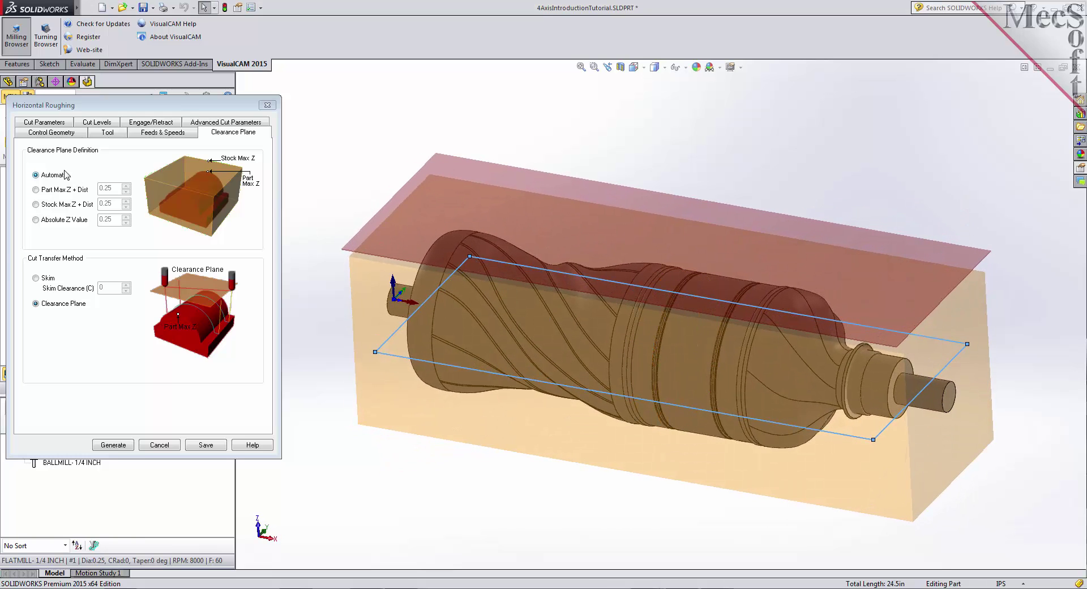
Set the roughing stepover to 40% of the tool diameter and check the tolerances, stock and stepdown values.
{"action": "left_click", "coordinate": [50, 122]}
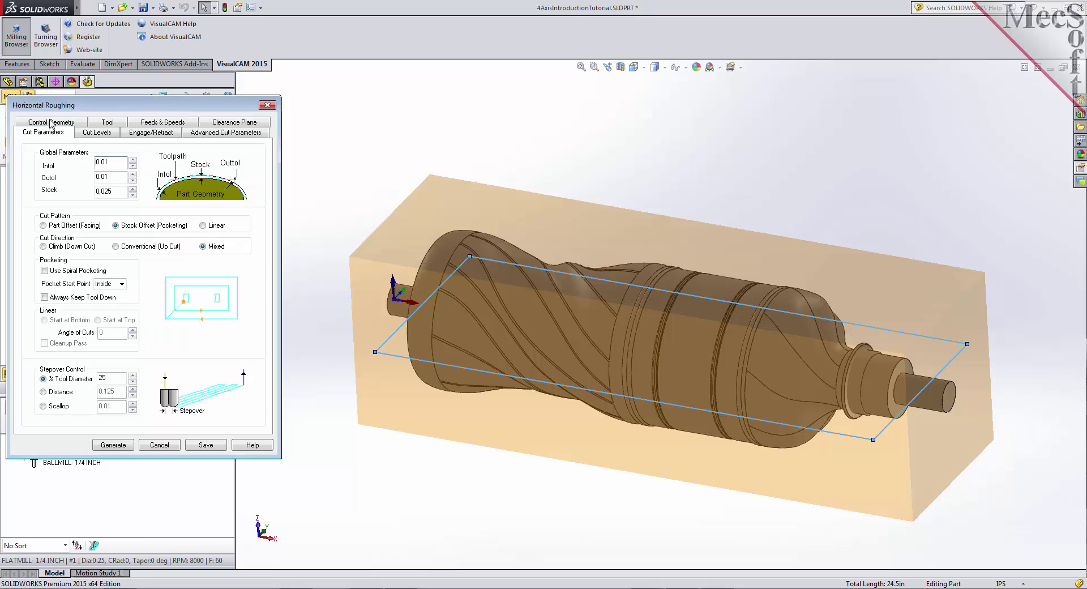
{"action": "double_click", "coordinate": [106, 176]}
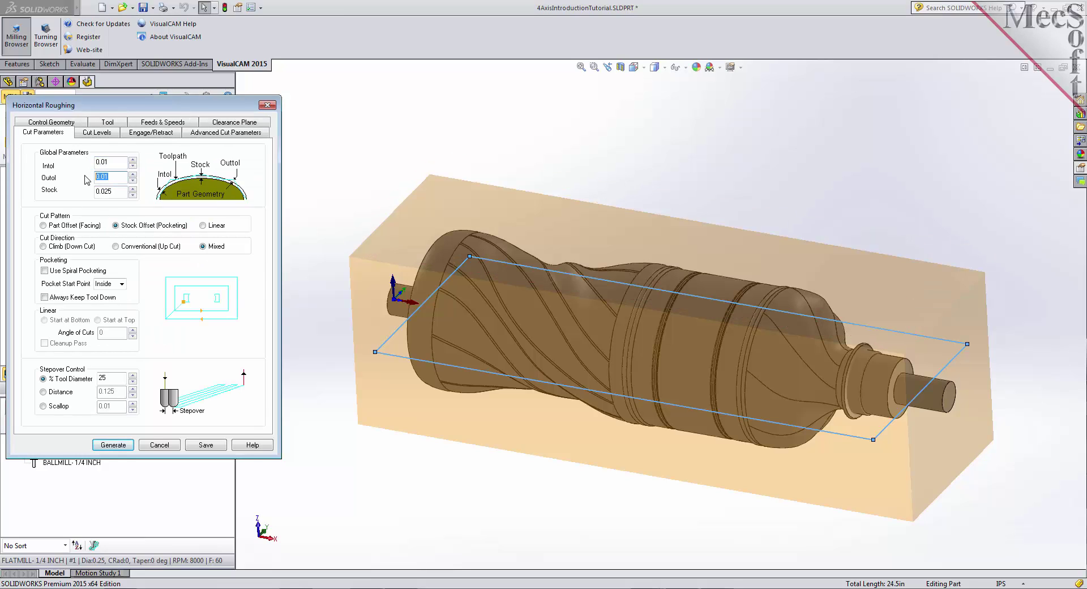
{"action": "double_click", "coordinate": [120, 192]}
{"action": "double_click", "coordinate": [98, 377]}
{"action": "left_click", "coordinate": [105, 125]}
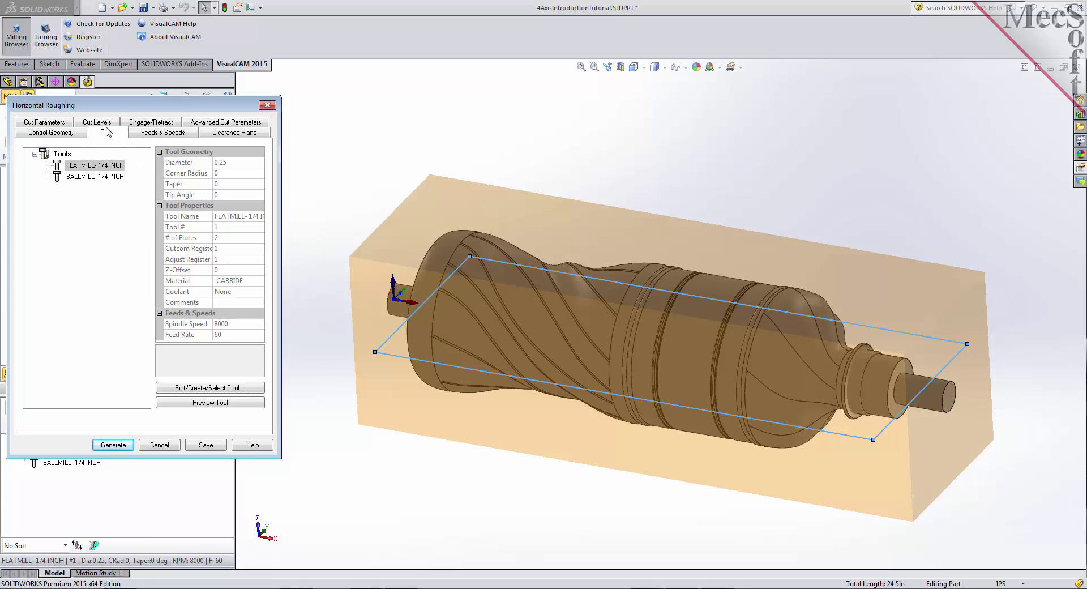
{"action": "left_click", "coordinate": [105, 124]}
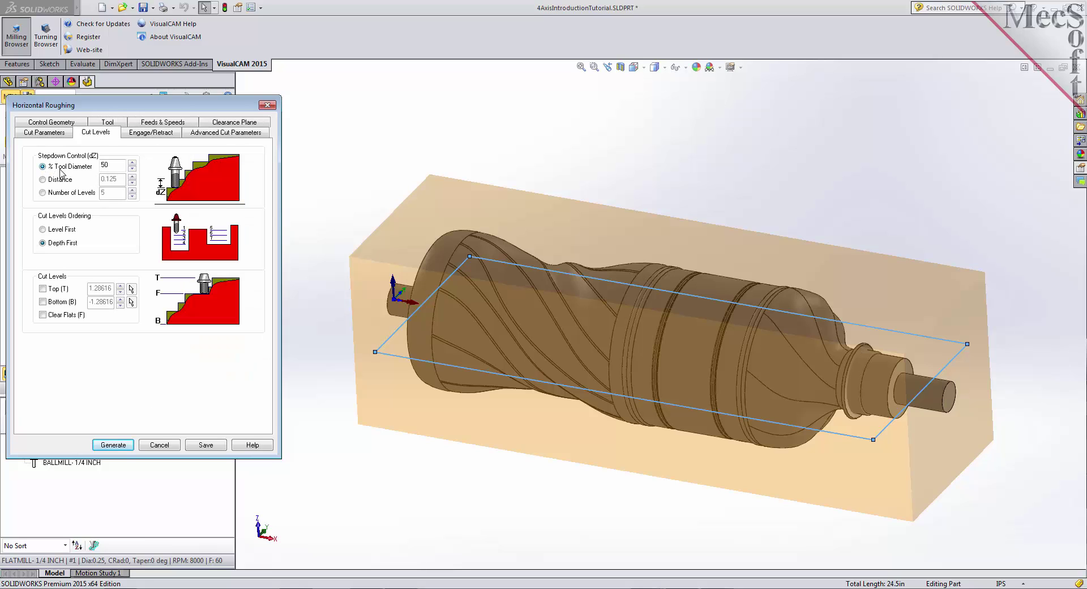
{"action": "double_click", "coordinate": [104, 165]}
{"action": "left_click", "coordinate": [44, 132]}
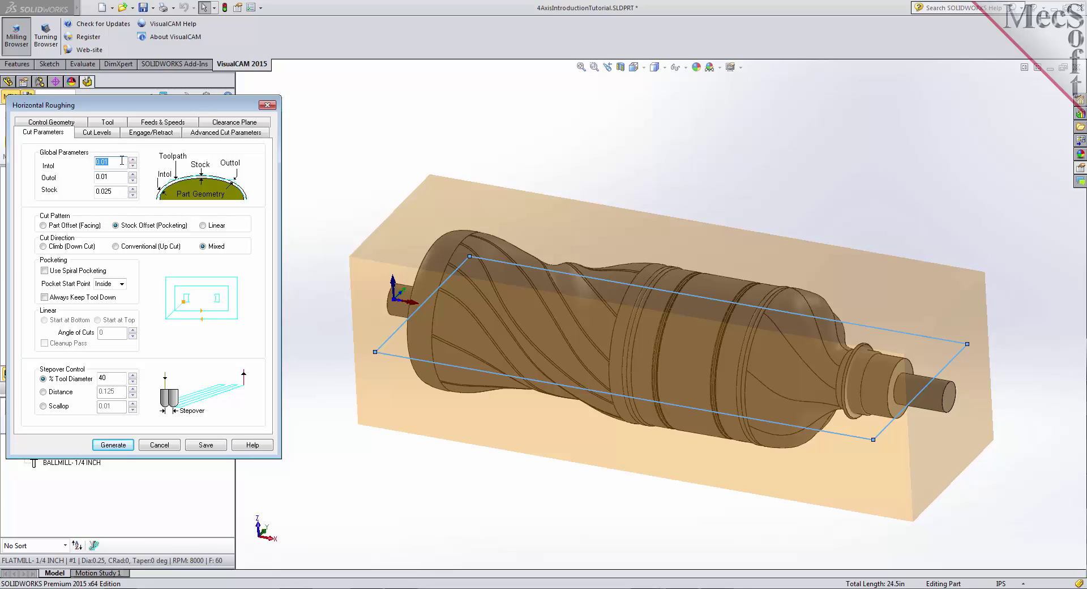
Enable the bottom cut level of the roughing operation and set it to 0.
{"action": "left_click", "coordinate": [102, 132]}
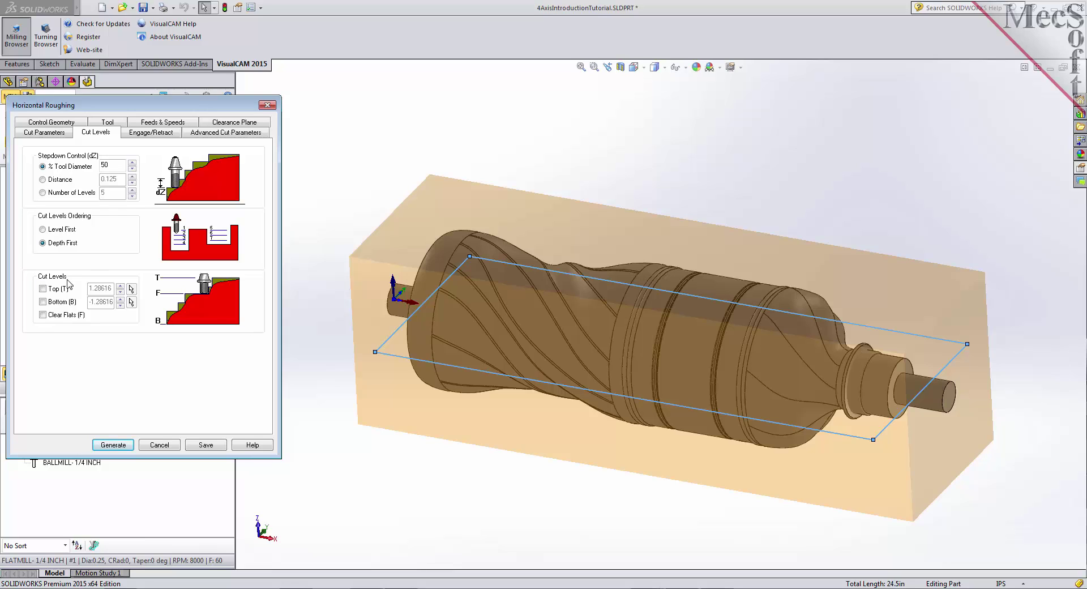
{"action": "left_click", "coordinate": [43, 302]}
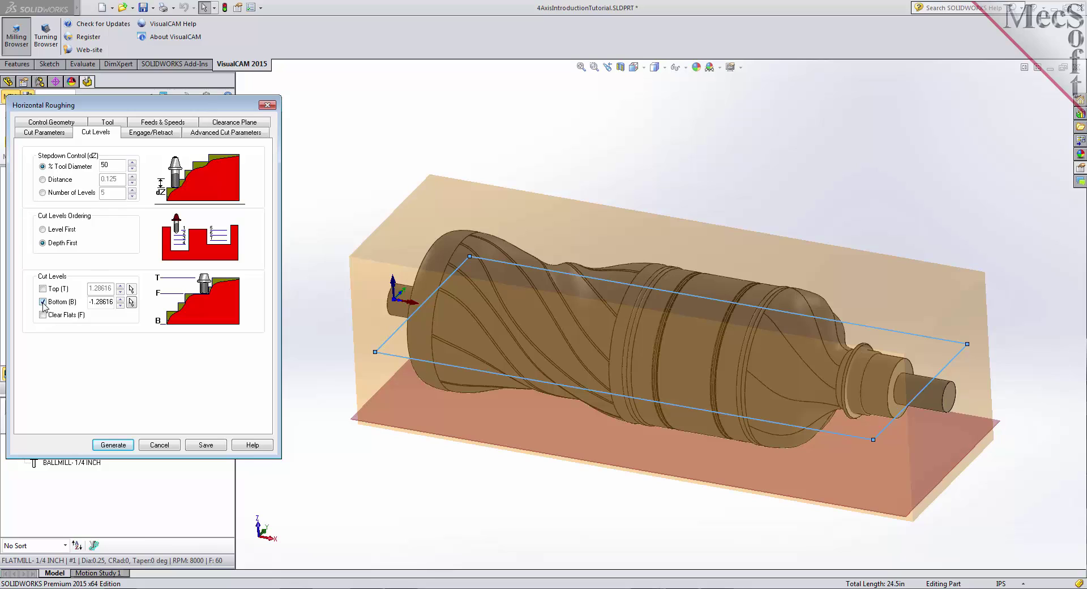
{"action": "double_click", "coordinate": [114, 302]}
{"action": "type", "text": "0"}
{"action": "left_click", "coordinate": [120, 305]}
{"action": "left_click", "coordinate": [120, 305]}
{"action": "left_click", "coordinate": [121, 304]}
{"action": "left_click", "coordinate": [121, 305]}
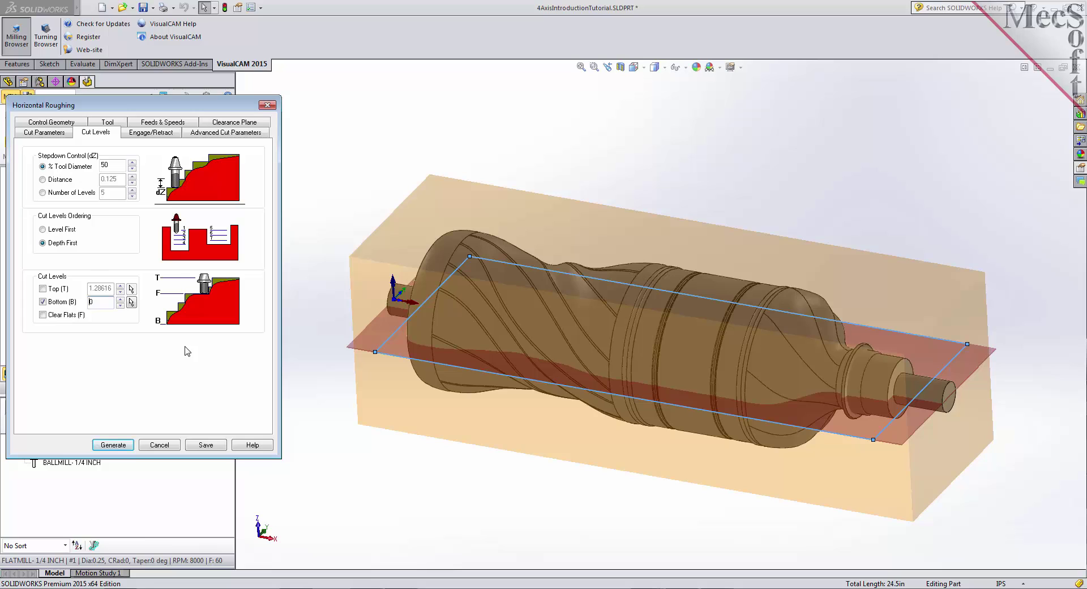
Review the engage/retract settings in material and in air, and generate the Horizontal Roughing toolpath.
{"action": "left_click", "coordinate": [161, 132]}
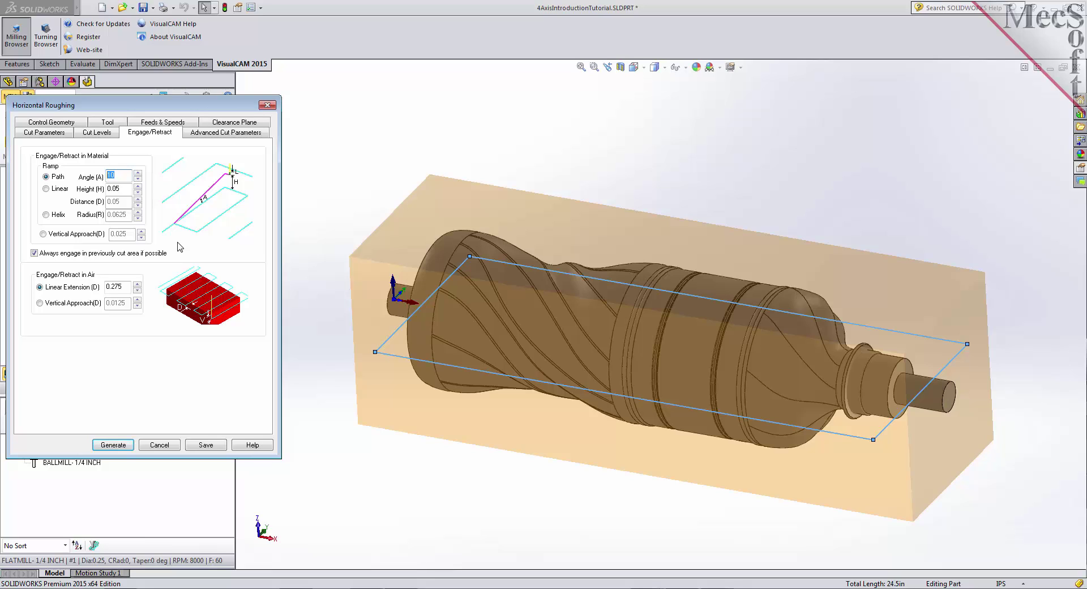
{"action": "left_click", "coordinate": [35, 254]}
{"action": "left_click_drag", "start_coordinate": [128, 287], "coordinate": [94, 287]}
{"action": "left_click", "coordinate": [114, 445]}
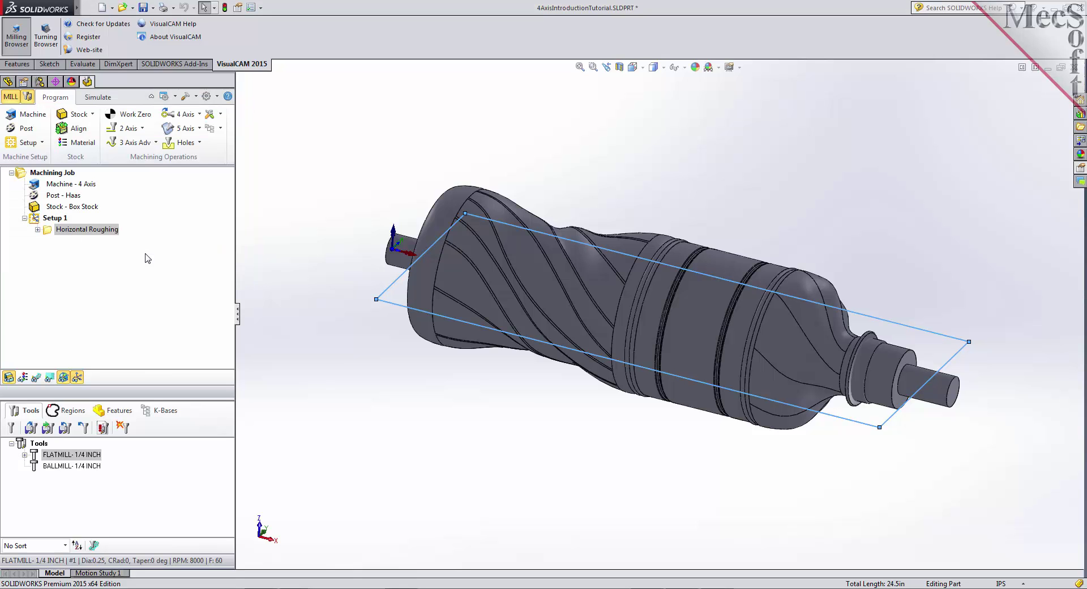
Display the generated roughing toolpath over the bottle and inspect it.
{"action": "left_click", "coordinate": [35, 377]}
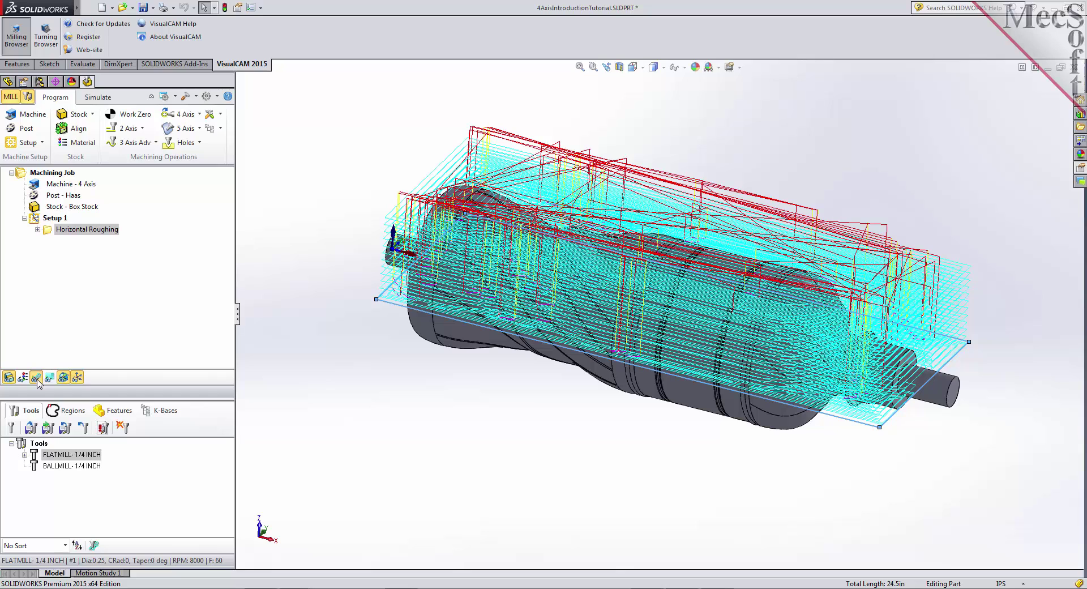
{"action": "left_click", "coordinate": [36, 377]}
{"action": "left_click", "coordinate": [35, 377]}
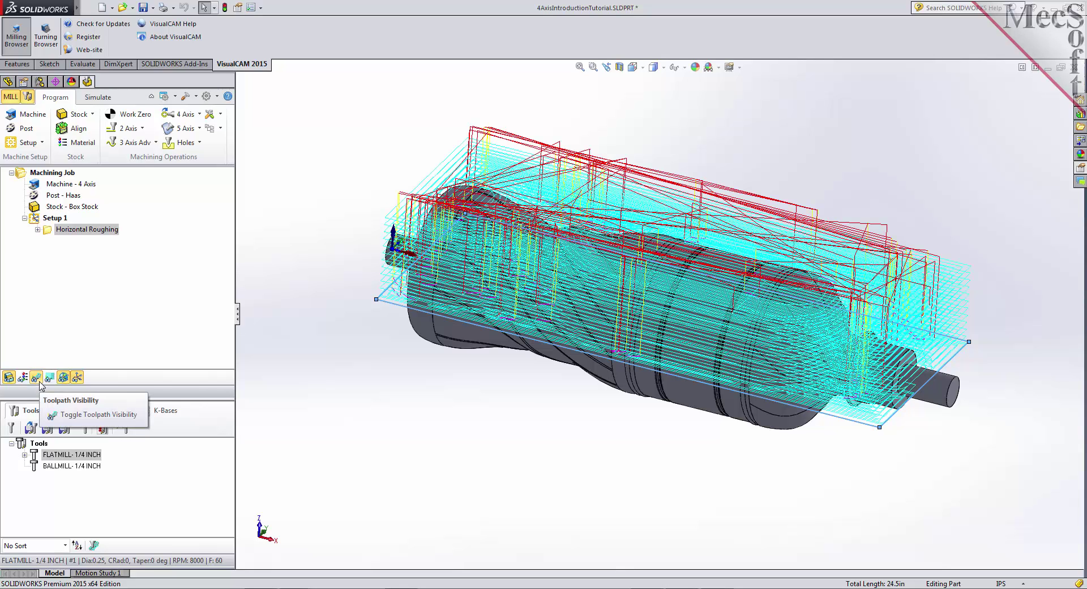
{"action": "mouse_move", "coordinate": [521, 419]}
{"action": "middle_mouse_down"}
{"action": "mouse_move", "coordinate": [440, 399]}
{"action": "mouse_move", "coordinate": [517, 400]}
{"action": "mouse_move", "coordinate": [533, 412]}
{"action": "middle_mouse_up"}
{"action": "key", "text": "Escape"}
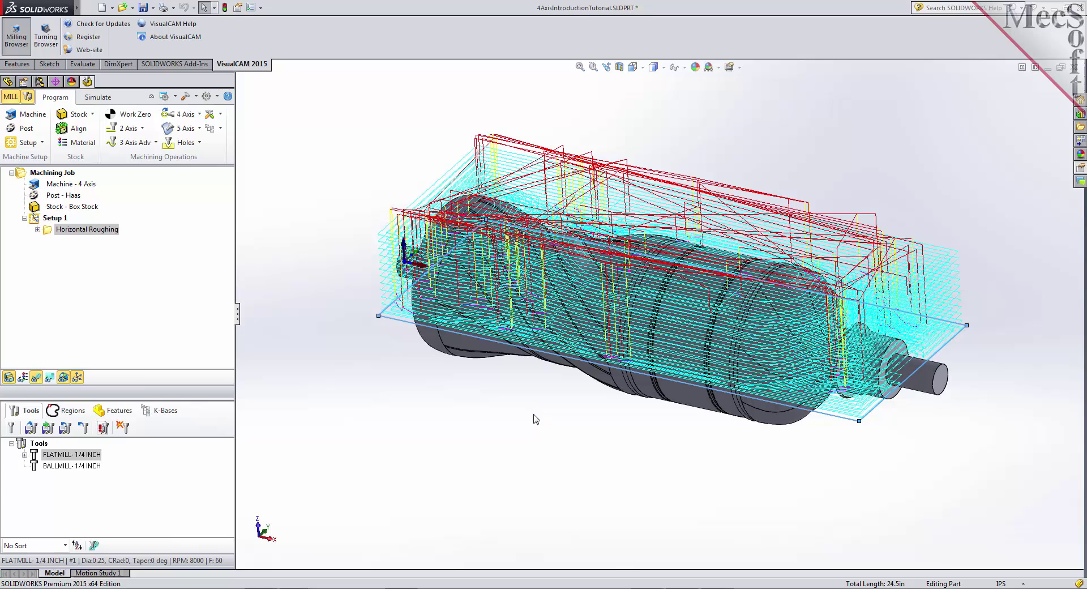
Review the simulation preferences, keep simulation by moves enabled, and reduce the simulation speed slightly.
{"action": "left_click", "coordinate": [98, 96]}
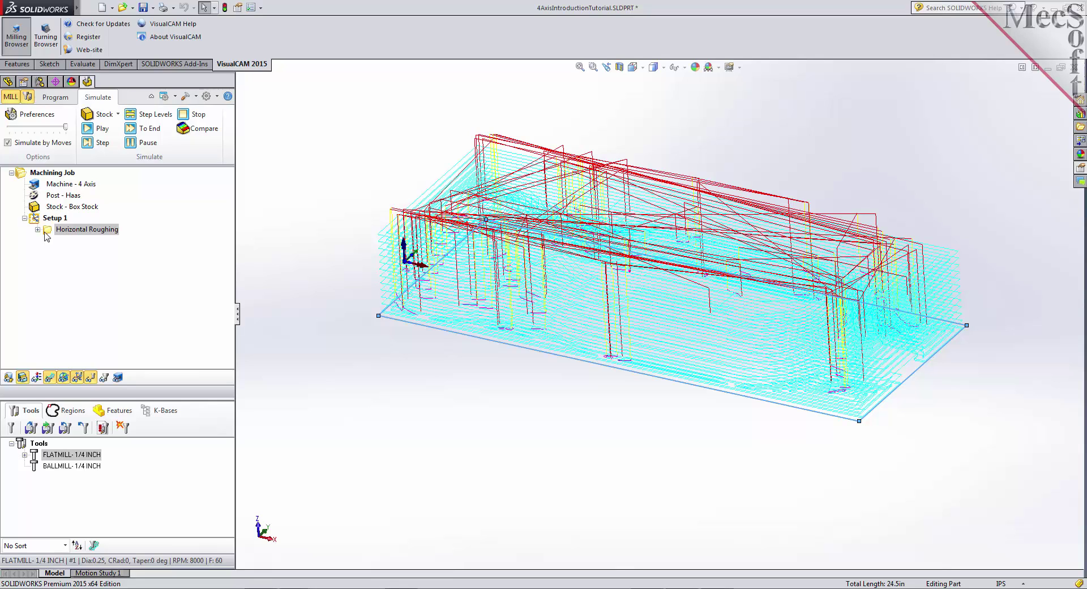
{"action": "left_click", "coordinate": [40, 115]}
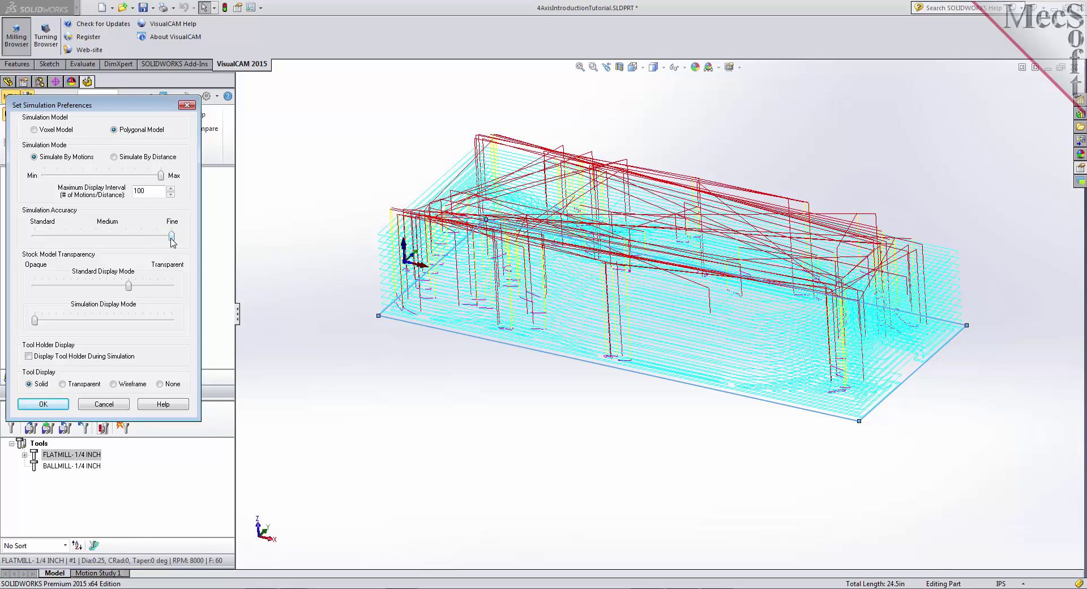
{"action": "left_click", "coordinate": [44, 405]}
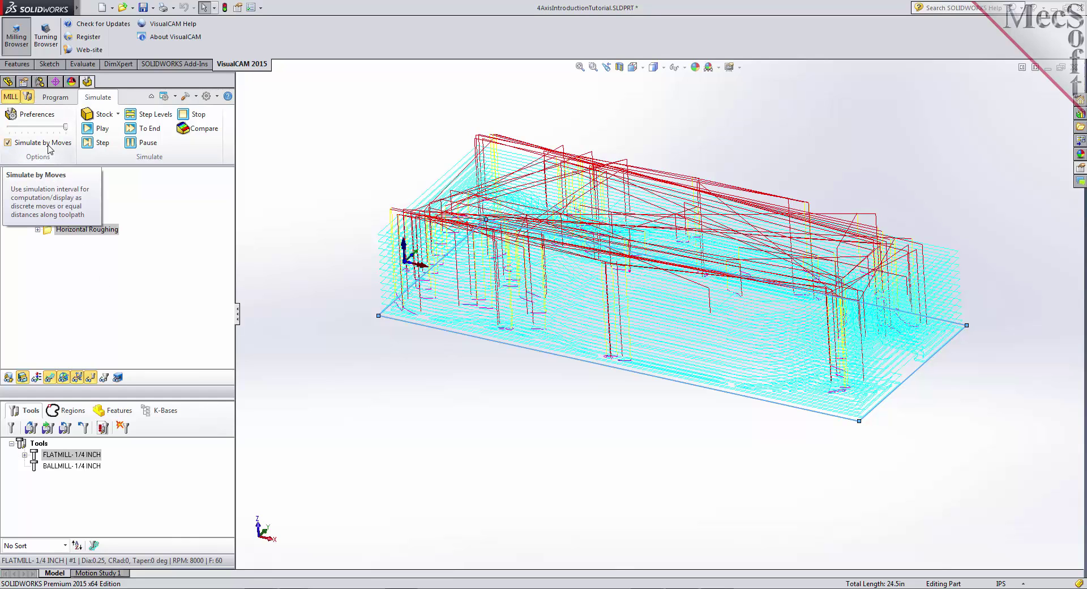
{"action": "left_click", "coordinate": [8, 143]}
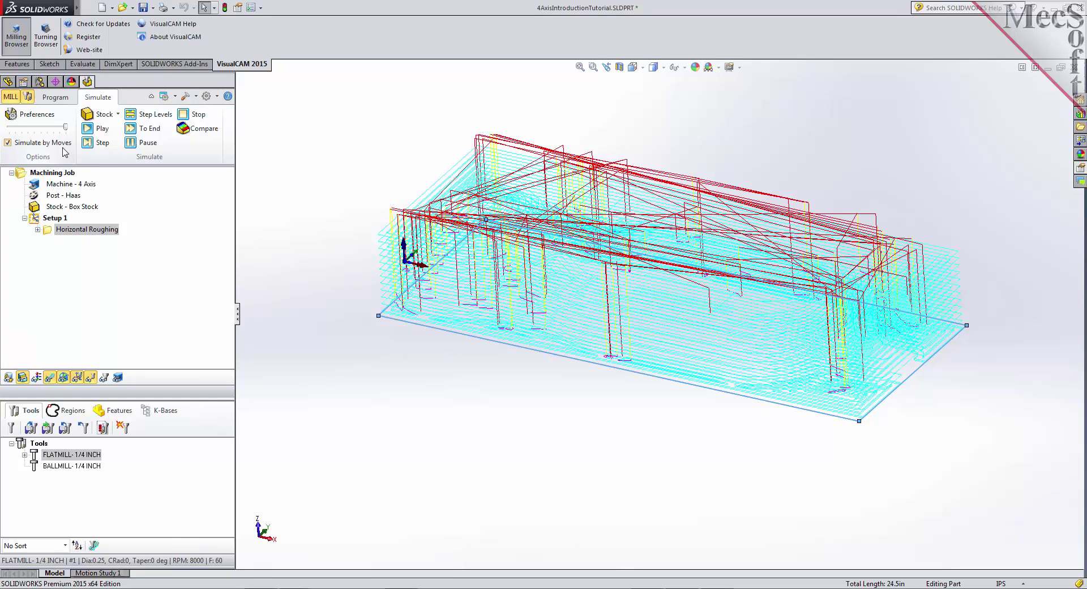
{"action": "mouse_move", "coordinate": [66, 127]}
{"action": "left_mouse_down"}
{"action": "mouse_move", "coordinate": [23, 131]}
{"action": "mouse_move", "coordinate": [56, 135]}
{"action": "left_mouse_up"}
Simulate the Horizontal Roughing operation, hide its toolpath, and inspect the material left on the cut stock.
{"action": "left_click", "coordinate": [48, 234]}
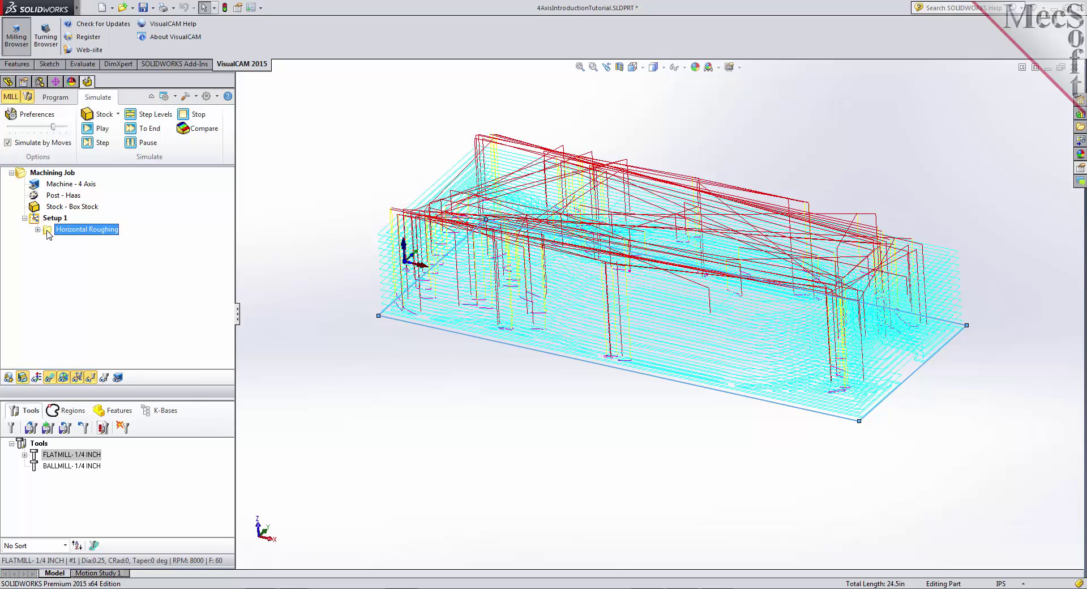
{"action": "left_click", "coordinate": [102, 129]}
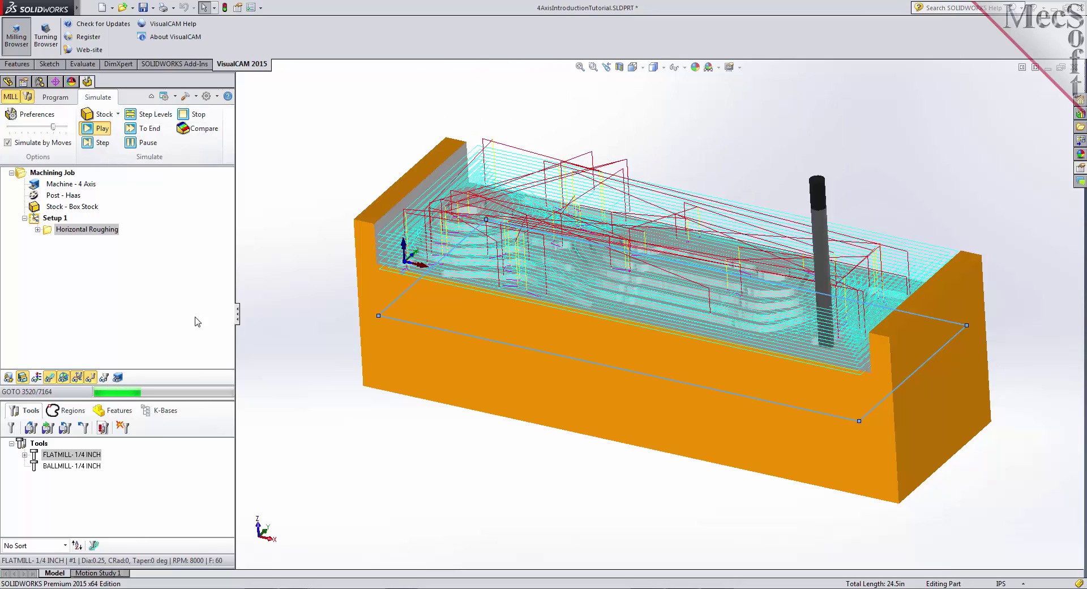
{"action": "left_click", "coordinate": [49, 378]}
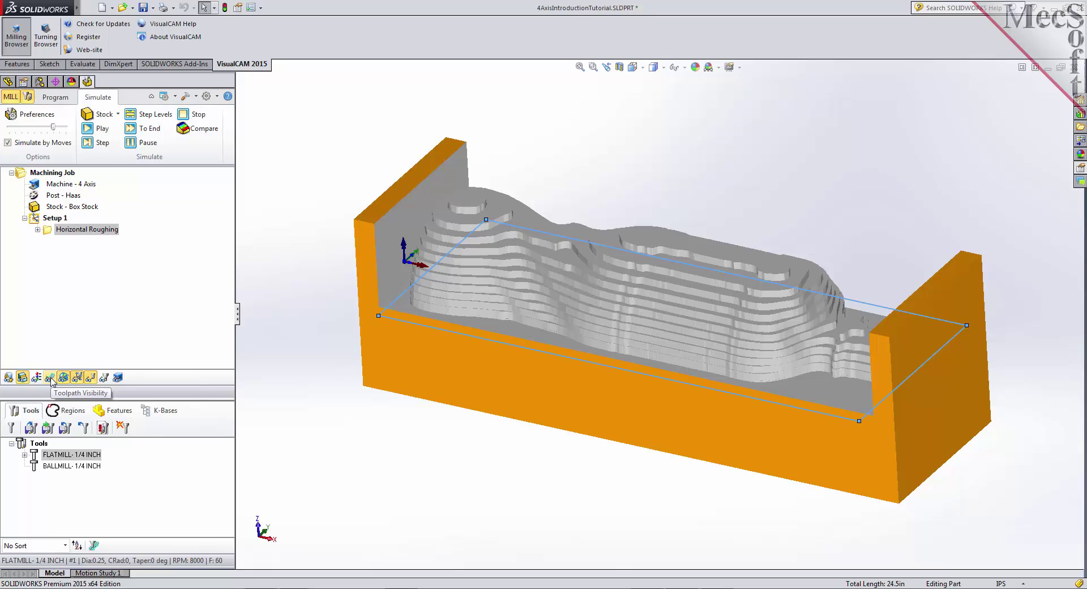
{"action": "middle_click_drag", "start_coordinate": [412, 412], "coordinate": [407, 388]}
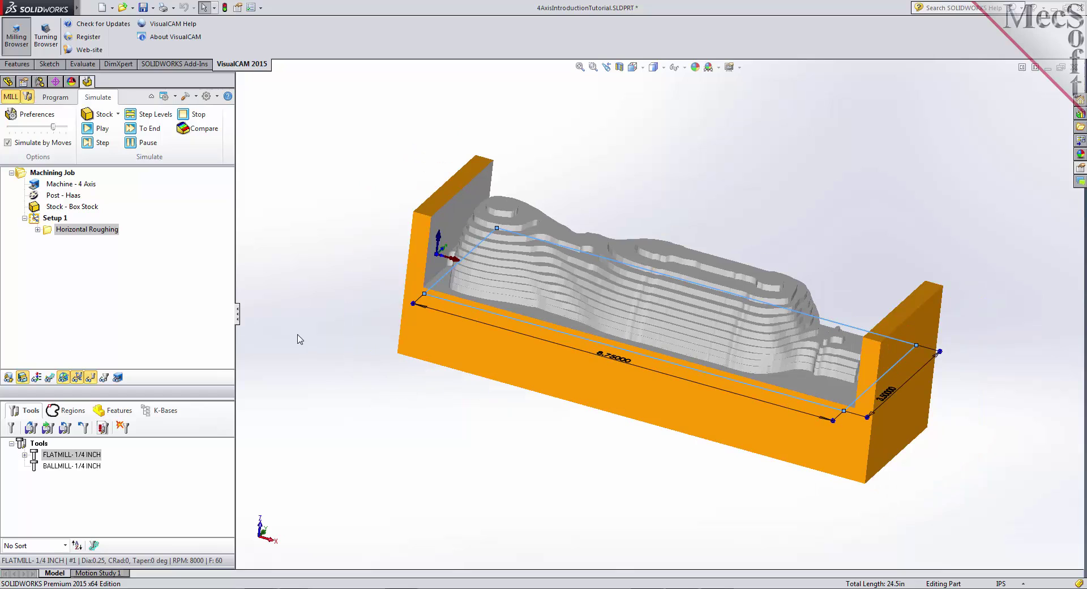
{"action": "left_click", "coordinate": [155, 131]}
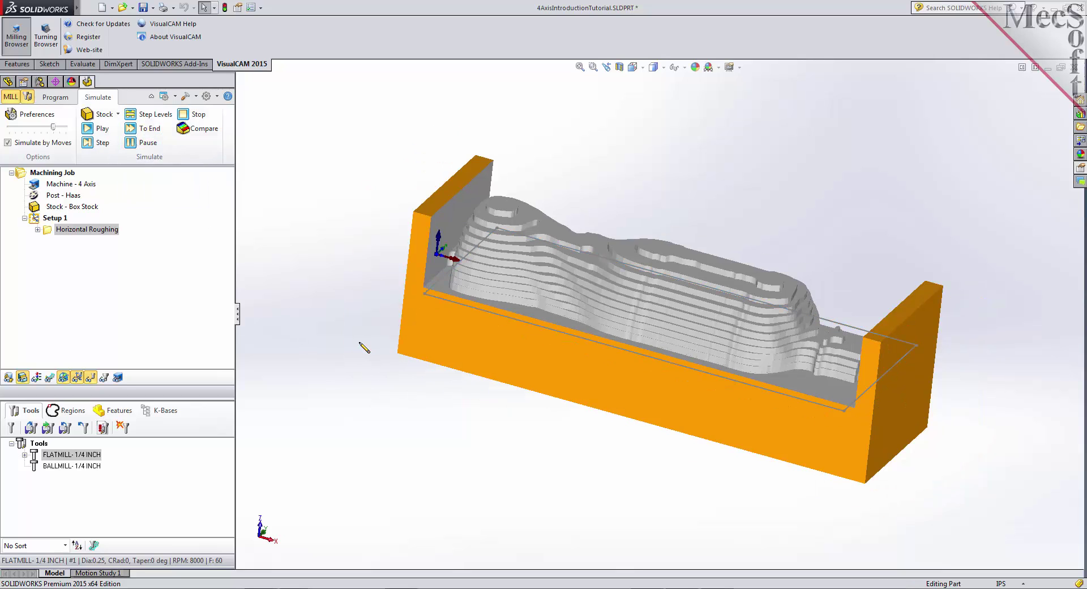
{"action": "middle_click_drag", "start_coordinate": [351, 322], "coordinate": [350, 334]}
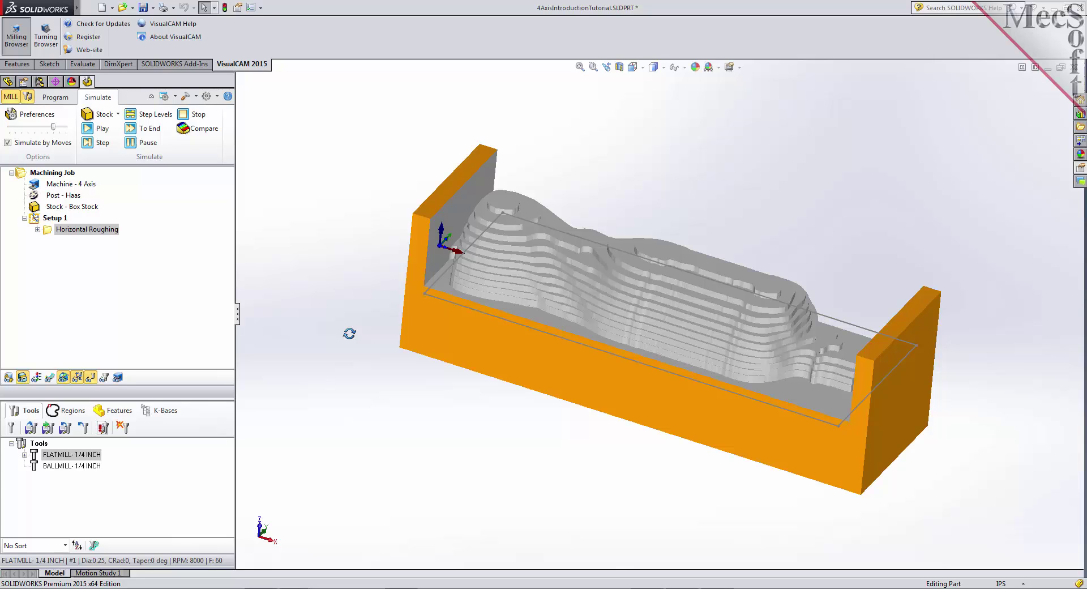
Add a rotate table setup with a 180 degree counterclockwise table rotation.
{"action": "left_click", "coordinate": [65, 98]}
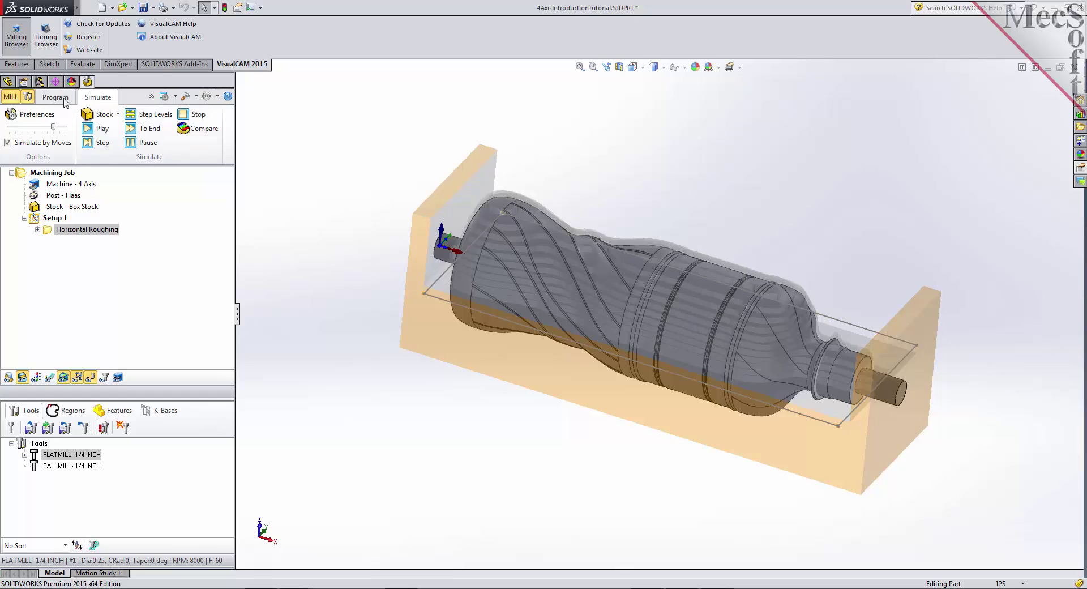
{"action": "left_click", "coordinate": [42, 142]}
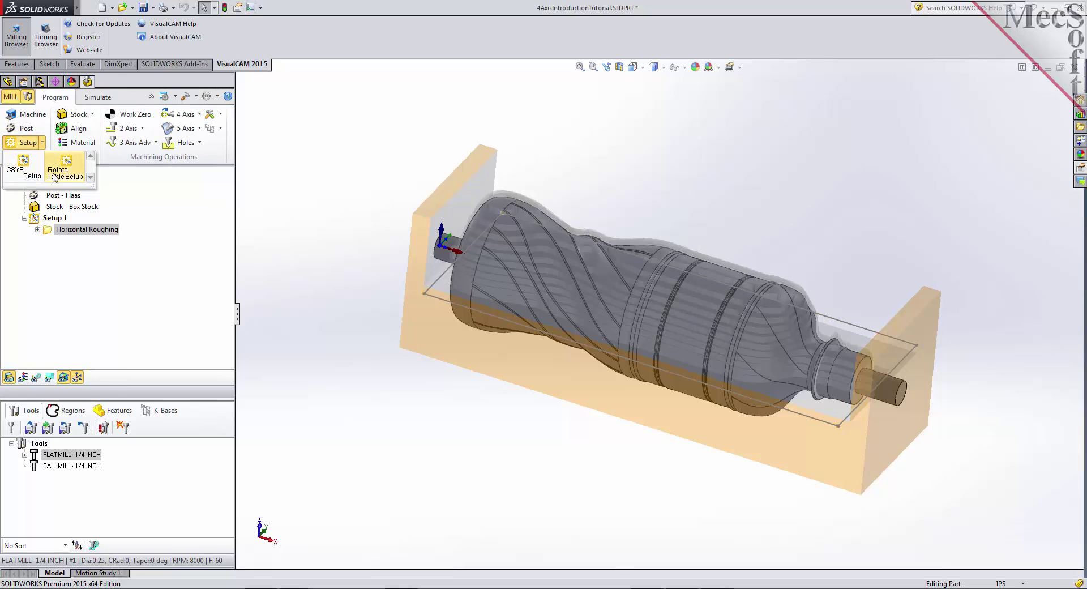
{"action": "left_click", "coordinate": [80, 175]}
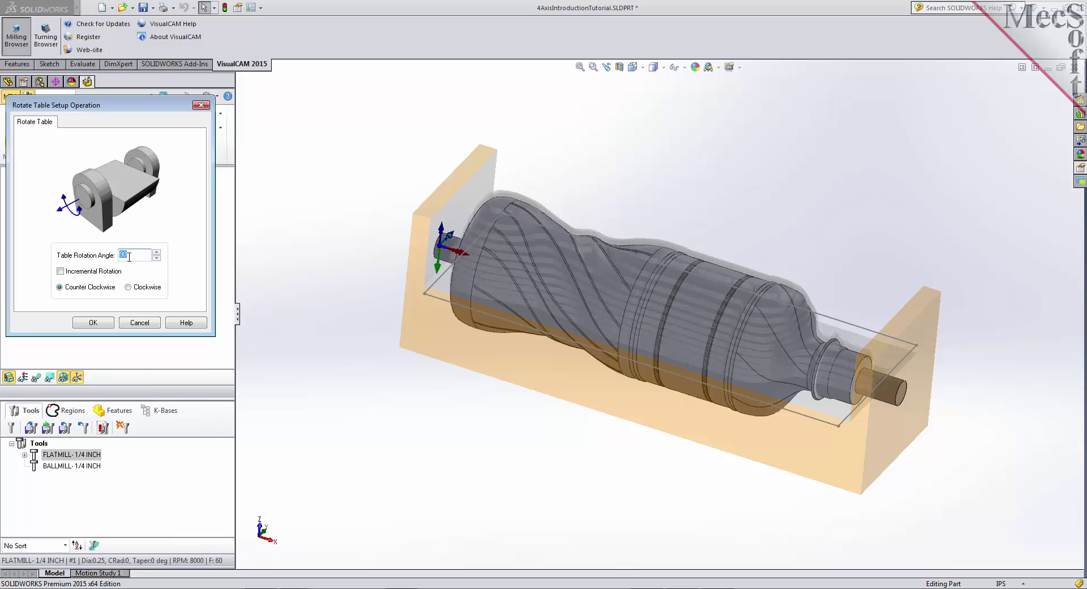
{"action": "type", "text": "180"}
{"action": "left_click", "coordinate": [93, 322]}
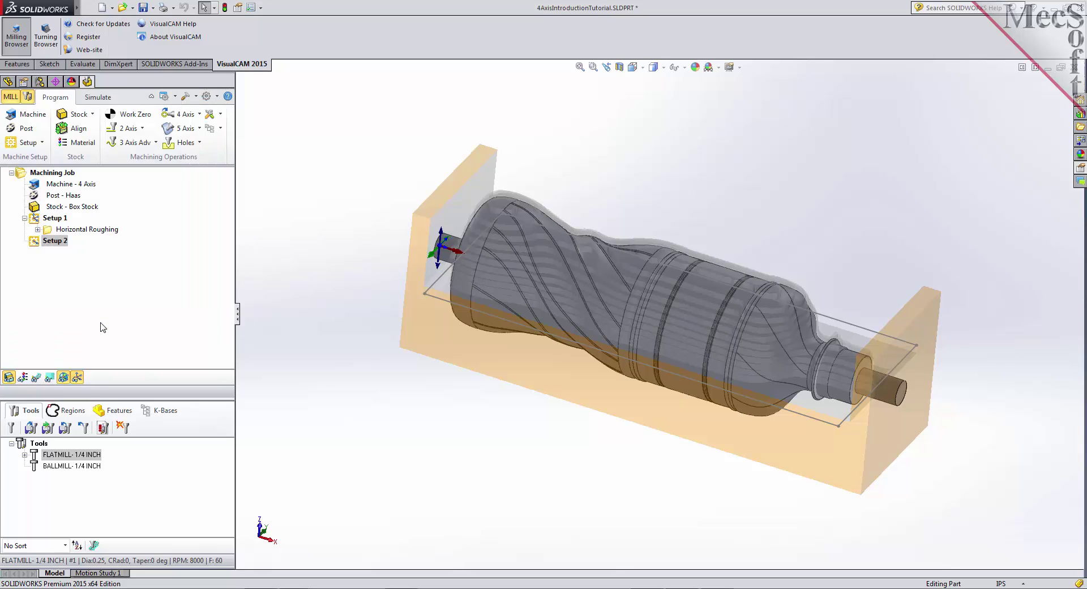
Copy the Horizontal Roughing operation from Setup 1 and paste it into Setup 2.
{"action": "left_click", "coordinate": [48, 243]}
{"action": "left_click", "coordinate": [49, 232]}
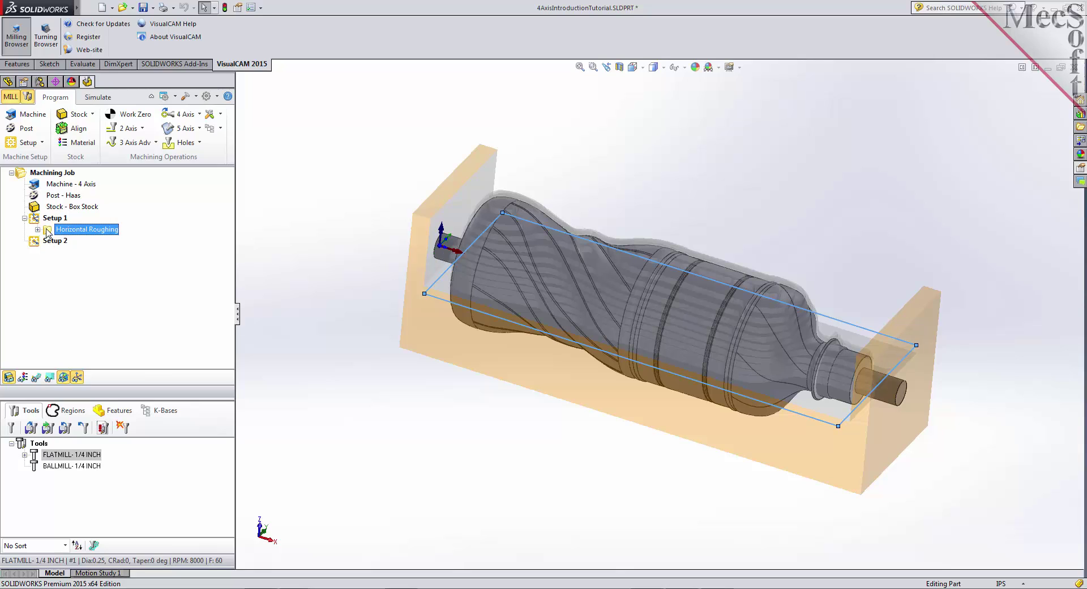
{"action": "right_click", "coordinate": [48, 233]}
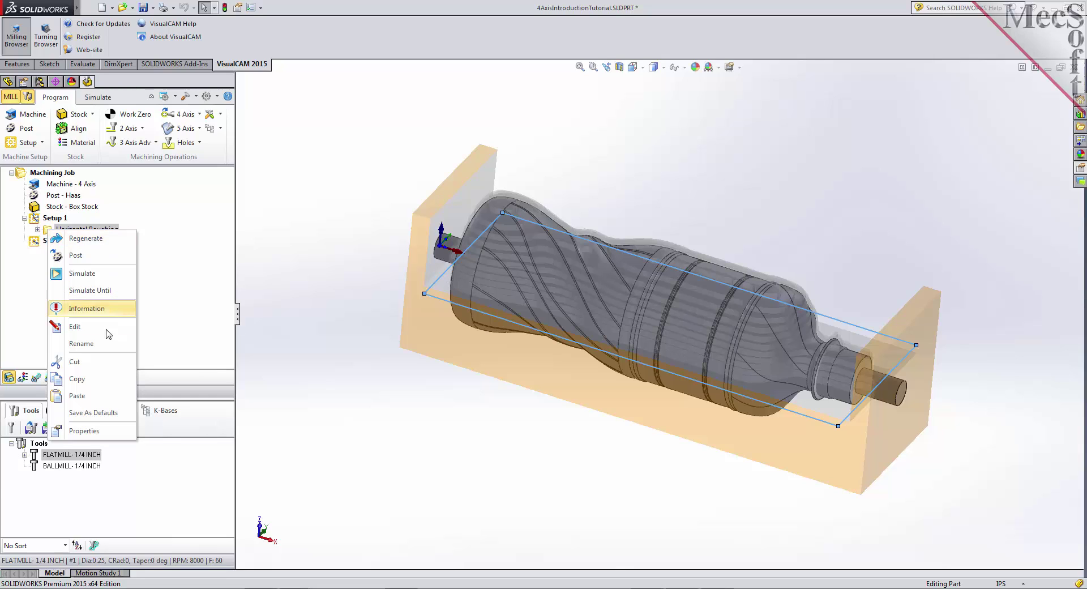
{"action": "left_click", "coordinate": [101, 380]}
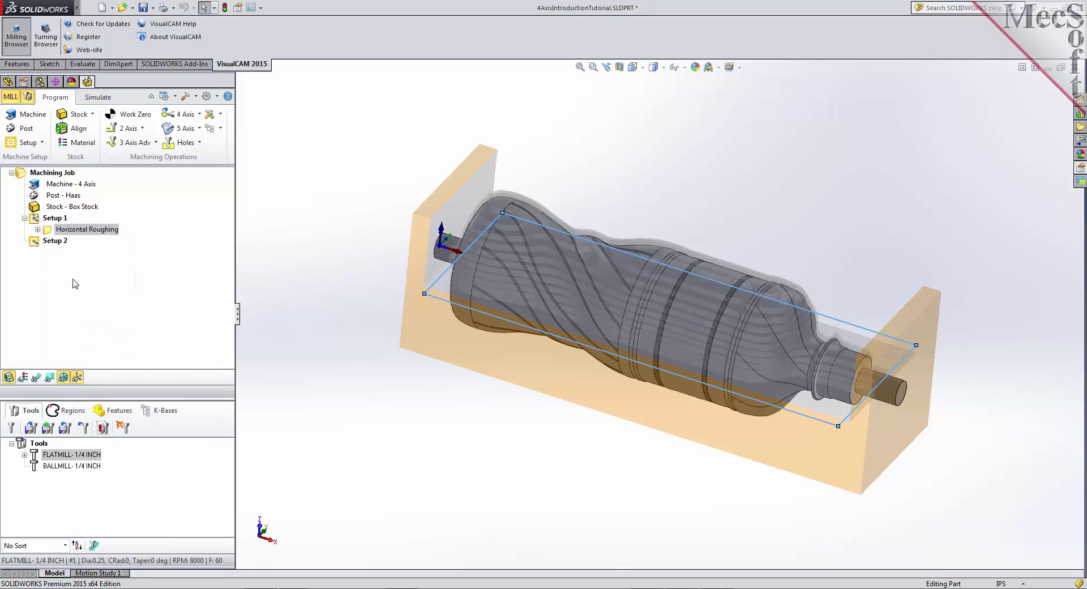
{"action": "left_click", "coordinate": [33, 242]}
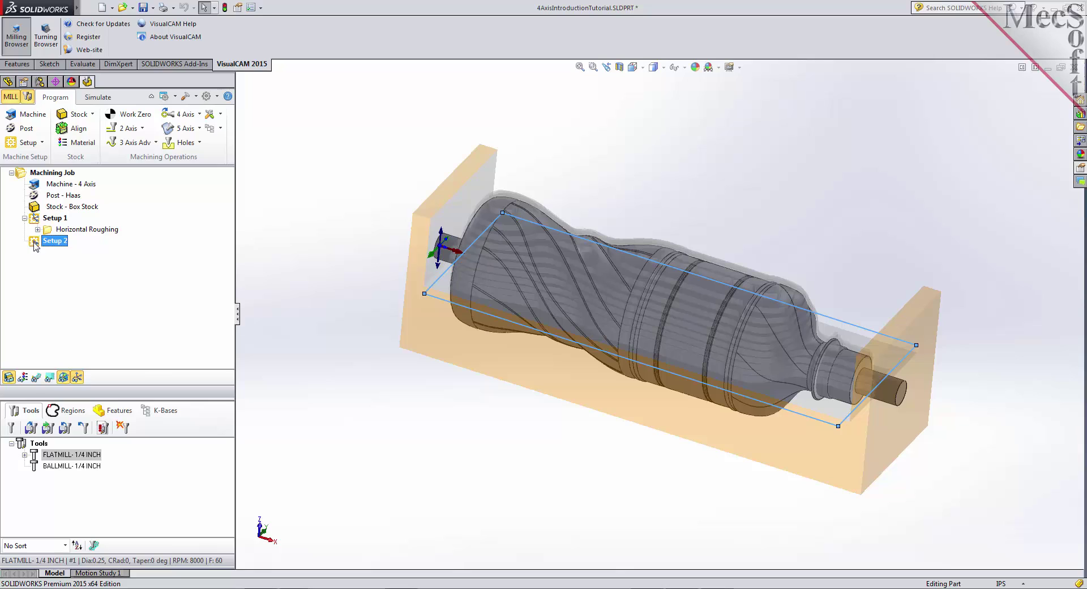
{"action": "right_click", "coordinate": [34, 242]}
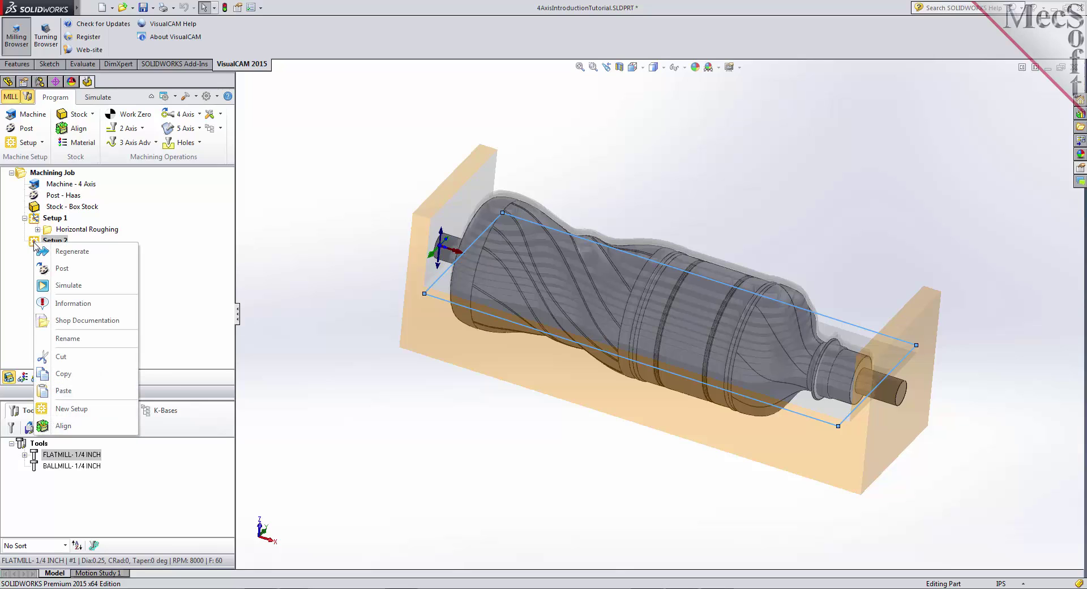
{"action": "left_click", "coordinate": [98, 390]}
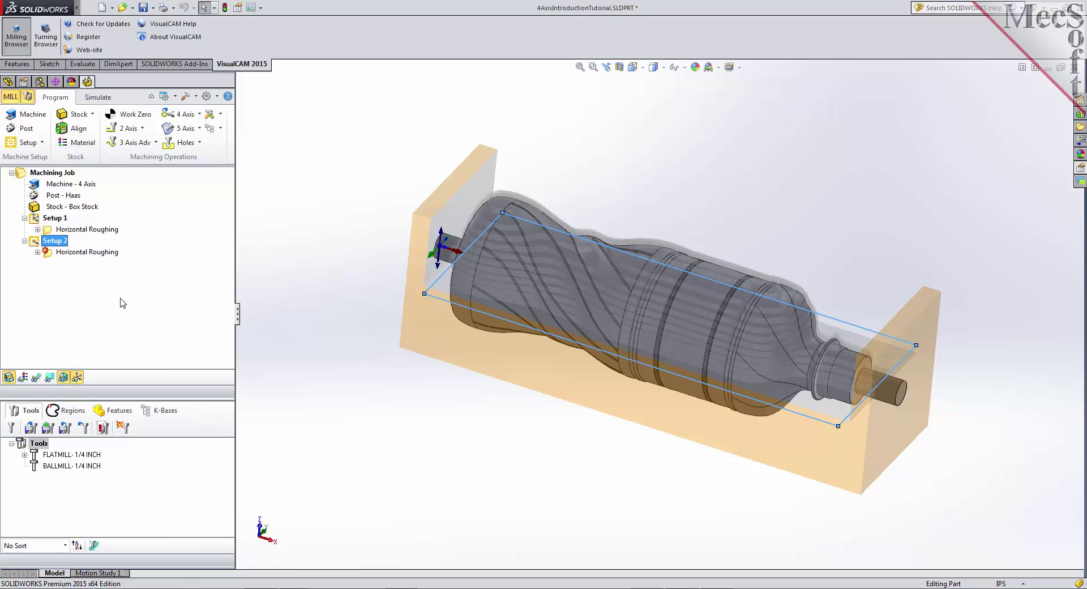
Regenerate the Horizontal Roughing toolpath in Setup 2 for the rotated table orientation.
{"action": "left_click", "coordinate": [49, 253]}
{"action": "right_click", "coordinate": [49, 257]}
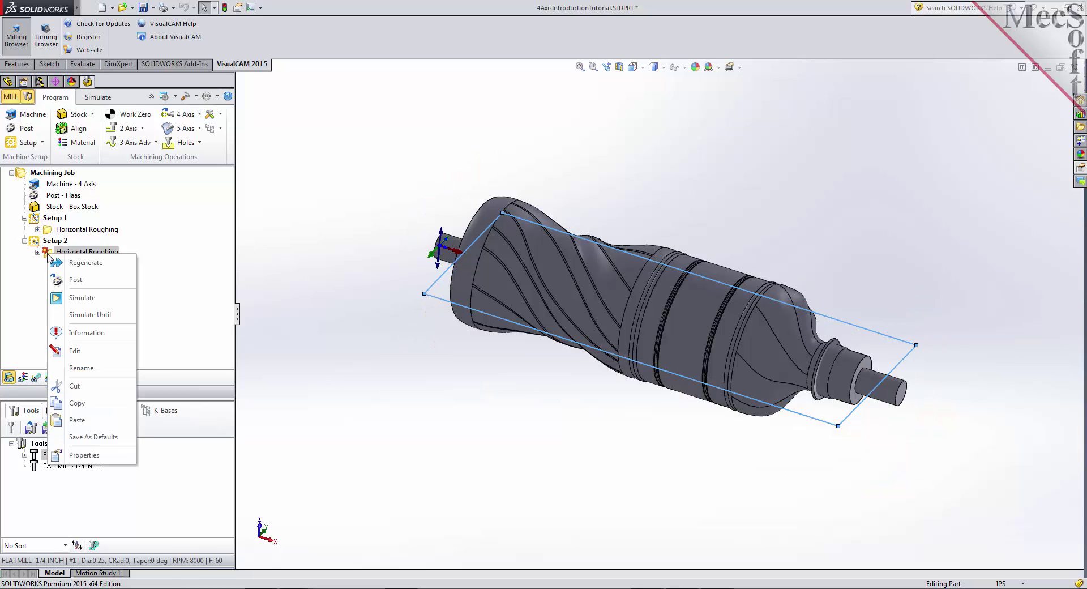
{"action": "left_click", "coordinate": [125, 266]}
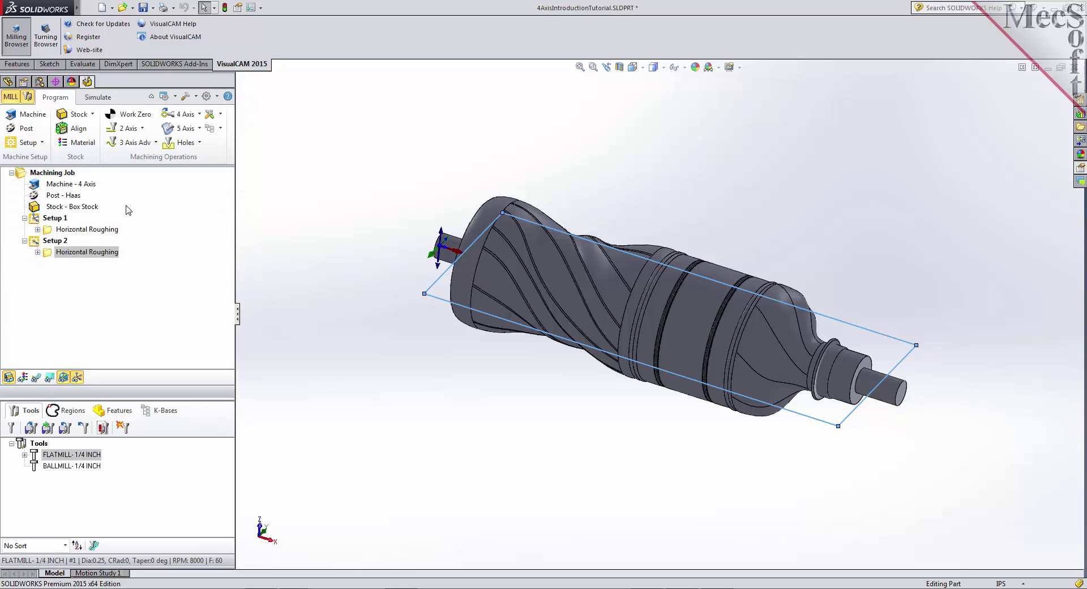
Simulate the Setup 2 Horizontal Roughing operation and inspect the cut stock from both sides.
{"action": "left_click", "coordinate": [99, 98]}
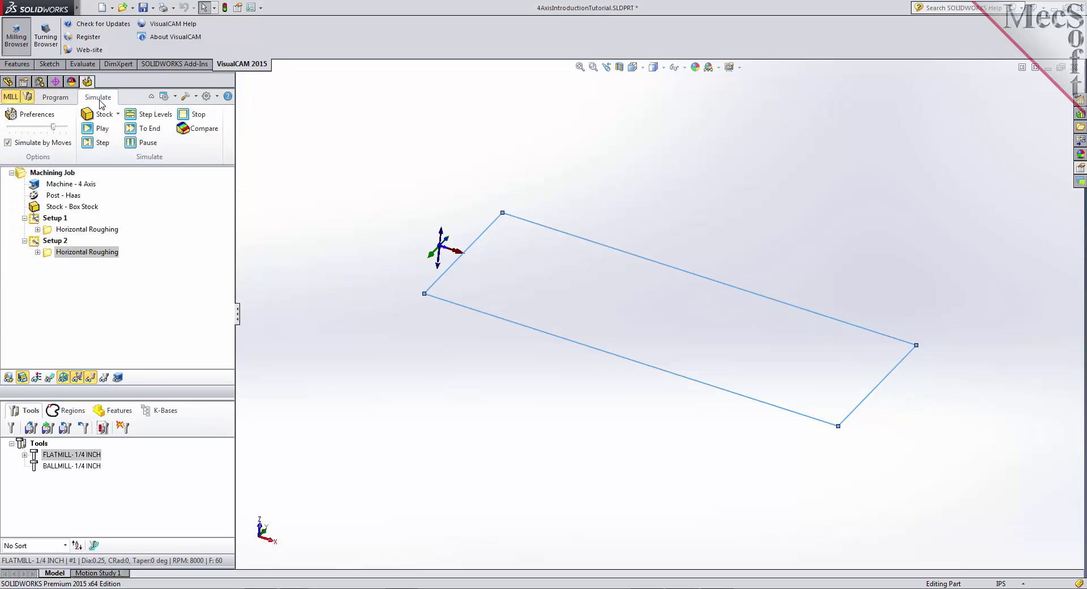
{"action": "left_click", "coordinate": [102, 129]}
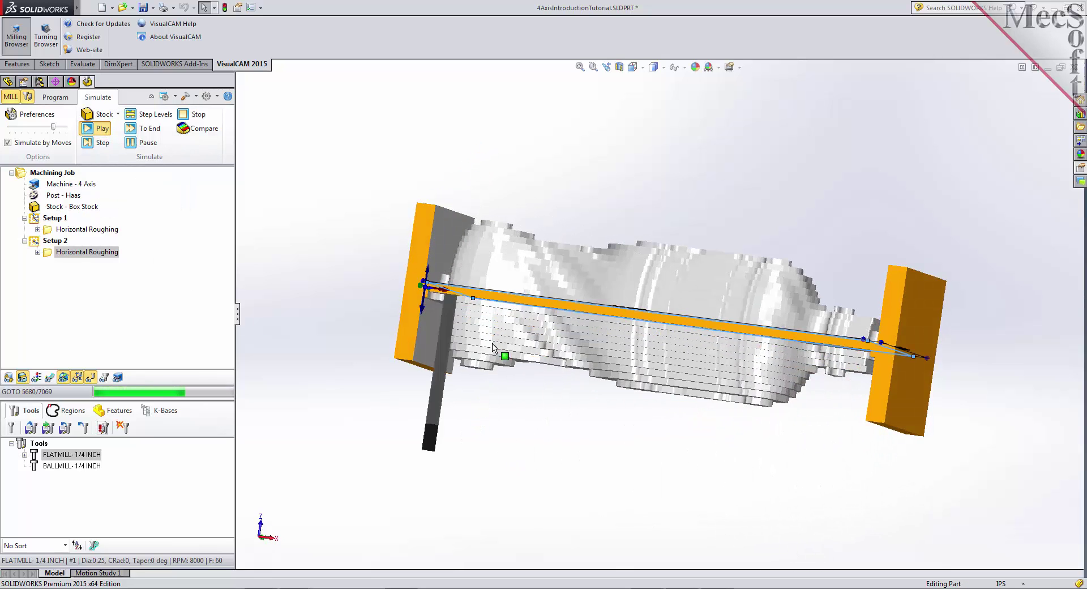
{"action": "middle_click_drag", "start_coordinate": [453, 461], "coordinate": [415, 480]}
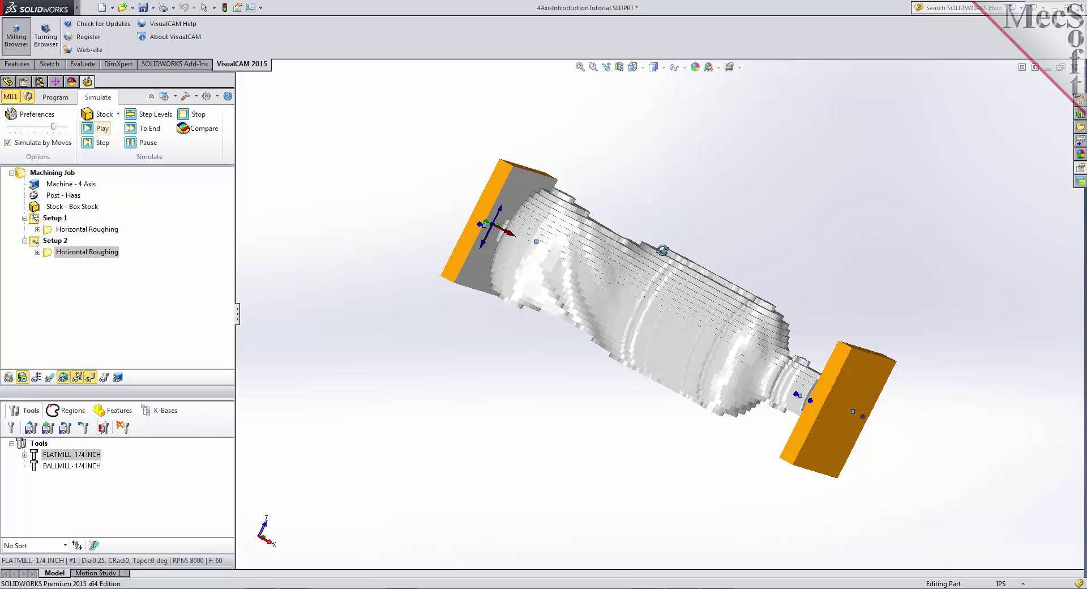
{"action": "middle_click_drag", "start_coordinate": [587, 437], "coordinate": [681, 340]}
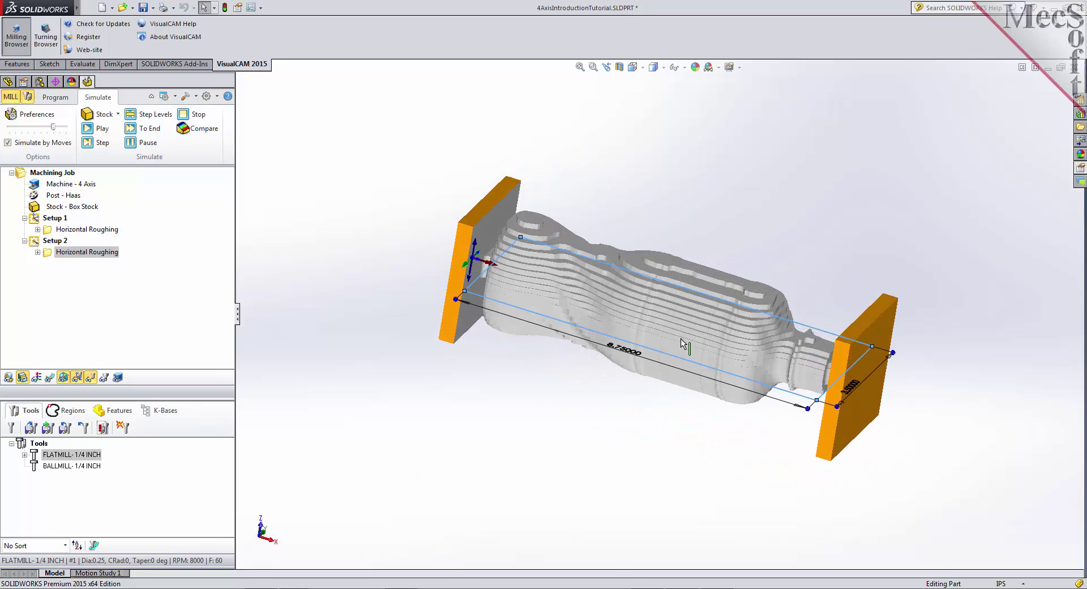
{"action": "scroll", "coordinate": [685, 374], "scroll_direction": "down", "scroll_amount": 3}
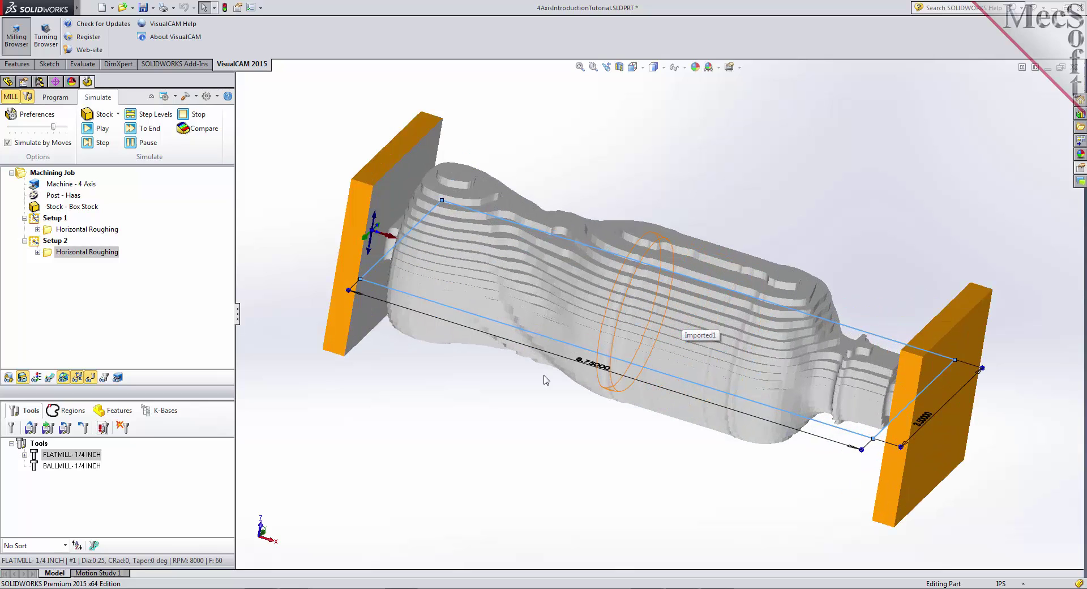
{"action": "left_click", "coordinate": [295, 319]}
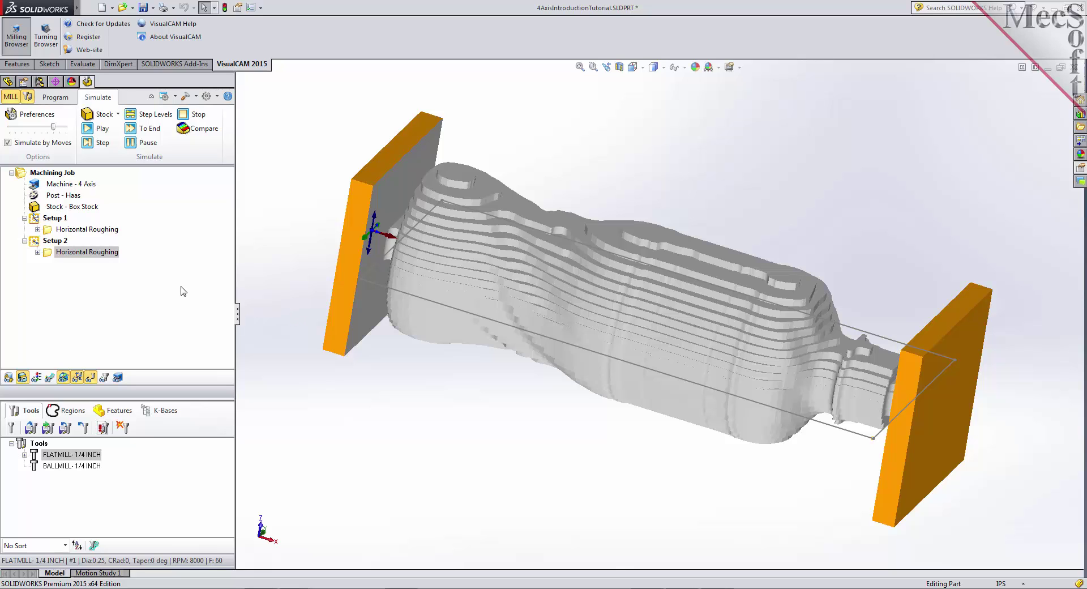
Add a third rotate table setup with a table rotation angle of 0 degrees.
{"action": "left_click", "coordinate": [54, 97]}
{"action": "left_click", "coordinate": [43, 143]}
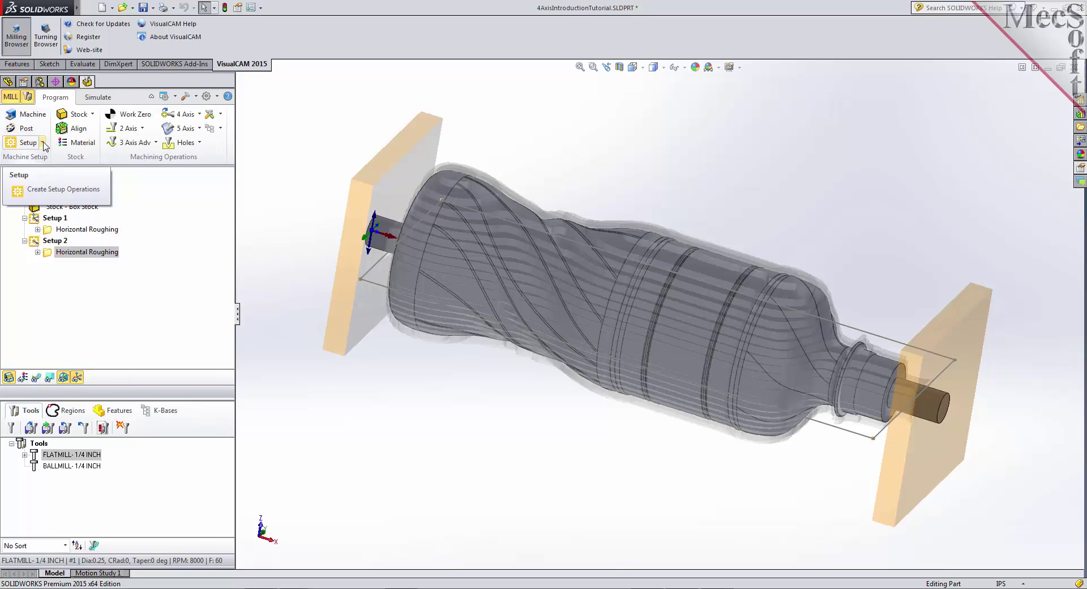
{"action": "left_click", "coordinate": [43, 144]}
{"action": "left_click", "coordinate": [66, 170]}
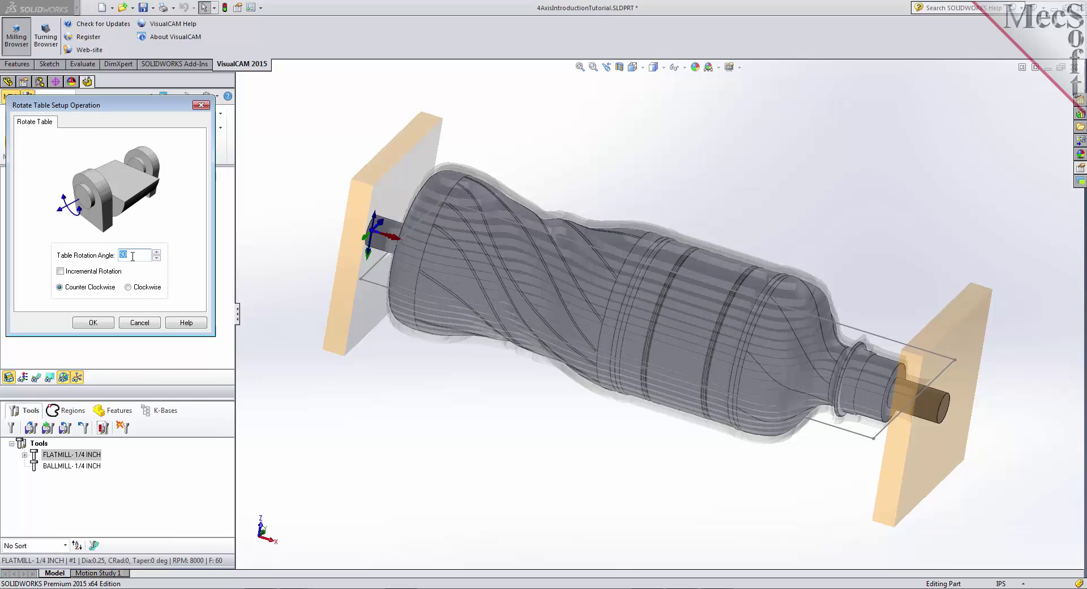
{"action": "type", "text": "0"}
{"action": "left_click", "coordinate": [104, 324]}
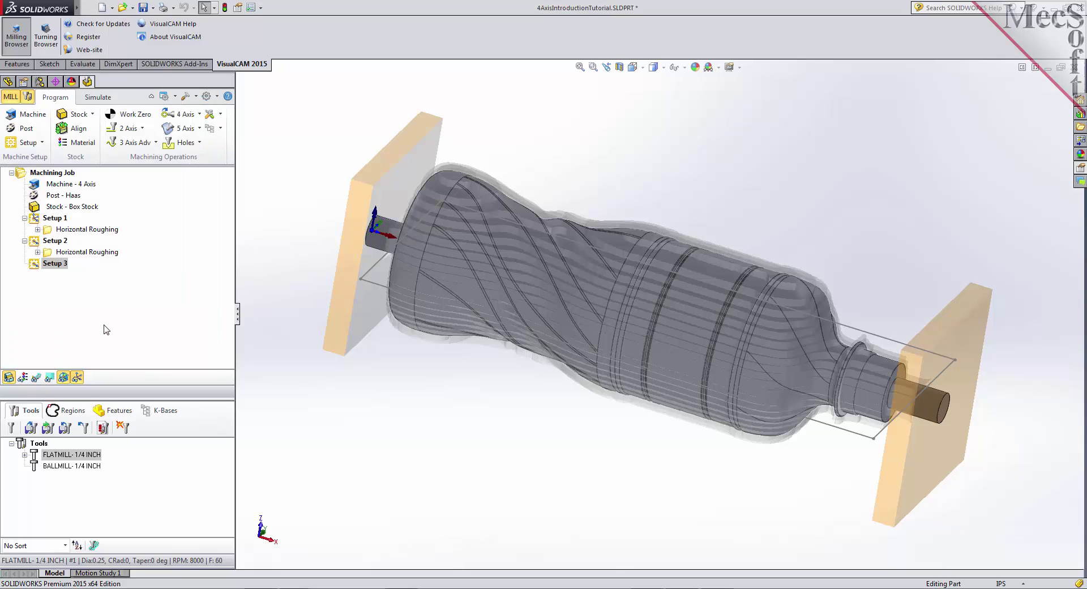
Start a 4th Axis Parallel Finishing operation under Setup 3 using the BALLMILL- 1/4 INCH tool.
{"action": "left_click", "coordinate": [36, 265]}
{"action": "left_click", "coordinate": [193, 115]}
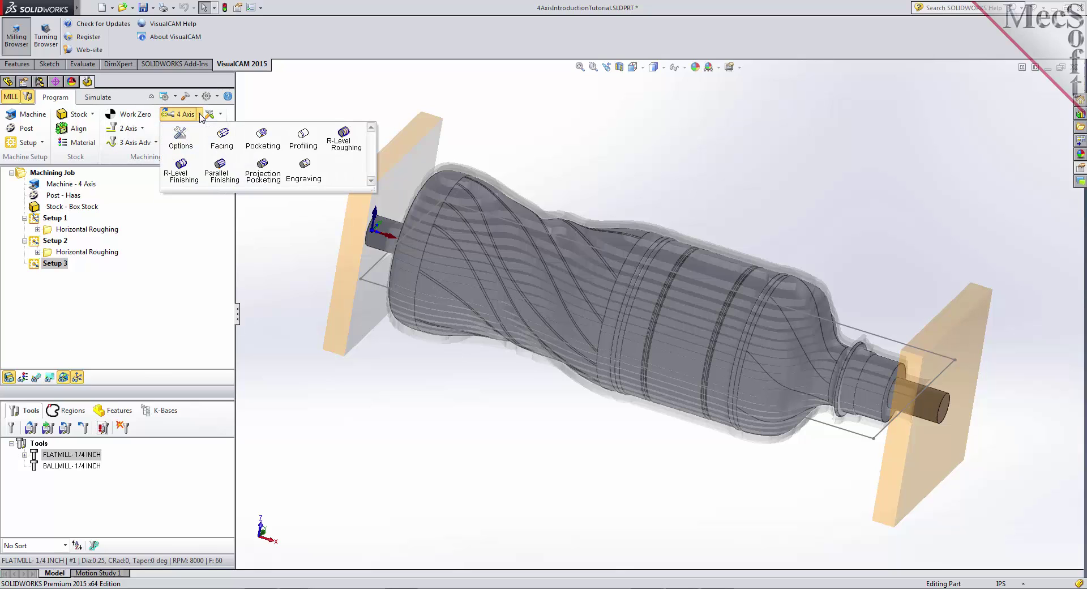
{"action": "left_click", "coordinate": [233, 177]}
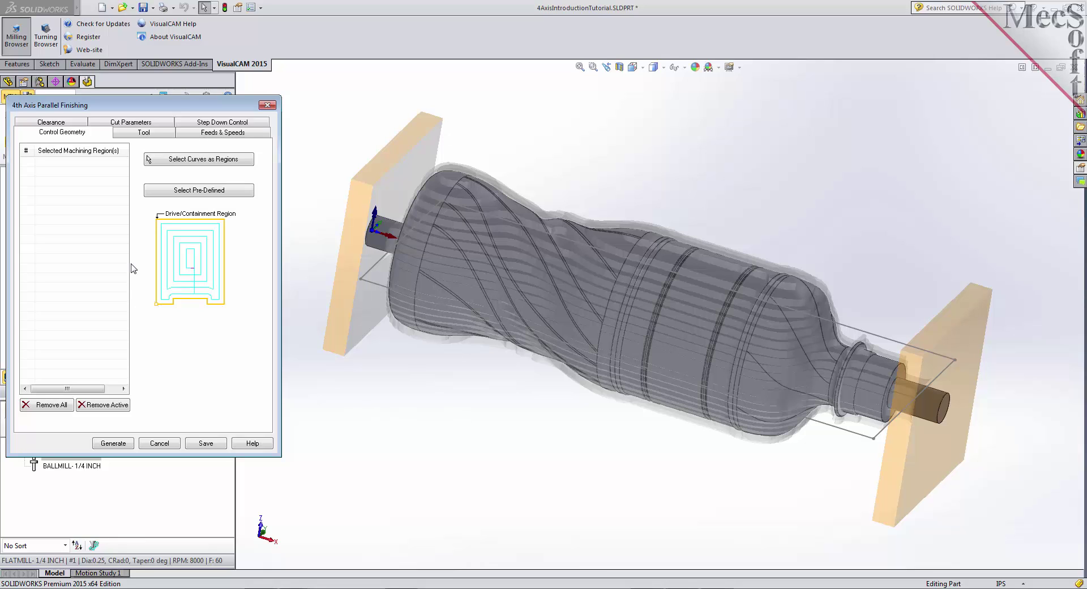
{"action": "left_click", "coordinate": [144, 132]}
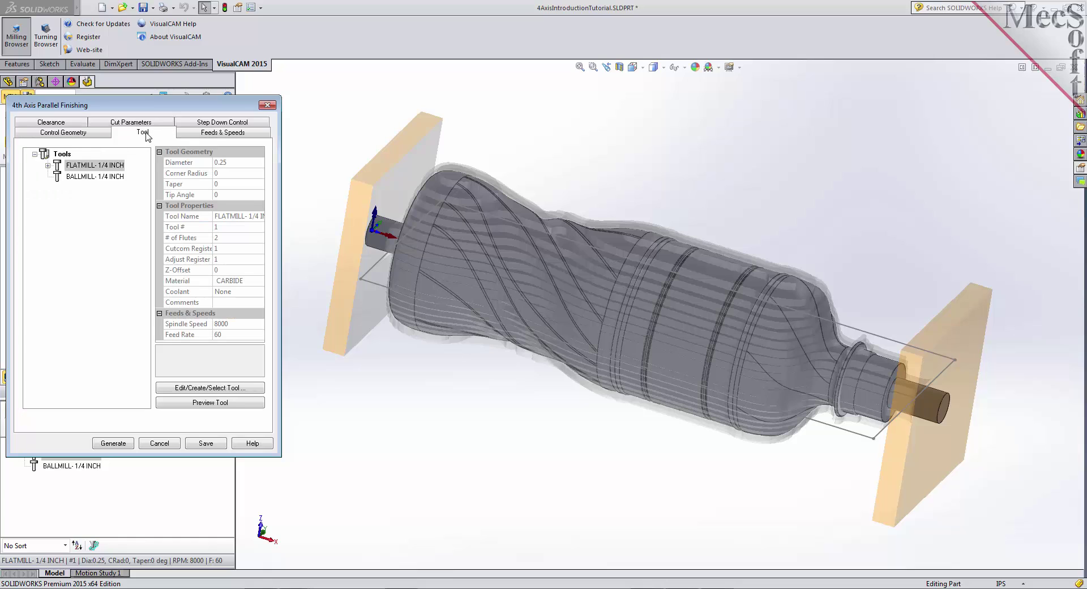
{"action": "left_click", "coordinate": [59, 179]}
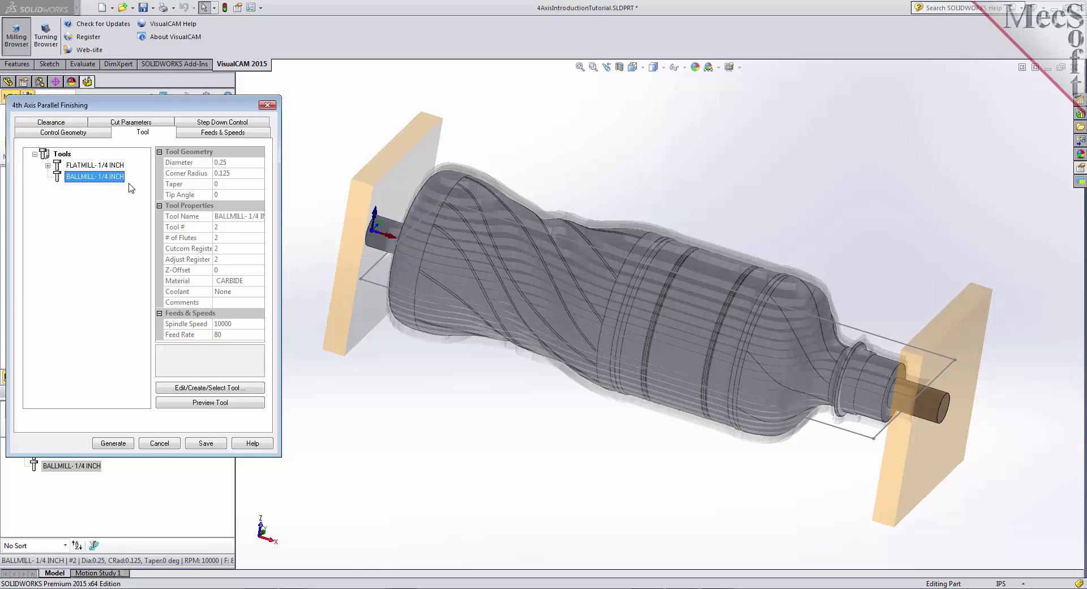
Load the finishing feeds and speeds from the tool and review the Automatic clearance cylinder around the stock.
{"action": "left_click", "coordinate": [233, 135]}
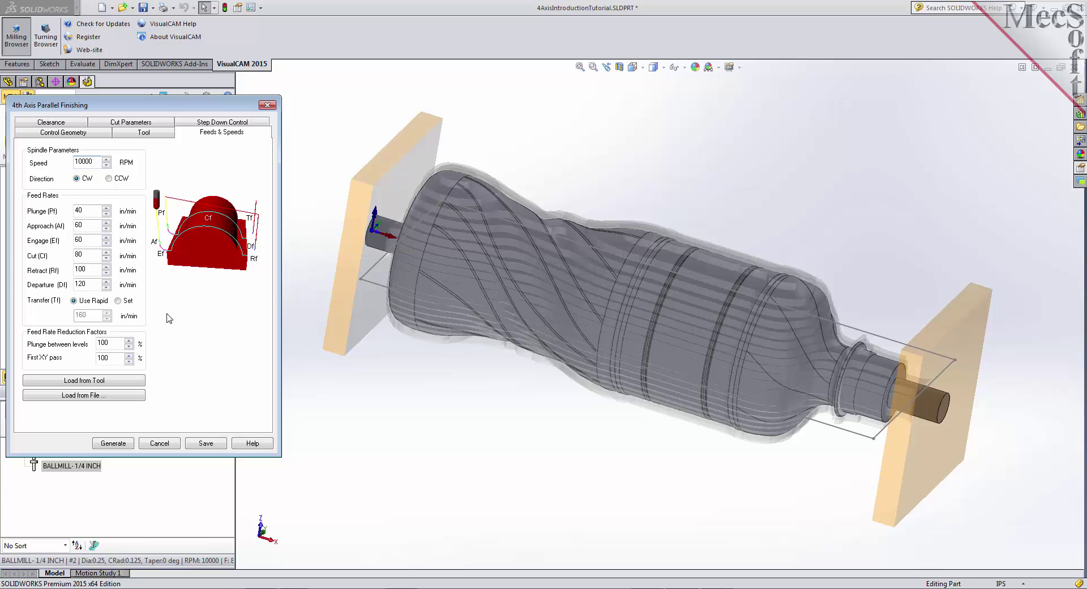
{"action": "left_click", "coordinate": [97, 384]}
{"action": "left_click", "coordinate": [59, 124]}
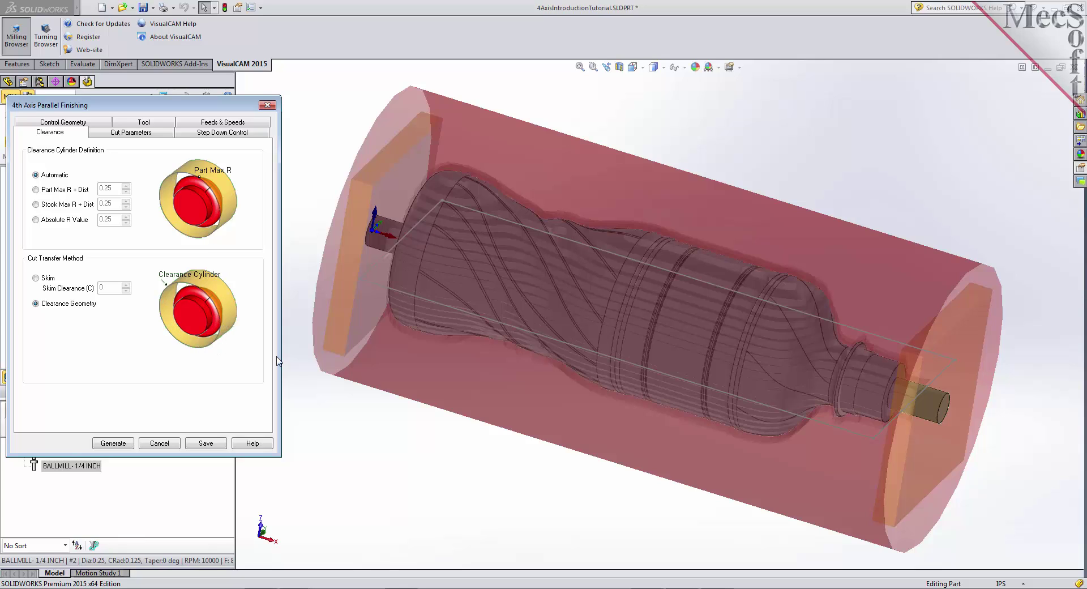
{"action": "middle_click_drag", "start_coordinate": [620, 373], "coordinate": [638, 352]}
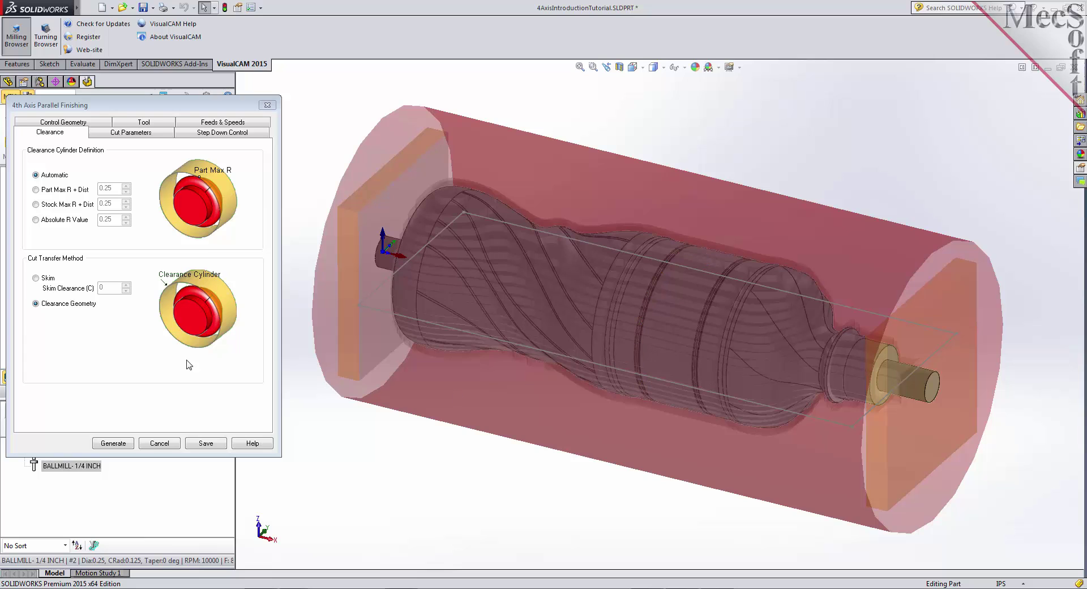
Keep the finishing tolerances at 0.001 with 0 stock, and choose the Along Axis cut pattern.
{"action": "left_click", "coordinate": [133, 134]}
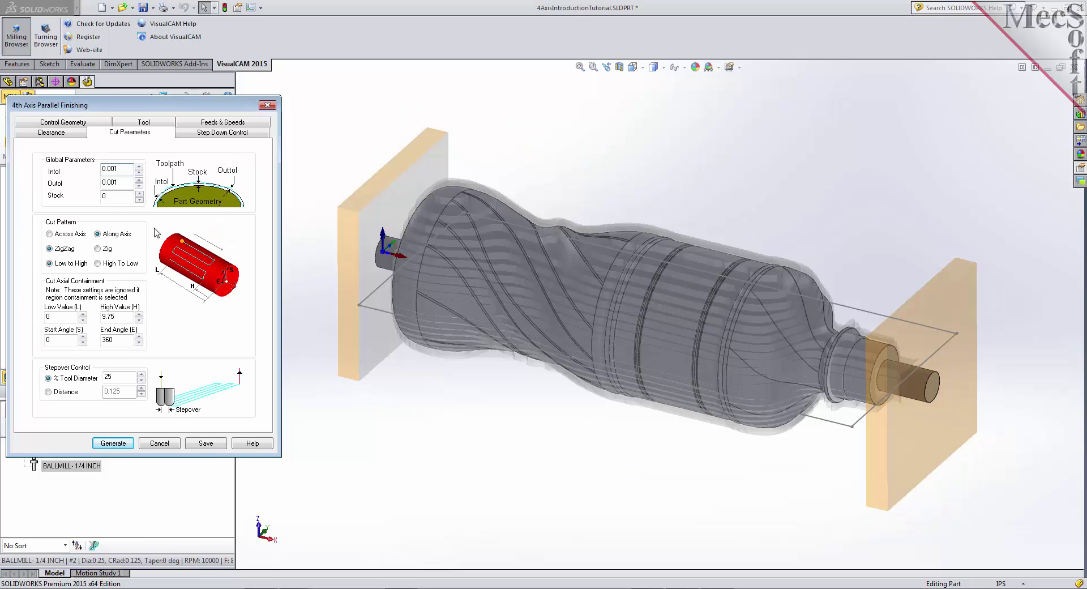
{"action": "left_click", "coordinate": [125, 171]}
{"action": "key", "text": "Tab"}
{"action": "key", "text": "Tab"}
{"action": "left_click", "coordinate": [98, 235]}
Limit the finishing cut's axial containment to a low value of 0.5 and a high value of 9.25.
{"action": "middle_click_drag", "start_coordinate": [403, 364], "coordinate": [456, 359]}
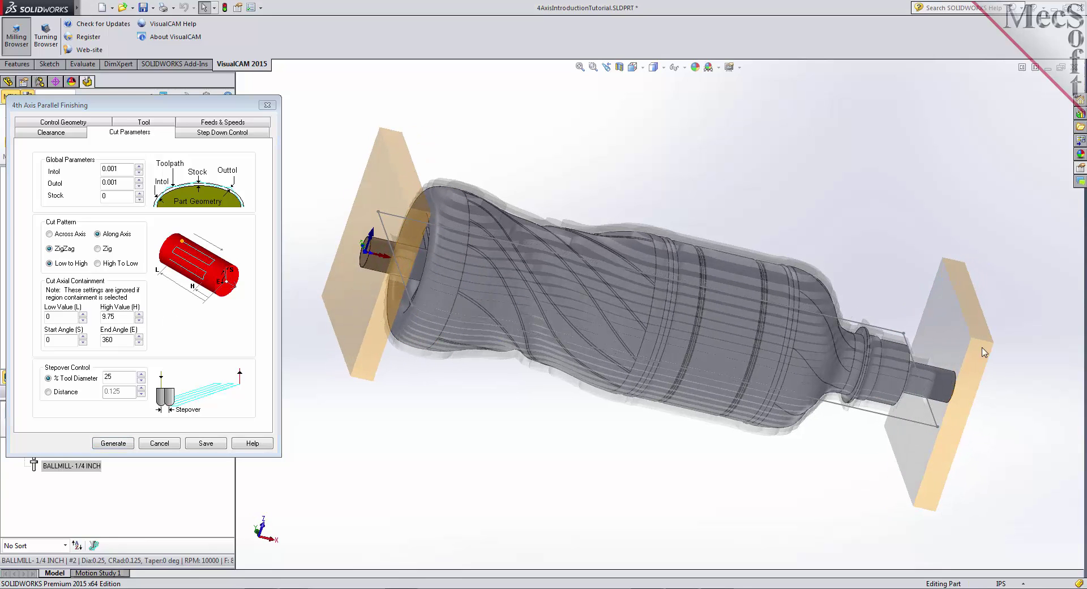
{"action": "middle_click_drag", "start_coordinate": [884, 430], "coordinate": [658, 354]}
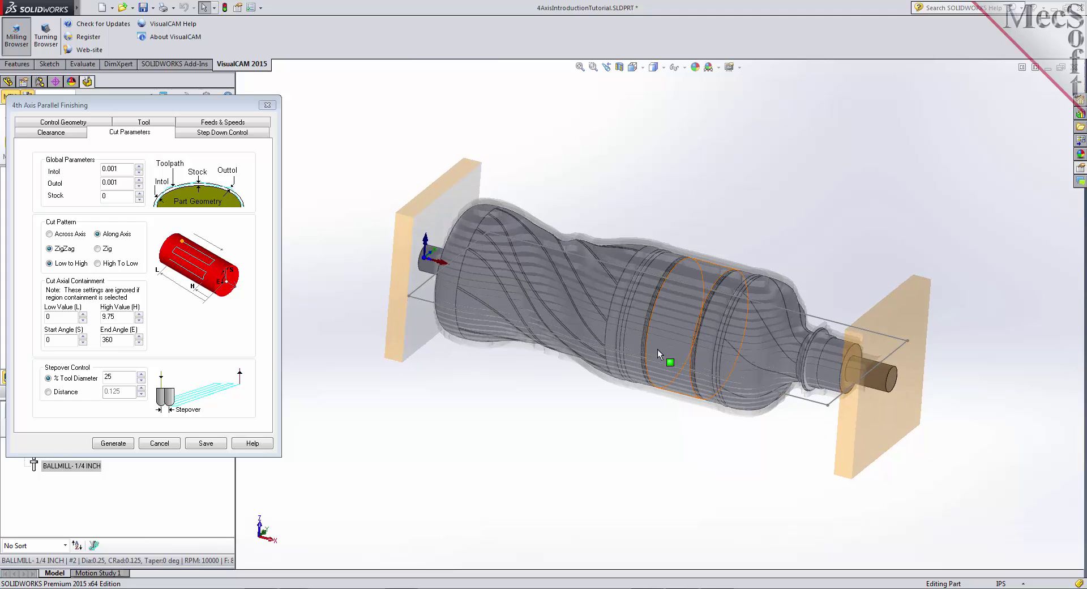
{"action": "scroll", "coordinate": [657, 349], "scroll_direction": "down", "scroll_amount": 2}
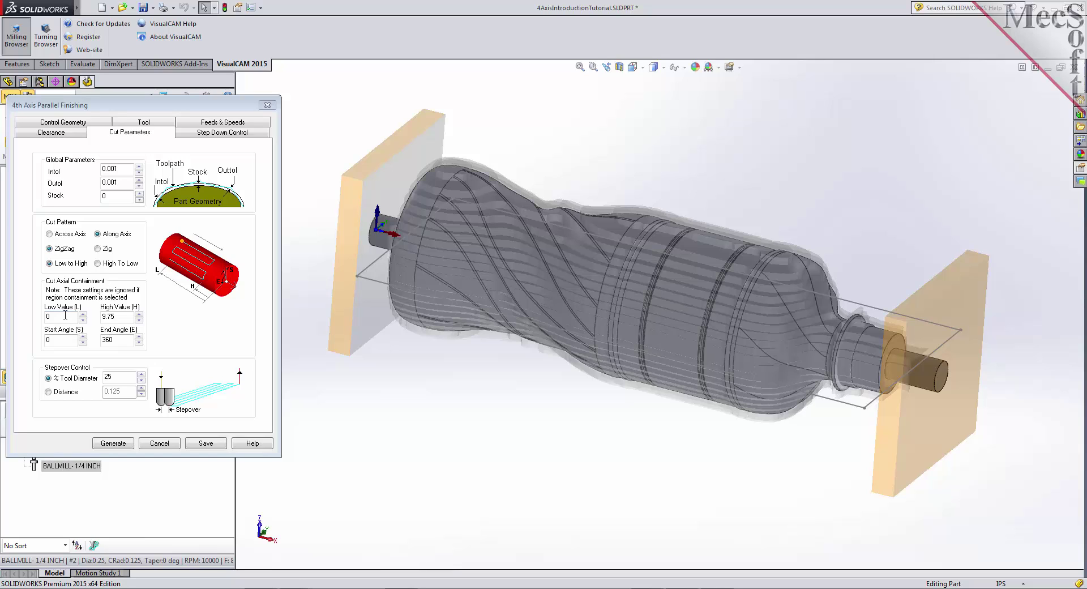
{"action": "left_click_drag", "start_coordinate": [65, 315], "coordinate": [24, 320]}
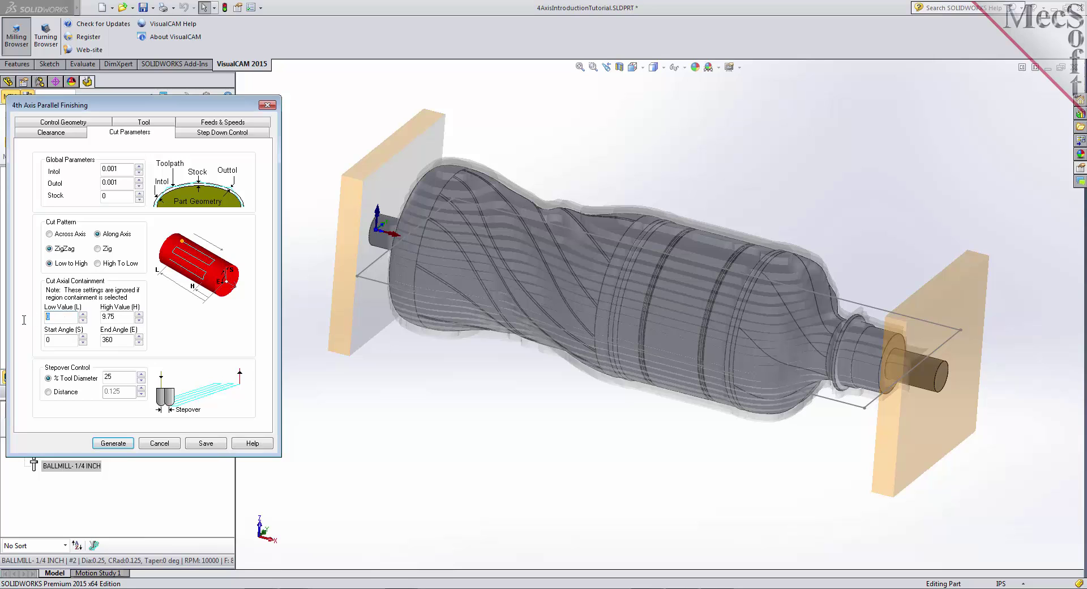
{"action": "type", "text": ".5"}
{"action": "left_click_drag", "start_coordinate": [111, 316], "coordinate": [99, 321]}
{"action": "type", "text": "9.25"}
{"action": "key", "text": "Tab"}
{"action": "key", "text": "Tab"}
Set the stepover to 5% of the tool diameter and generate the parallel finishing toolpath.
{"action": "left_click_drag", "start_coordinate": [114, 377], "coordinate": [101, 378]}
{"action": "type", "text": "5"}
{"action": "left_click", "coordinate": [113, 444]}
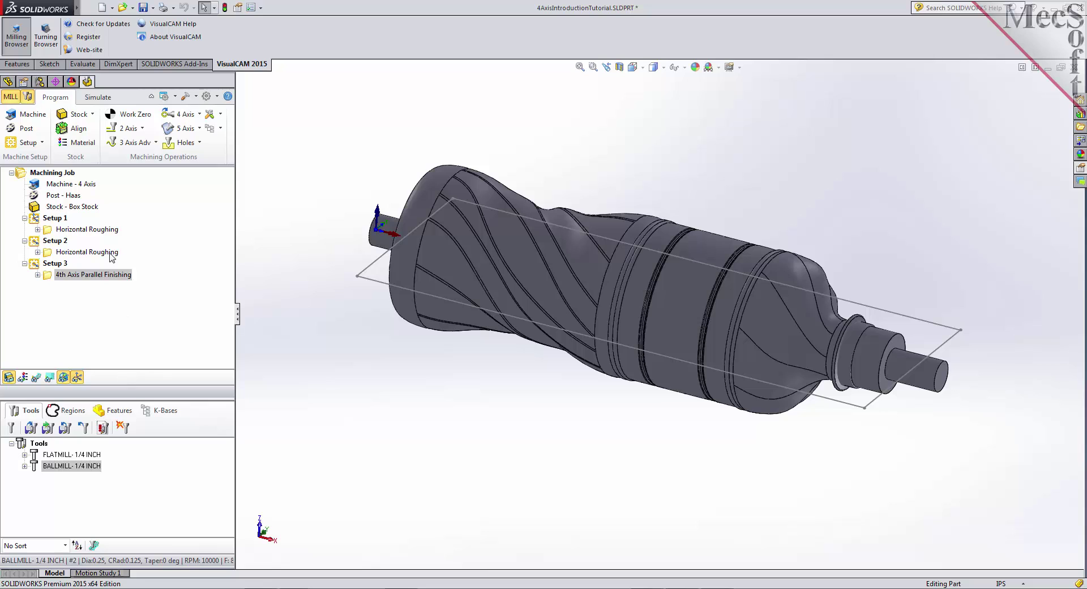
Simulate the 4th Axis Parallel Finishing operation and inspect the finished bottle surface.
{"action": "left_click", "coordinate": [98, 97]}
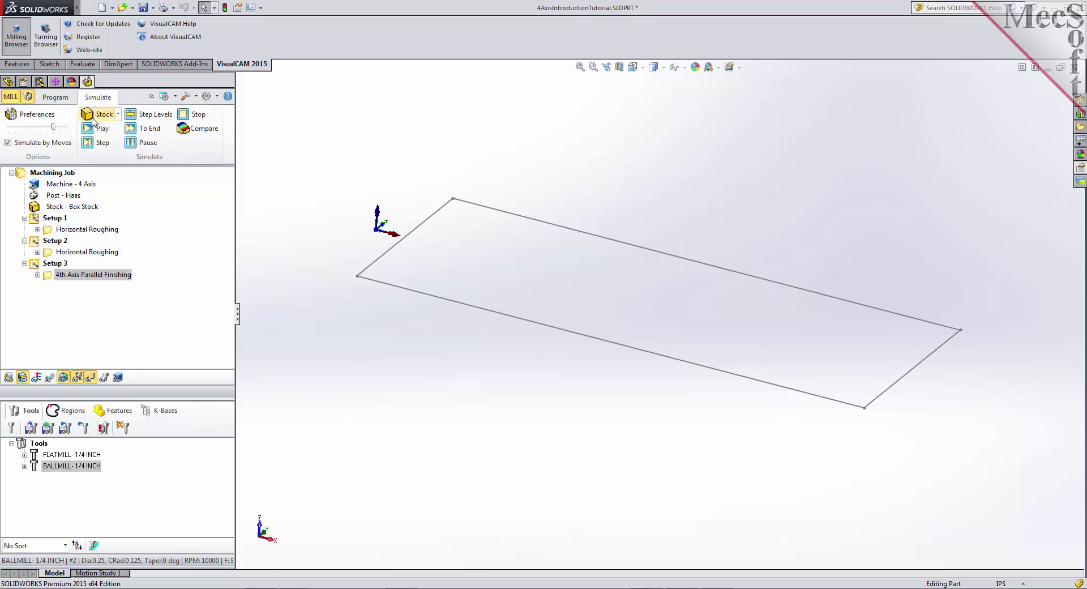
{"action": "left_click", "coordinate": [102, 128]}
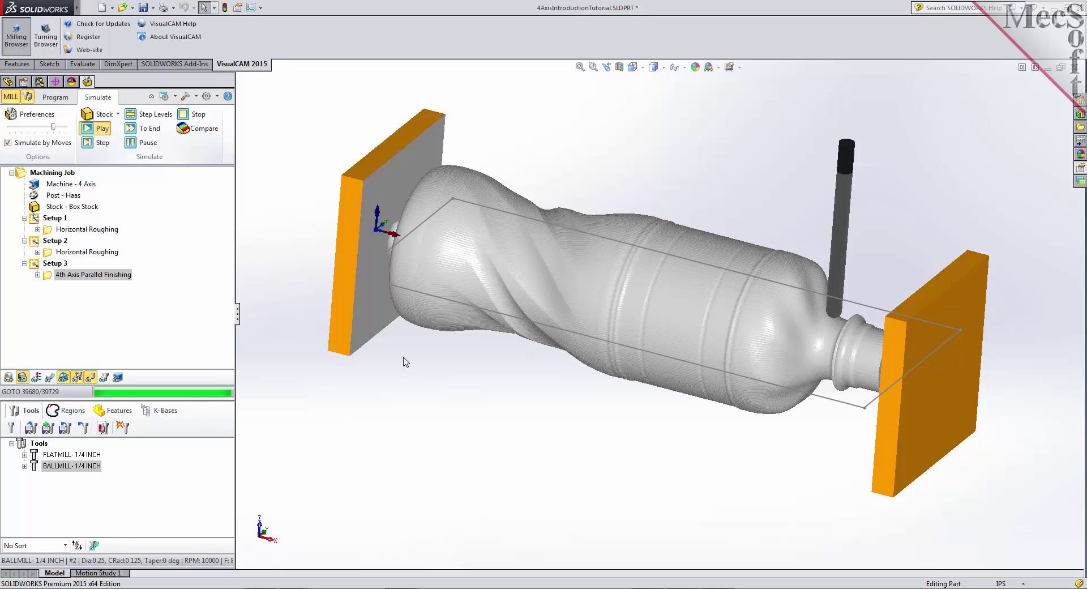
{"action": "middle_click_drag", "start_coordinate": [562, 412], "coordinate": [631, 457]}
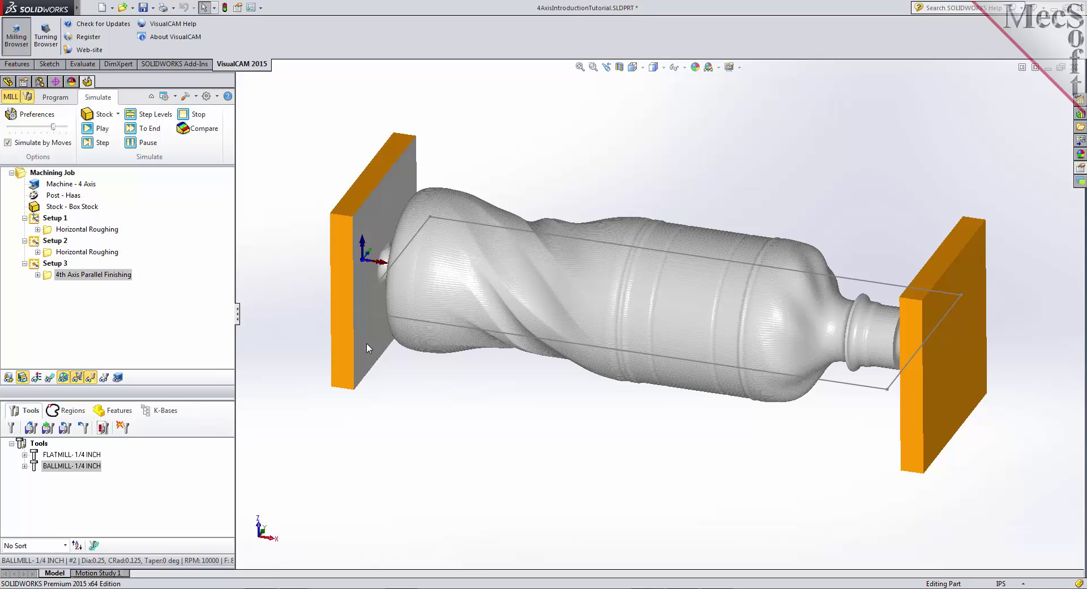
Post all setups of the machining job with the Haas post as 4AxisIntroductionTutorial.nc, and review the G-code before closing it.
{"action": "left_click", "coordinate": [55, 98]}
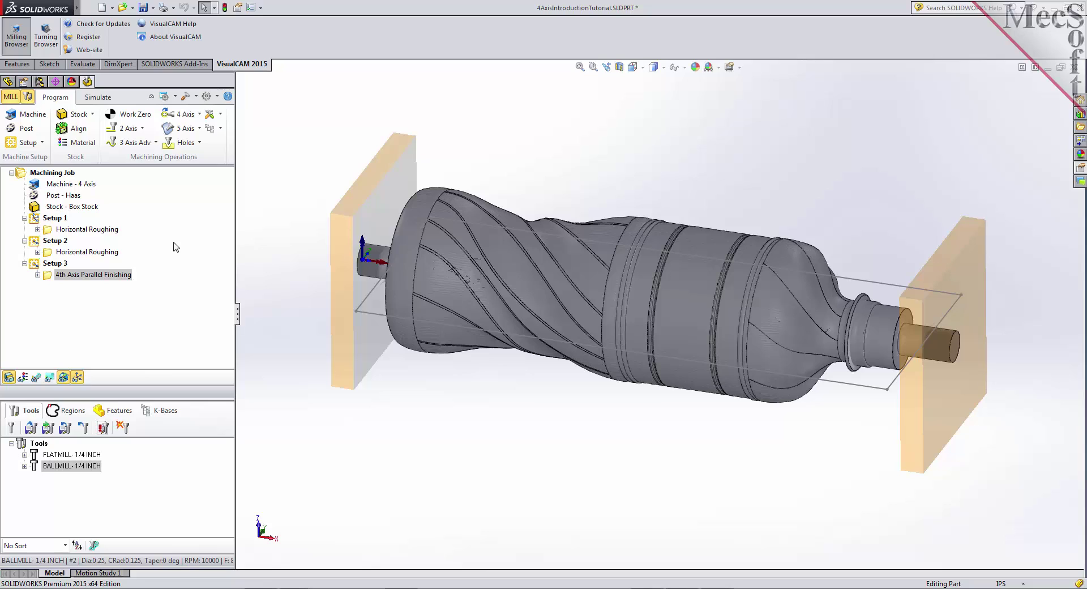
{"action": "left_click", "coordinate": [51, 175]}
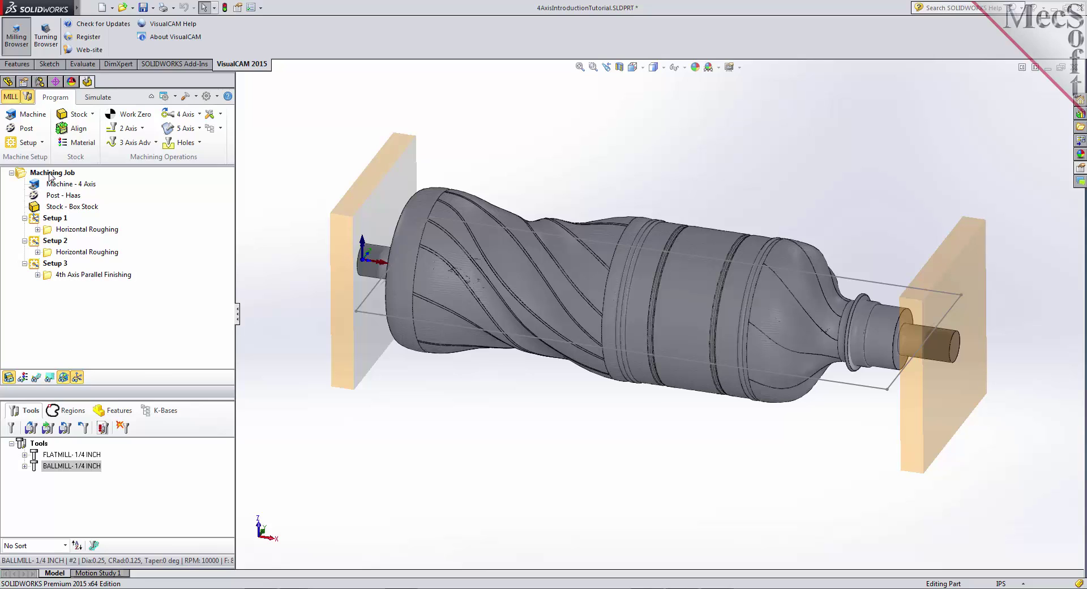
{"action": "left_click", "coordinate": [50, 174]}
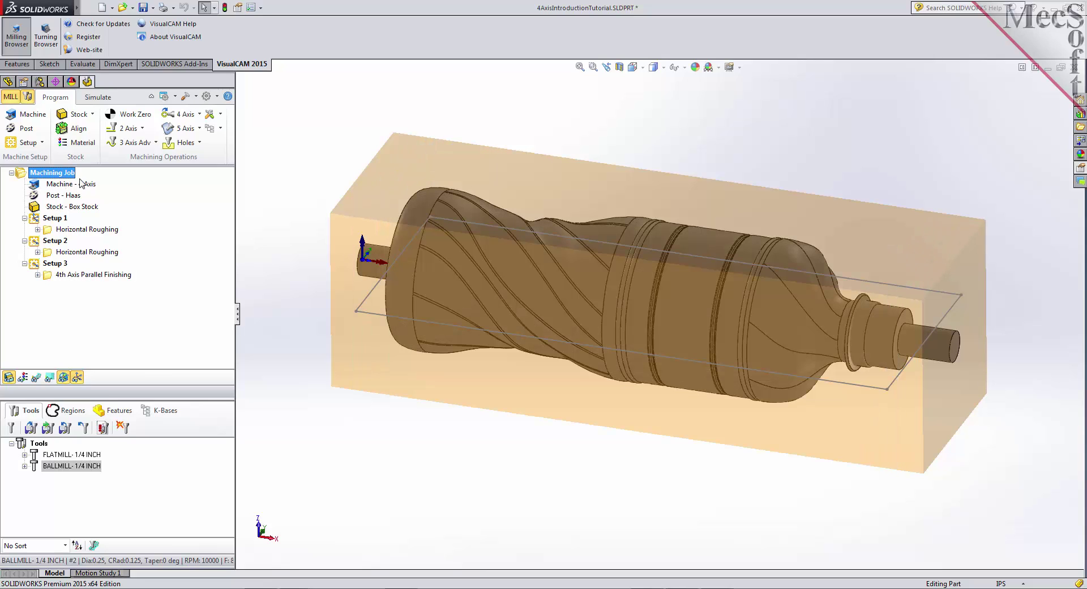
{"action": "right_click", "coordinate": [60, 178]}
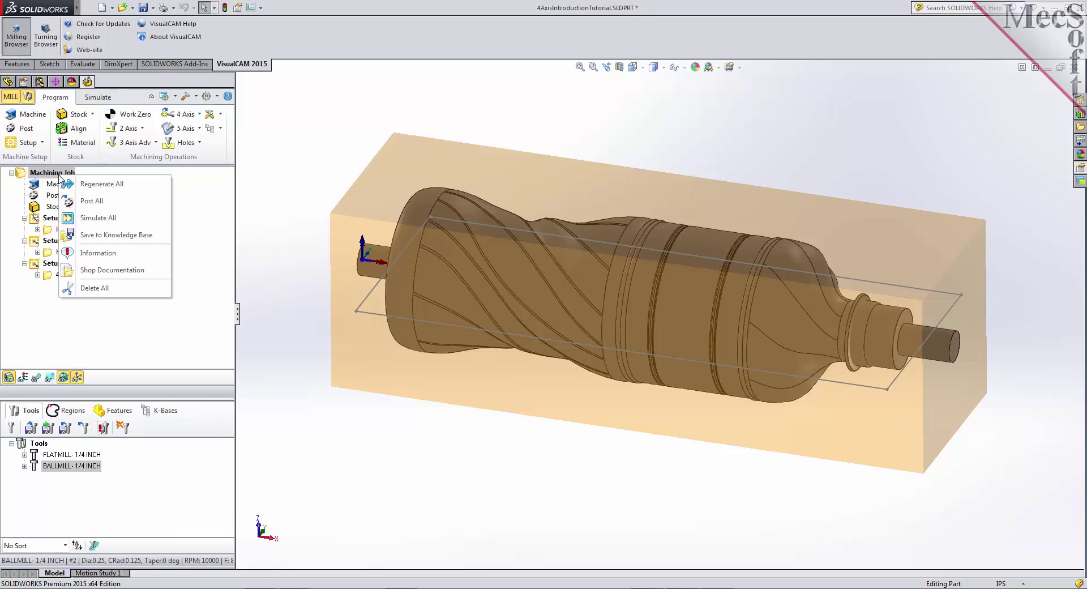
{"action": "left_click", "coordinate": [129, 203]}
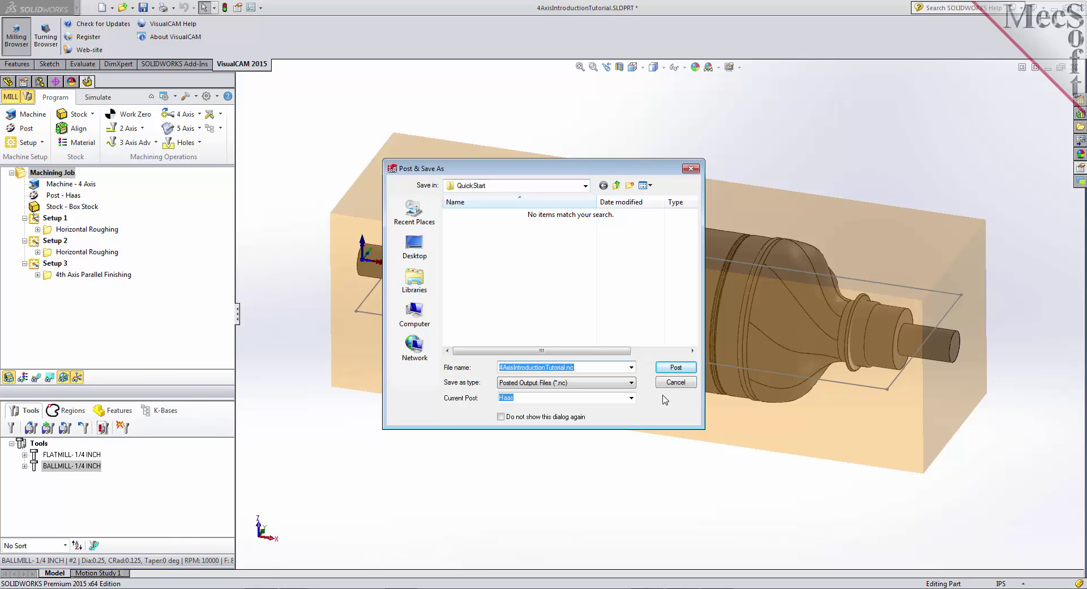
{"action": "left_click", "coordinate": [679, 371]}
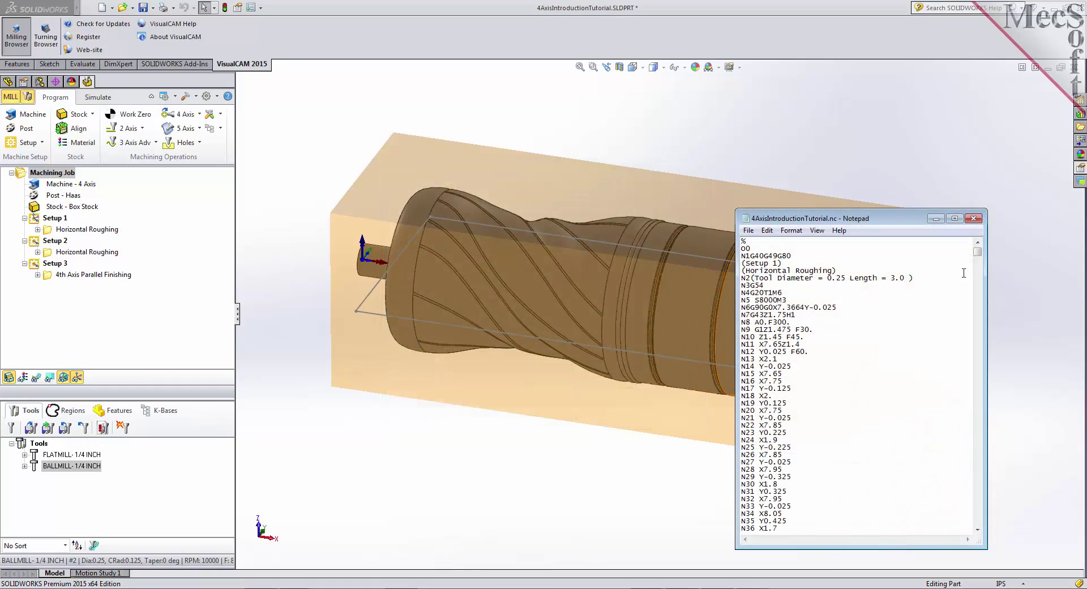
{"action": "mouse_move", "coordinate": [978, 253]}
{"action": "left_mouse_down"}
{"action": "mouse_move", "coordinate": [980, 519]}
{"action": "mouse_move", "coordinate": [989, 246]}
{"action": "left_mouse_up"}
{"action": "left_click", "coordinate": [973, 218]}
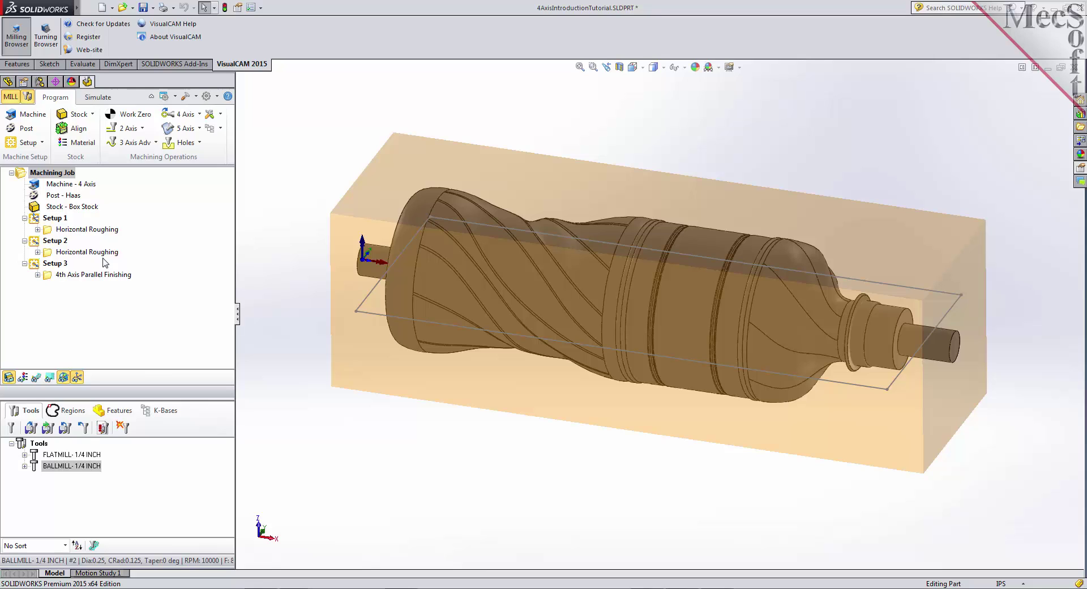
Examine the posting options for Setup 2 alone and for Setups 2 and 3 selected together, without posting them.
{"action": "left_click", "coordinate": [60, 219]}
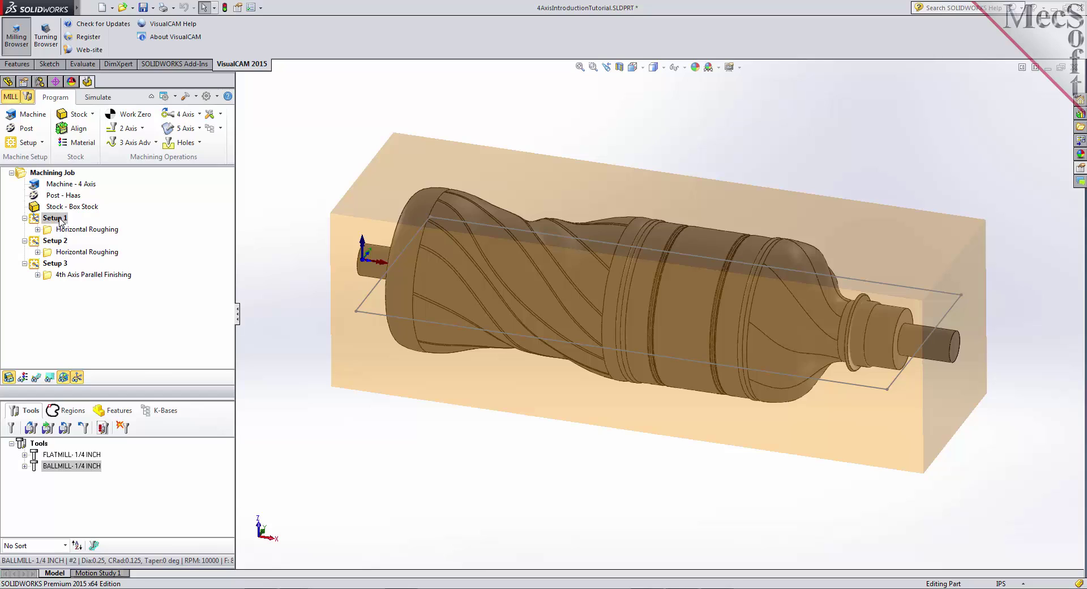
{"action": "left_click", "coordinate": [62, 244]}
{"action": "right_click", "coordinate": [62, 243]}
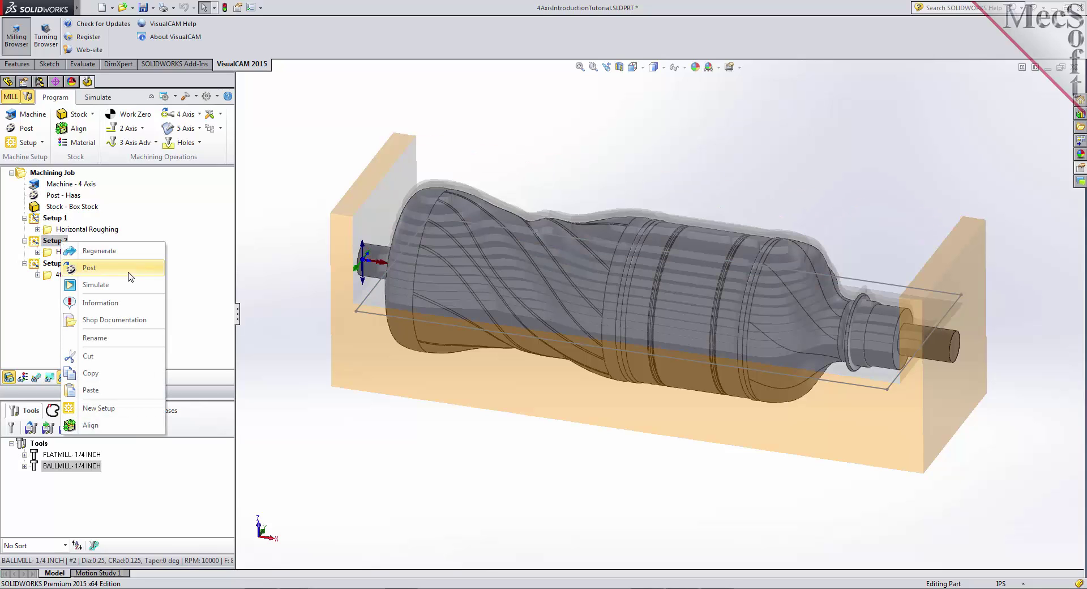
{"action": "left_click", "coordinate": [195, 289]}
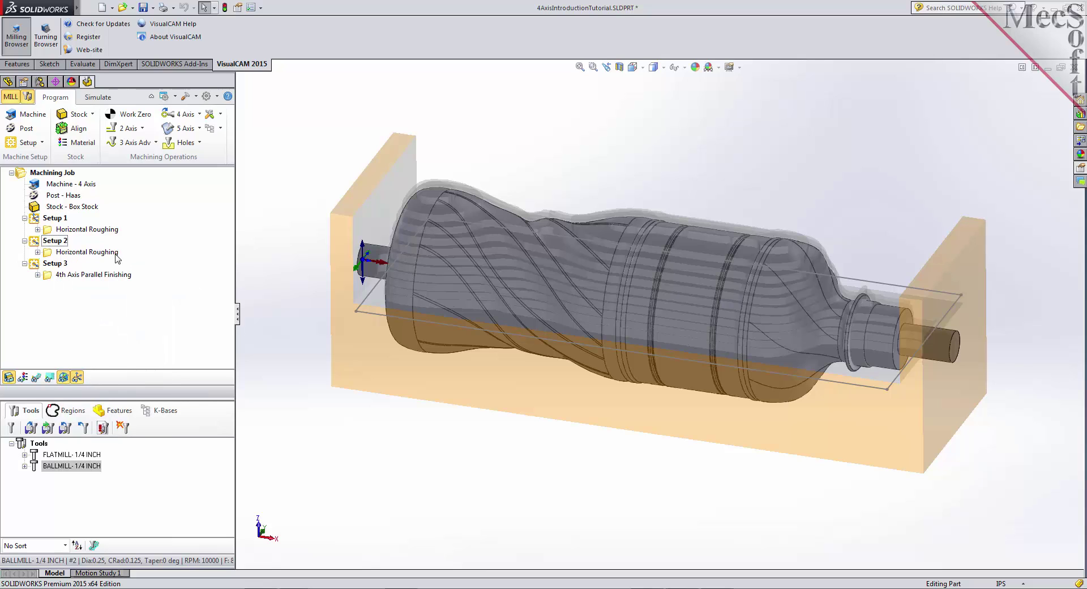
{"action": "left_click", "coordinate": [35, 243]}
{"action": "left_click", "coordinate": [36, 267], "text": "ctrl"}
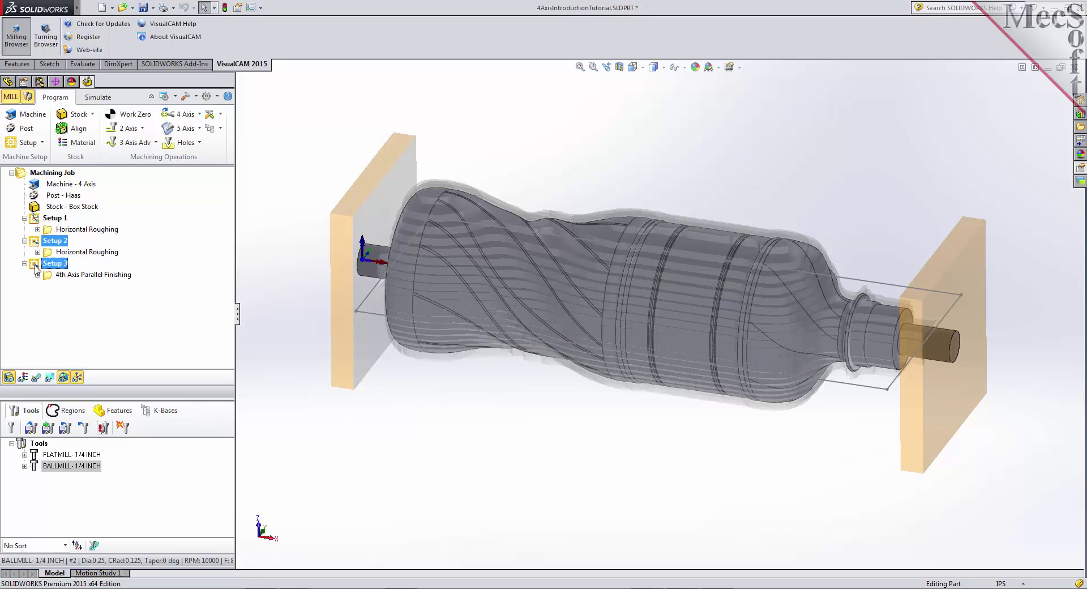
{"action": "right_click", "coordinate": [35, 268]}
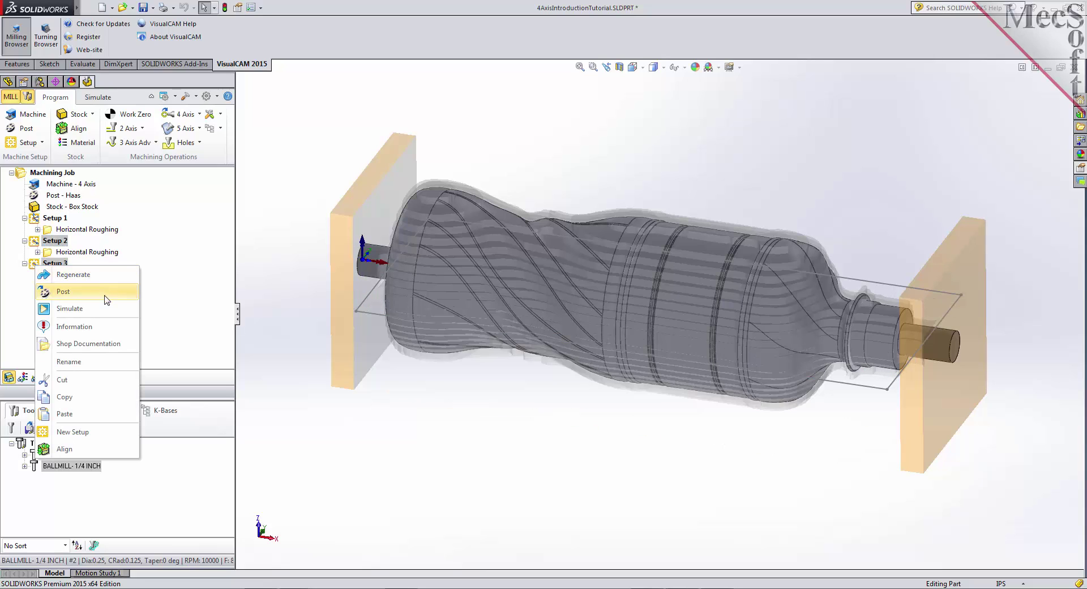
{"action": "left_click", "coordinate": [199, 264]}
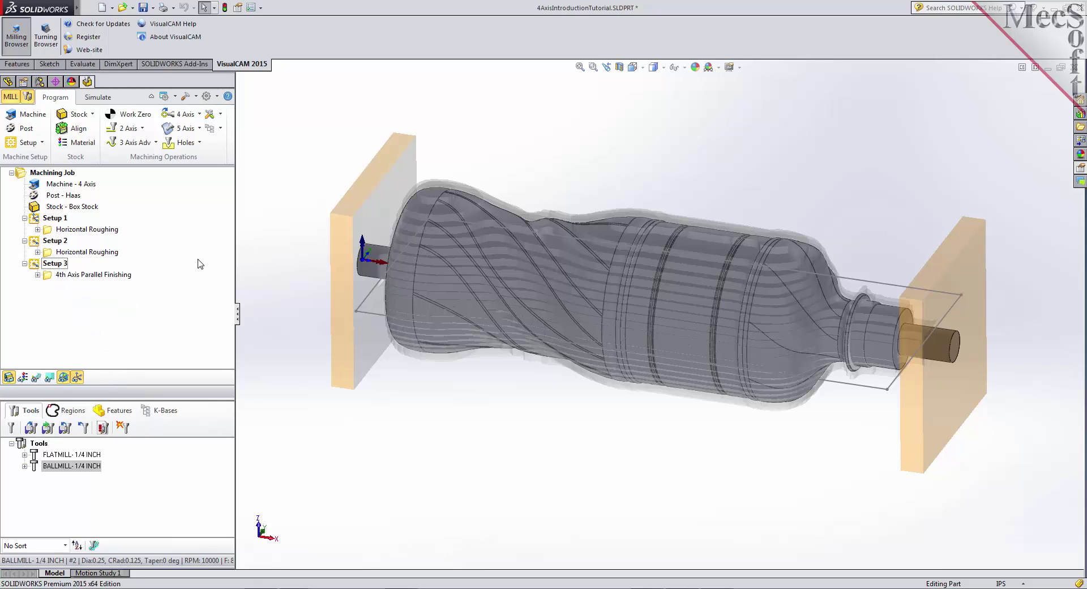